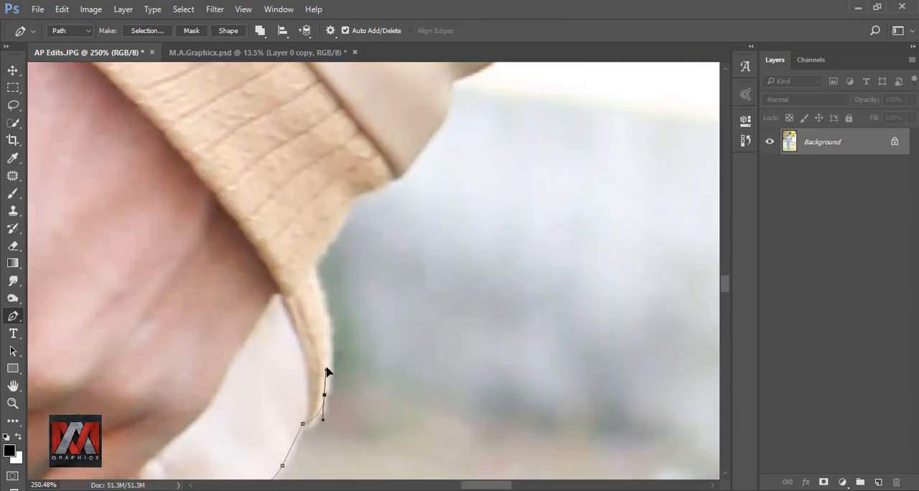
Trace the man's outline with the Pen tool from the hip of the jeans up along the jacket sleeve.
{"action": "left_click_drag", "start_coordinate": [327, 372], "coordinate": [236, 419]}
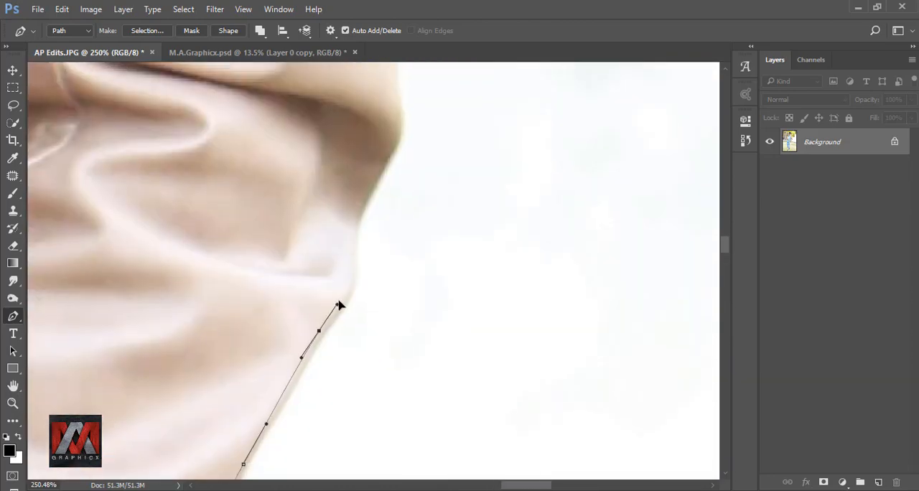
{"action": "left_click_drag", "start_coordinate": [325, 182], "coordinate": [327, 367]}
{"action": "left_click_drag", "start_coordinate": [304, 168], "coordinate": [313, 340]}
{"action": "left_click_drag", "start_coordinate": [305, 242], "coordinate": [295, 197]}
{"action": "left_click_drag", "start_coordinate": [284, 134], "coordinate": [367, 320]}
Extend the pen path over the upper sleeve and along the jacket's shoulder towards the collar.
{"action": "left_click_drag", "start_coordinate": [346, 256], "coordinate": [637, 451]}
{"action": "left_click_drag", "start_coordinate": [596, 406], "coordinate": [571, 368]}
{"action": "left_click_drag", "start_coordinate": [435, 215], "coordinate": [399, 187]}
{"action": "left_click", "coordinate": [257, 94]}
{"action": "left_click_drag", "start_coordinate": [251, 89], "coordinate": [403, 309]}
{"action": "left_click", "coordinate": [320, 254]}
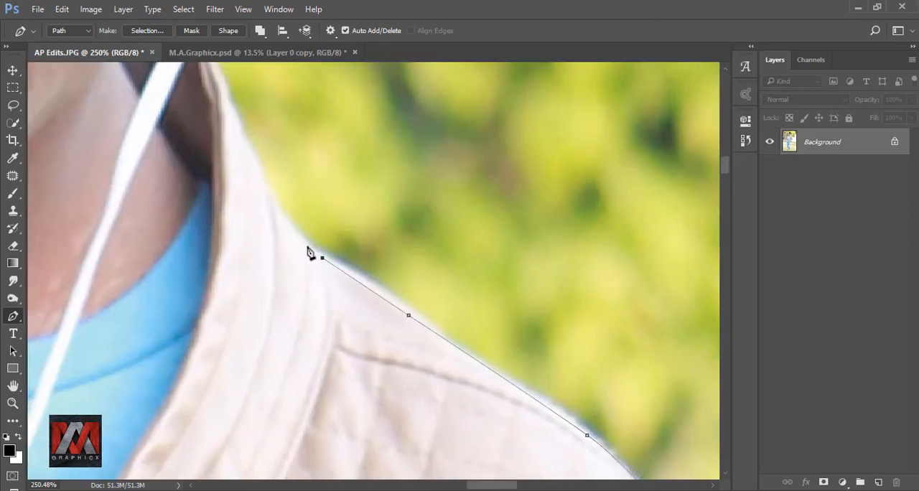
Continue the pen path up the outer edge of the jacket collar.
{"action": "left_click", "coordinate": [276, 208]}
{"action": "left_click", "coordinate": [261, 185]}
{"action": "left_click", "coordinate": [234, 109]}
{"action": "left_click_drag", "start_coordinate": [229, 77], "coordinate": [308, 322]}
Trace the white headphone and ear, close the path at the hair, and turn it into a selection.
{"action": "left_click", "coordinate": [351, 277]}
{"action": "left_click", "coordinate": [435, 142]}
{"action": "left_click_drag", "start_coordinate": [494, 70], "coordinate": [309, 350]}
{"action": "left_click", "coordinate": [319, 303]}
{"action": "left_click_drag", "start_coordinate": [291, 247], "coordinate": [402, 346]}
{"action": "left_click_drag", "start_coordinate": [396, 332], "coordinate": [387, 329]}
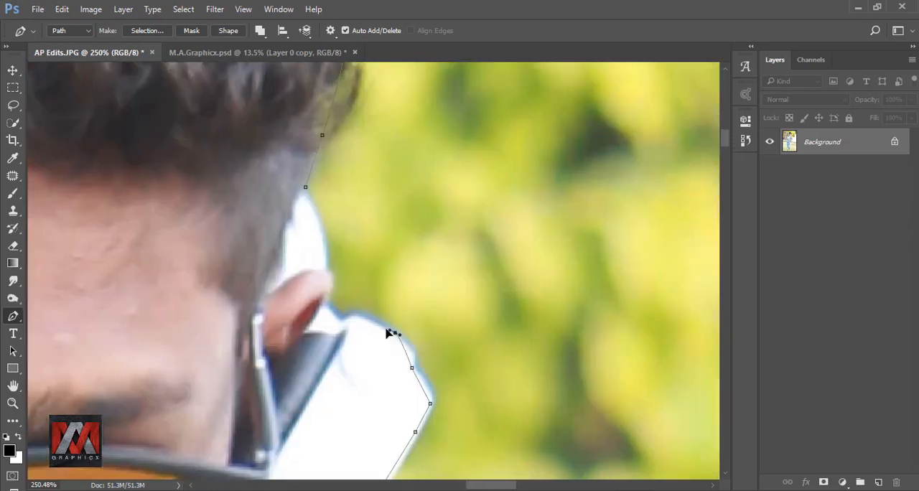
{"action": "left_click", "coordinate": [322, 303]}
{"action": "left_click_drag", "start_coordinate": [334, 278], "coordinate": [337, 364]}
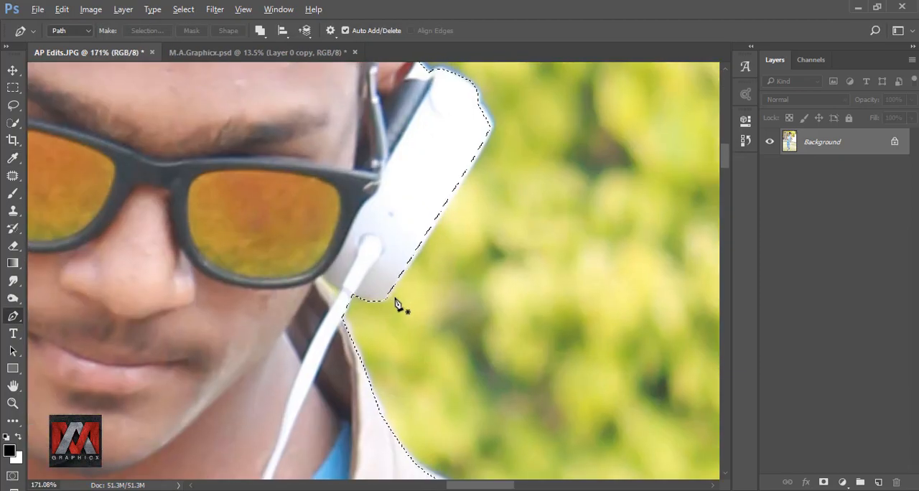
Trace the small background gap between the headphone and the jacket collar and subtract it from the selection.
{"action": "scroll", "coordinate": [316, 299], "scroll_direction": "up", "scroll_amount": 7}
{"action": "left_click", "coordinate": [325, 252]}
{"action": "left_click", "coordinate": [347, 276]}
{"action": "left_click", "coordinate": [360, 282]}
{"action": "left_click", "coordinate": [350, 313]}
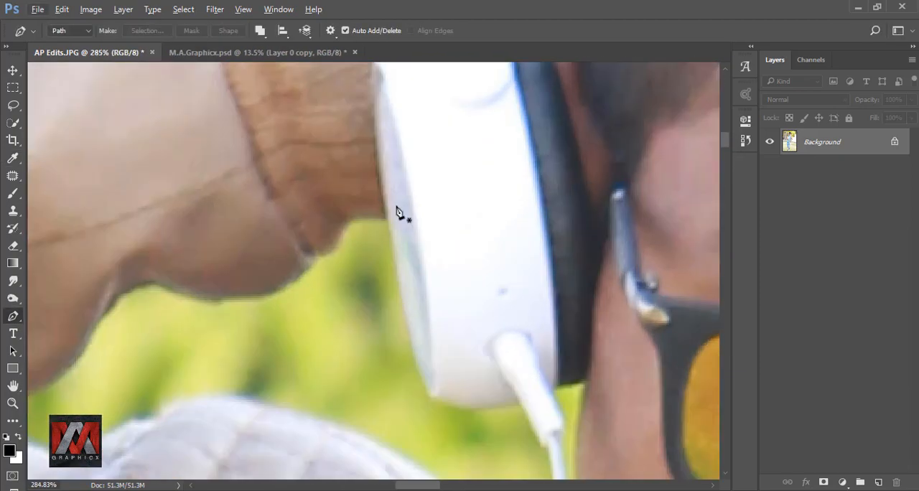
Start a pen path at the other ear cup and trace the lower edge of the raised jacket sleeve.
{"action": "left_click", "coordinate": [388, 218]}
{"action": "left_click", "coordinate": [357, 221]}
{"action": "left_click_drag", "start_coordinate": [323, 253], "coordinate": [419, 182]}
{"action": "left_click_drag", "start_coordinate": [391, 214], "coordinate": [369, 231]}
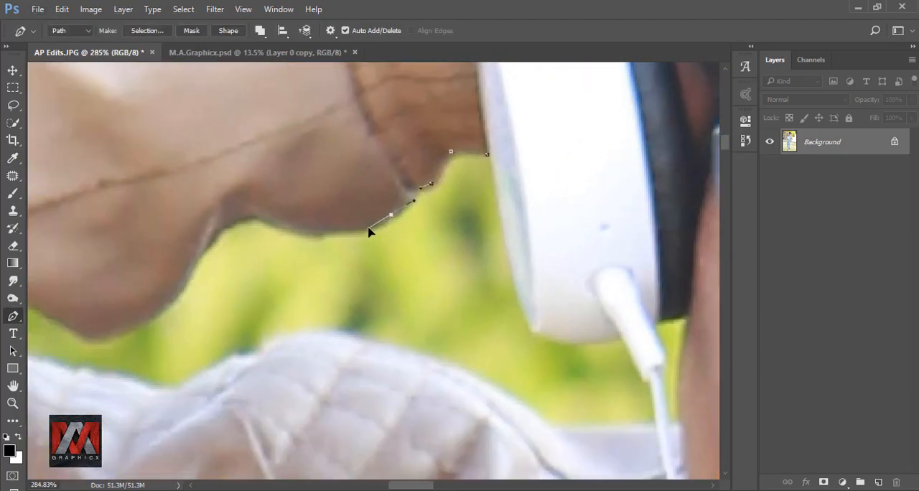
{"action": "left_click", "coordinate": [296, 230]}
{"action": "left_click_drag", "start_coordinate": [221, 223], "coordinate": [205, 236]}
{"action": "left_click_drag", "start_coordinate": [206, 237], "coordinate": [479, 143]}
Continue the path around the inside of the elbow gap and along the top of the quilted jacket shoulder.
{"action": "left_click_drag", "start_coordinate": [445, 199], "coordinate": [427, 226]}
{"action": "left_click", "coordinate": [425, 300]}
{"action": "left_click", "coordinate": [449, 300]}
{"action": "left_click_drag", "start_coordinate": [496, 271], "coordinate": [508, 263]}
{"action": "left_click_drag", "start_coordinate": [527, 258], "coordinate": [325, 253]}
{"action": "mouse_move", "coordinate": [373, 241]}
{"action": "left_mouse_down"}
{"action": "mouse_move", "coordinate": [392, 239]}
{"action": "mouse_move", "coordinate": [229, 195]}
{"action": "left_mouse_up"}
{"action": "left_click_drag", "start_coordinate": [299, 213], "coordinate": [331, 223]}
{"action": "left_click_drag", "start_coordinate": [381, 244], "coordinate": [403, 259]}
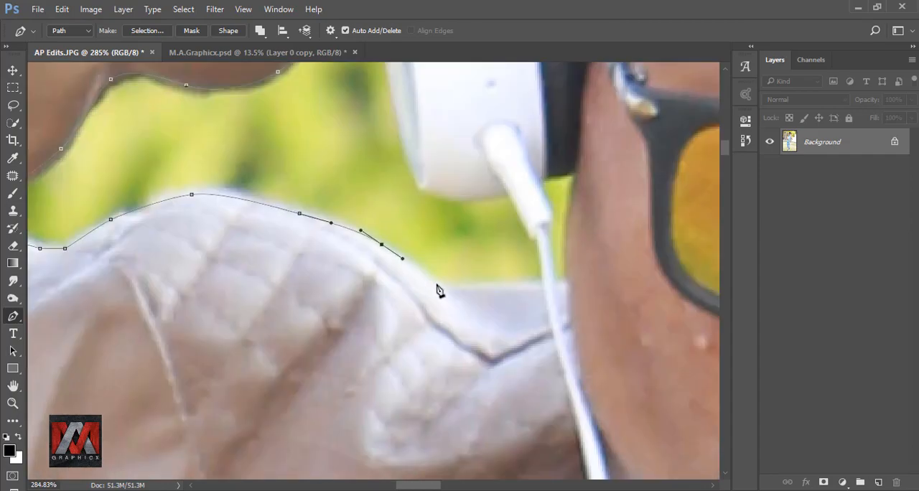
Close the path around the gap under the raised arm and subtract it from the selection.
{"action": "left_click", "coordinate": [530, 235]}
{"action": "left_click", "coordinate": [443, 304]}
{"action": "mouse_move", "coordinate": [504, 194]}
{"action": "left_mouse_down"}
{"action": "mouse_move", "coordinate": [529, 311]}
{"action": "mouse_move", "coordinate": [519, 199]}
{"action": "left_mouse_up"}
{"action": "right_click", "coordinate": [375, 166]}
{"action": "left_click", "coordinate": [421, 230]}
{"action": "key", "text": "Return"}
Trace the sliver of background between the headphone cable and the face and subtract it from the selection.
{"action": "left_click", "coordinate": [599, 287]}
{"action": "left_click", "coordinate": [545, 177]}
{"action": "right_click", "coordinate": [533, 182]}
{"action": "left_click", "coordinate": [579, 245]}
{"action": "left_click", "coordinate": [535, 140]}
Trace the inner edge of the right-hand jeans leg with the Pen tool from the torn knee up to the crotch.
{"action": "scroll", "coordinate": [502, 215], "scroll_direction": "down", "scroll_amount": 10}
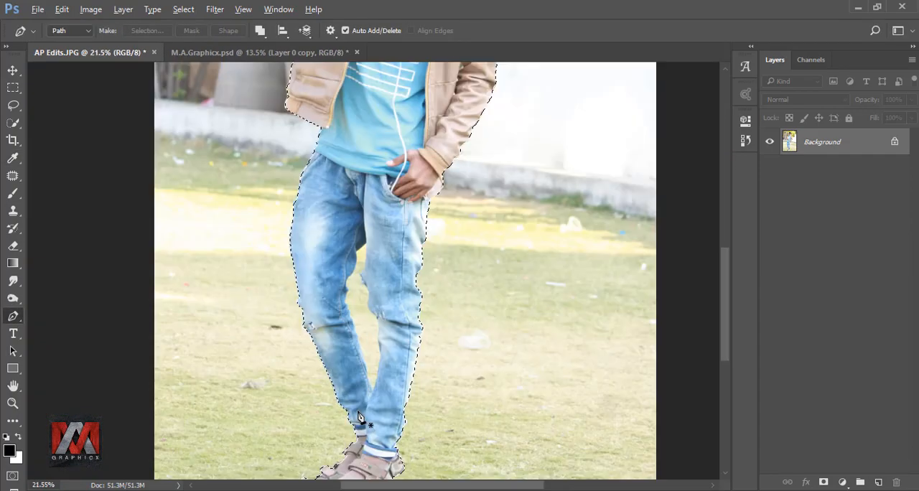
{"action": "scroll", "coordinate": [362, 402], "scroll_direction": "up", "scroll_amount": 9}
{"action": "left_click", "coordinate": [429, 364]}
{"action": "left_click_drag", "start_coordinate": [357, 283], "coordinate": [349, 232]}
{"action": "left_click", "coordinate": [354, 233]}
{"action": "left_click", "coordinate": [337, 190]}
{"action": "left_click_drag", "start_coordinate": [340, 196], "coordinate": [428, 400]}
{"action": "left_click_drag", "start_coordinate": [362, 323], "coordinate": [371, 291]}
{"action": "left_click", "coordinate": [372, 175]}
Continue the path from the crotch down the inner edge of the left-hand jeans leg to the knee.
{"action": "left_click", "coordinate": [262, 267]}
{"action": "left_click_drag", "start_coordinate": [343, 250], "coordinate": [430, 93]}
{"action": "left_click", "coordinate": [373, 246]}
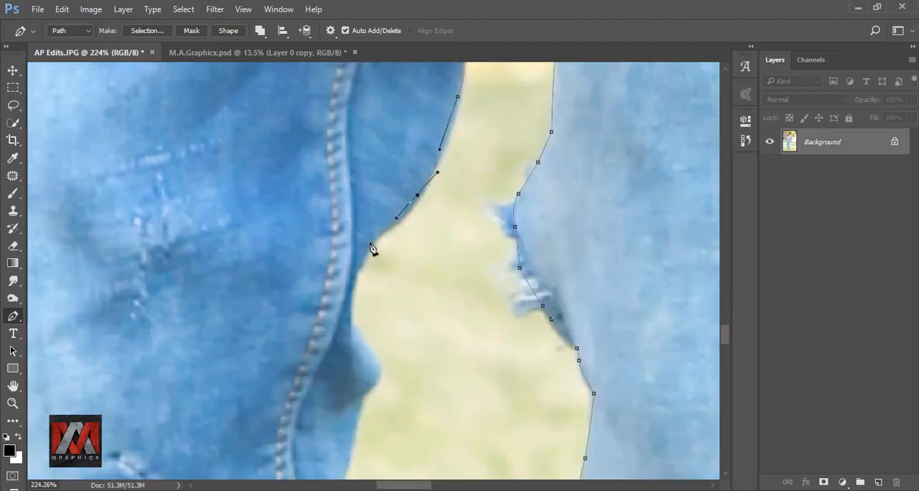
{"action": "left_click_drag", "start_coordinate": [373, 250], "coordinate": [410, 123]}
{"action": "left_click", "coordinate": [412, 261]}
{"action": "left_click", "coordinate": [411, 257]}
{"action": "mouse_move", "coordinate": [412, 265]}
{"action": "left_mouse_down"}
{"action": "mouse_move", "coordinate": [422, 127]}
{"action": "mouse_move", "coordinate": [344, 92]}
{"action": "left_mouse_up"}
{"action": "left_click", "coordinate": [369, 182]}
{"action": "left_click", "coordinate": [391, 221]}
Extend the path down the left-hand leg from the knee to where the two legs meet.
{"action": "left_click_drag", "start_coordinate": [392, 224], "coordinate": [321, 78]}
{"action": "left_click", "coordinate": [342, 136]}
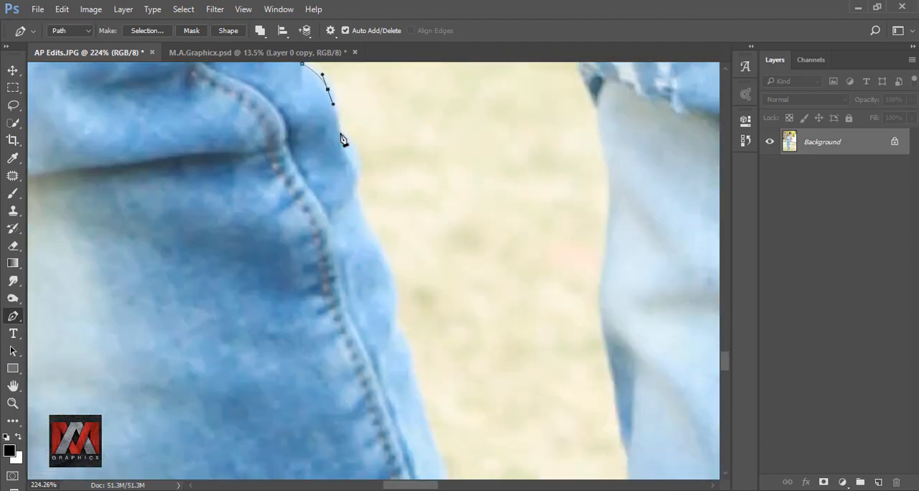
{"action": "left_click_drag", "start_coordinate": [344, 142], "coordinate": [316, 46]}
{"action": "left_click", "coordinate": [359, 234]}
{"action": "left_click_drag", "start_coordinate": [381, 283], "coordinate": [341, 113]}
{"action": "left_click", "coordinate": [350, 187]}
{"action": "left_click_drag", "start_coordinate": [358, 197], "coordinate": [370, 246]}
{"action": "left_click", "coordinate": [394, 278]}
Trace back up the lower inner edge of the right-hand leg and close the path at the torn knee.
{"action": "left_click_drag", "start_coordinate": [416, 289], "coordinate": [427, 242]}
{"action": "left_click_drag", "start_coordinate": [427, 187], "coordinate": [408, 328]}
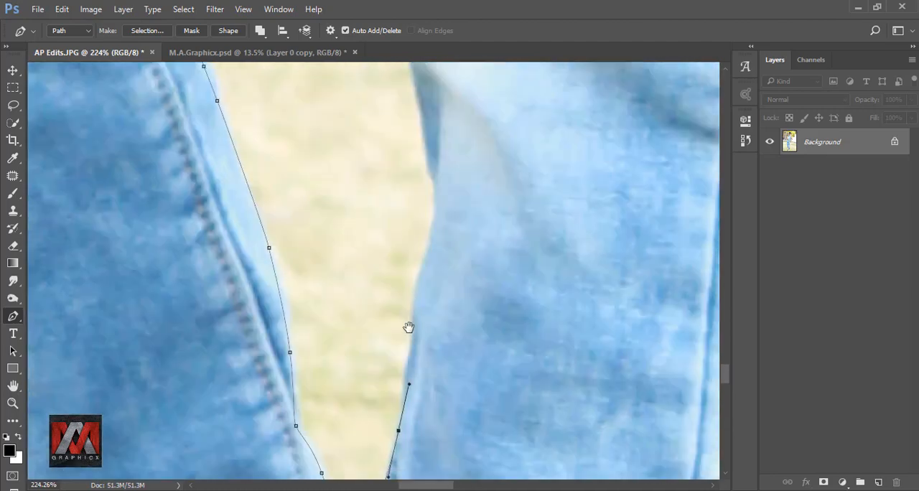
{"action": "left_click_drag", "start_coordinate": [425, 256], "coordinate": [435, 194]}
{"action": "left_click_drag", "start_coordinate": [420, 136], "coordinate": [444, 316]}
{"action": "left_click_drag", "start_coordinate": [454, 421], "coordinate": [455, 401]}
{"action": "left_click_drag", "start_coordinate": [442, 347], "coordinate": [440, 339]}
{"action": "left_click", "coordinate": [436, 322]}
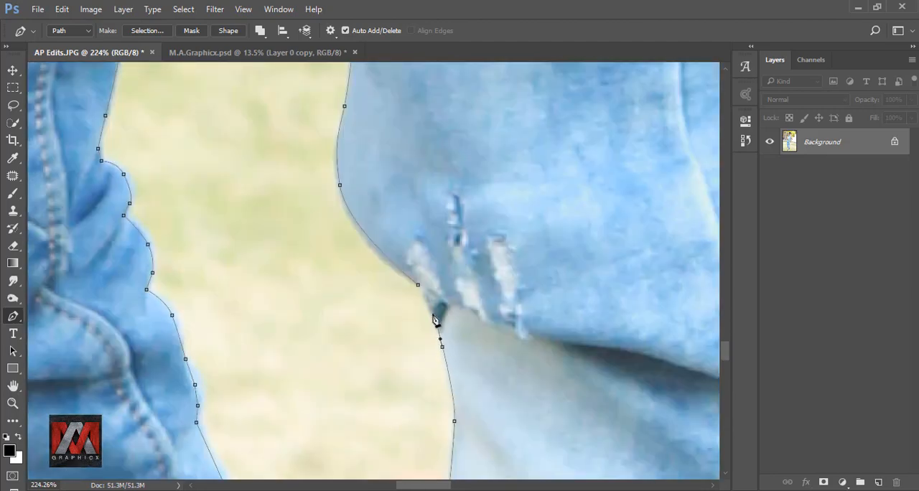
{"action": "left_click", "coordinate": [419, 287]}
Subtract the path between the legs from the selection with a 0-pixel feather and anti-aliasing.
{"action": "right_click", "coordinate": [380, 303]}
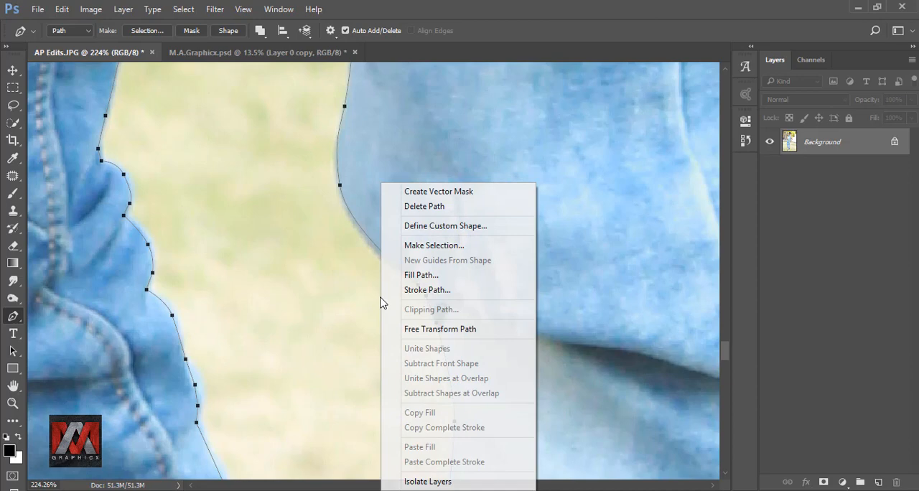
{"action": "left_click", "coordinate": [416, 244]}
{"action": "left_click", "coordinate": [418, 244]}
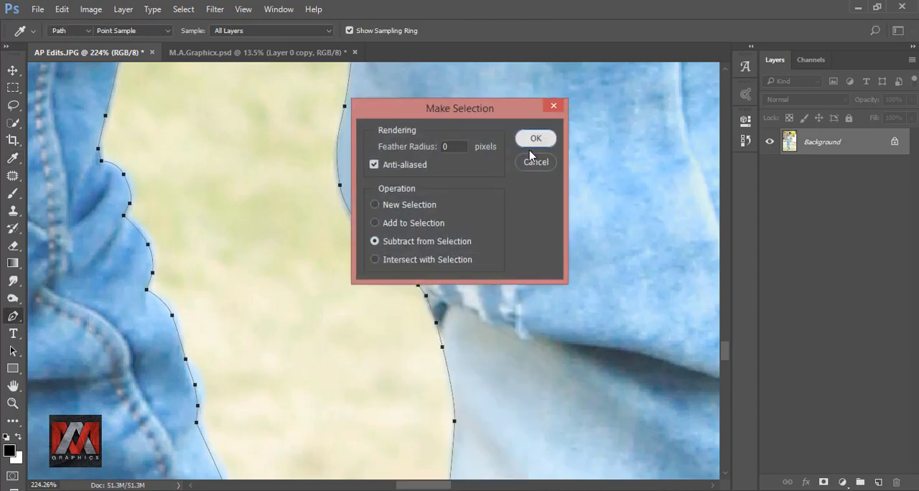
{"action": "left_click", "coordinate": [535, 138]}
Add a layer mask from the selection to hide the background around the man.
{"action": "scroll", "coordinate": [373, 208], "scroll_direction": "down", "scroll_amount": 5}
{"action": "scroll", "coordinate": [374, 224], "scroll_direction": "down", "scroll_amount": 3}
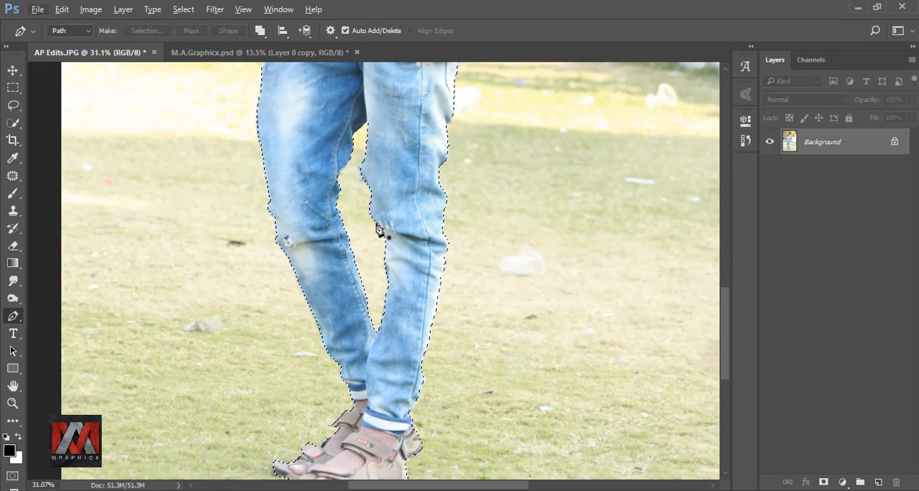
{"action": "key", "text": "ctrl+0"}
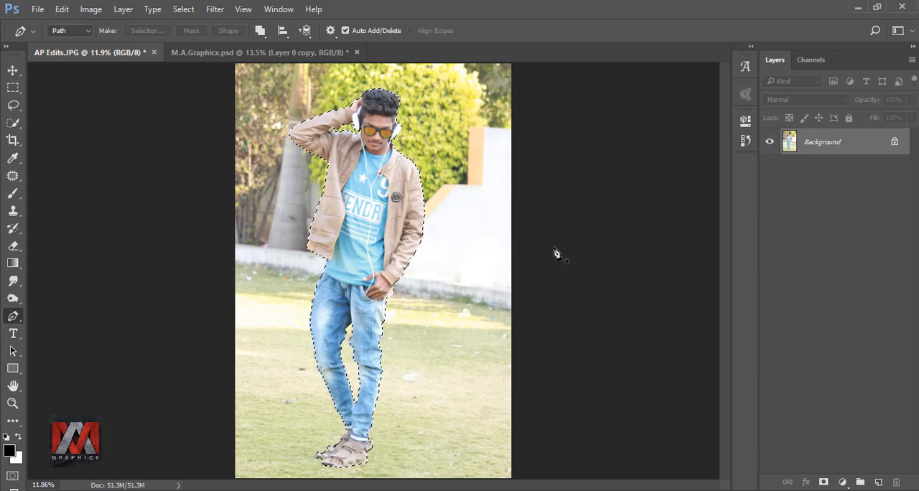
{"action": "left_click", "coordinate": [823, 481]}
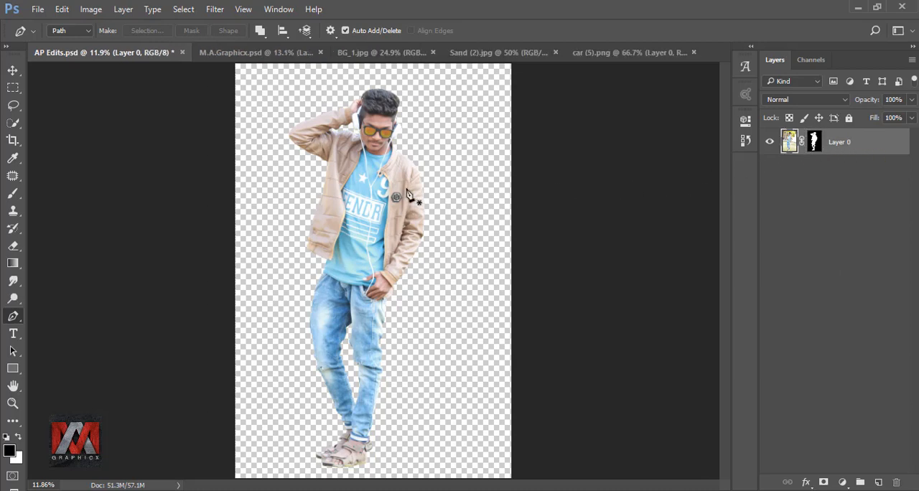
Scale the man's masked layer down to about 73.6% and move him towards the middle of the canvas.
{"action": "key", "text": "ctrl+t"}
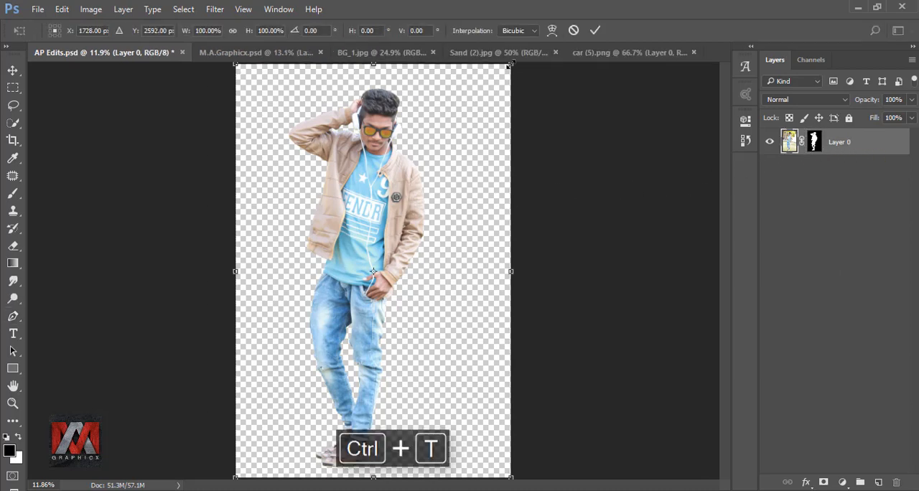
{"action": "left_click_drag", "start_coordinate": [510, 65], "coordinate": [438, 173]}
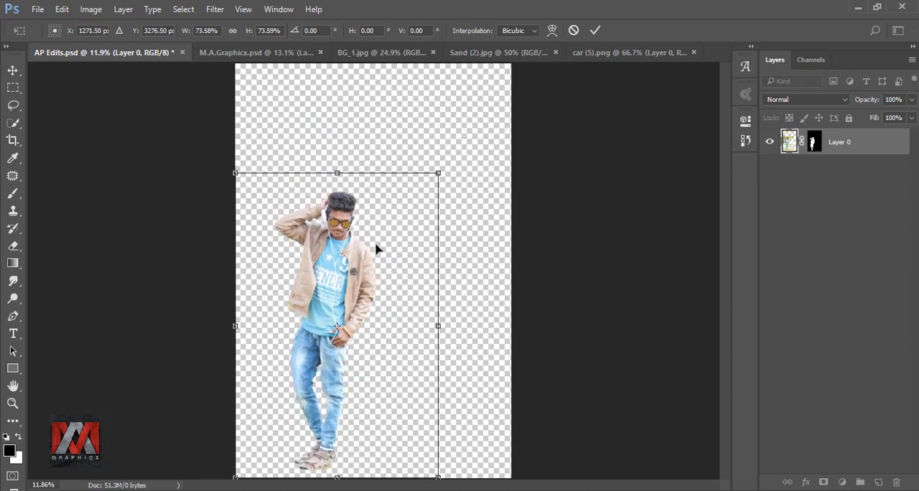
{"action": "left_click_drag", "start_coordinate": [376, 249], "coordinate": [417, 236]}
{"action": "left_click", "coordinate": [593, 32]}
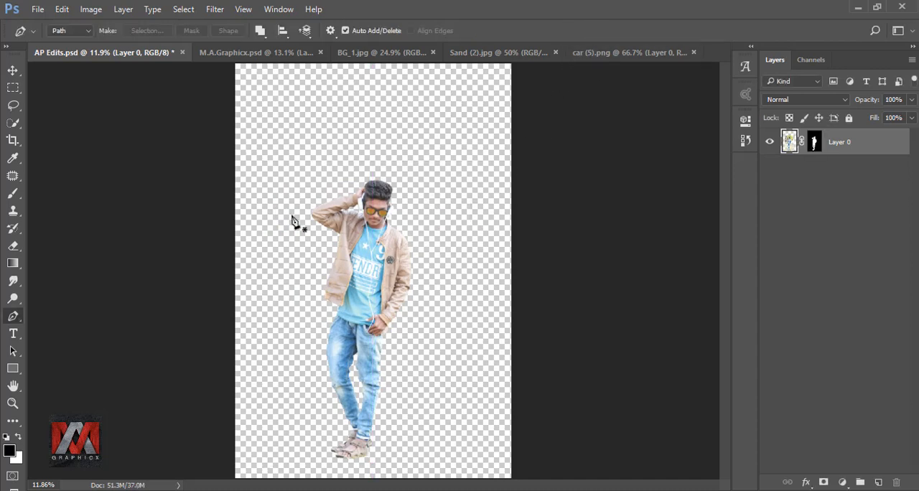
Crop the canvas narrower on both sides of the man and trim some empty space above him.
{"action": "left_click", "coordinate": [13, 140]}
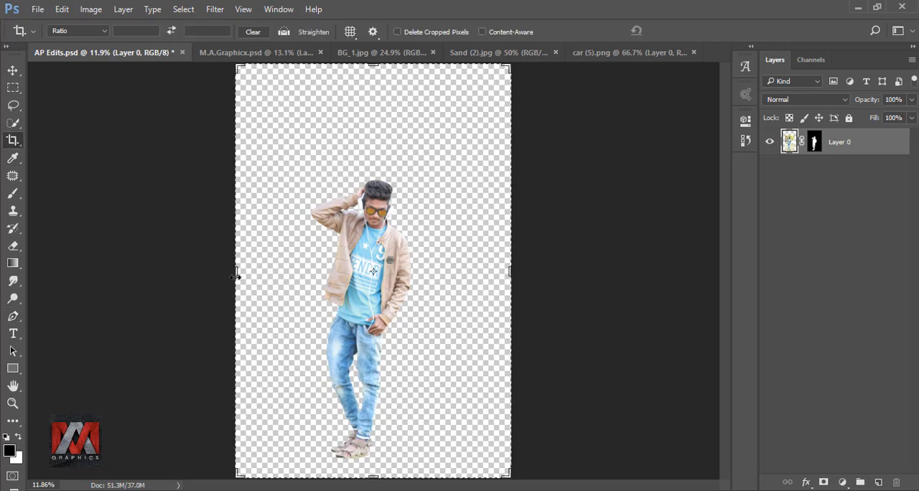
{"action": "left_click_drag", "start_coordinate": [238, 272], "coordinate": [257, 272]}
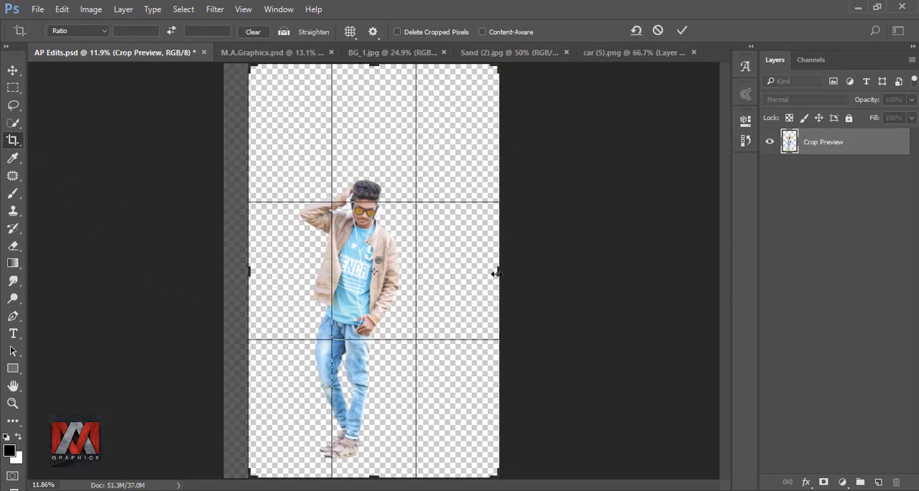
{"action": "left_click_drag", "start_coordinate": [496, 273], "coordinate": [483, 273]}
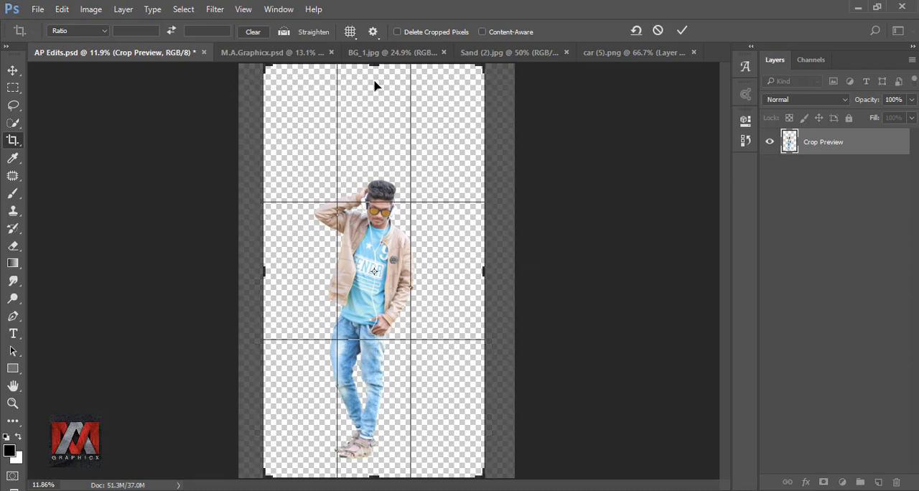
{"action": "left_click_drag", "start_coordinate": [374, 65], "coordinate": [374, 89]}
{"action": "left_click", "coordinate": [681, 30]}
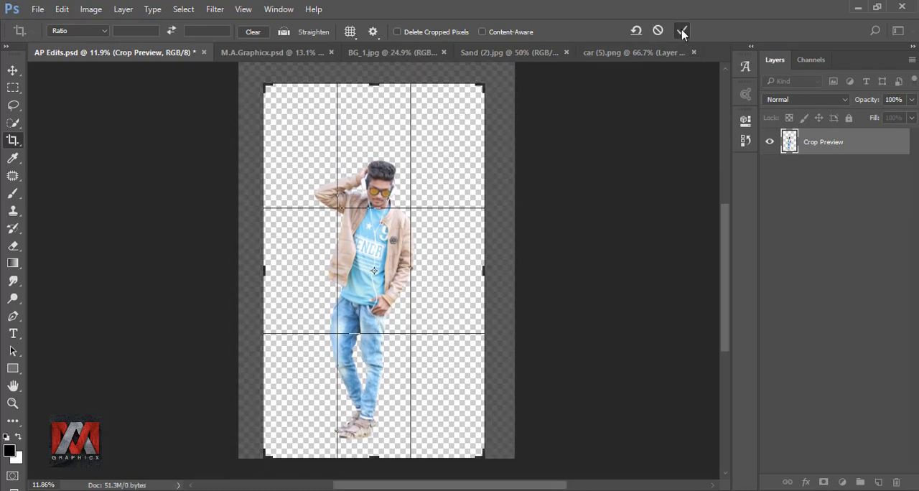
{"action": "key", "text": "ctrl+0"}
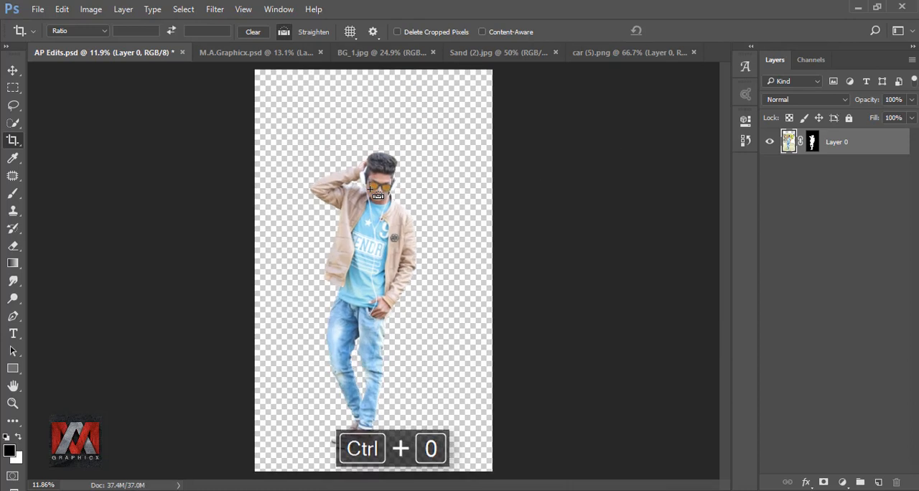
Copy the sand image from Sand (2).jpg into the AP Edits.psd document.
{"action": "left_click", "coordinate": [12, 70]}
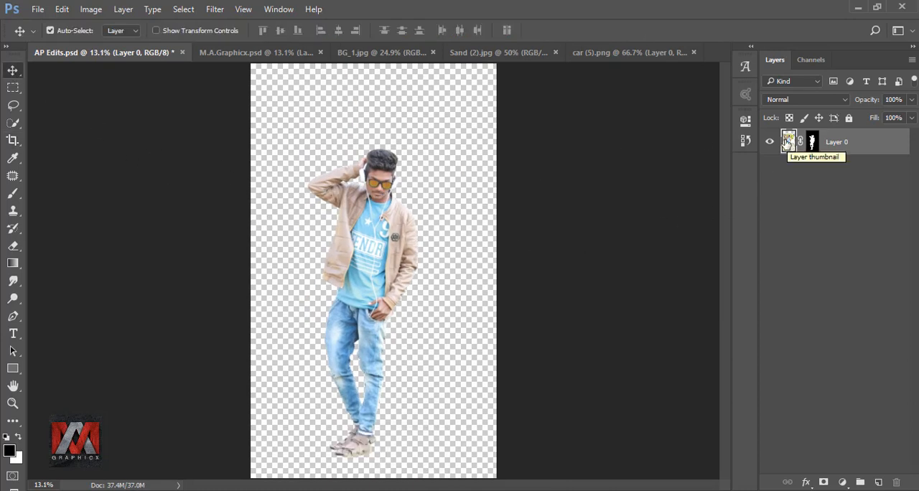
{"action": "left_click", "coordinate": [495, 52]}
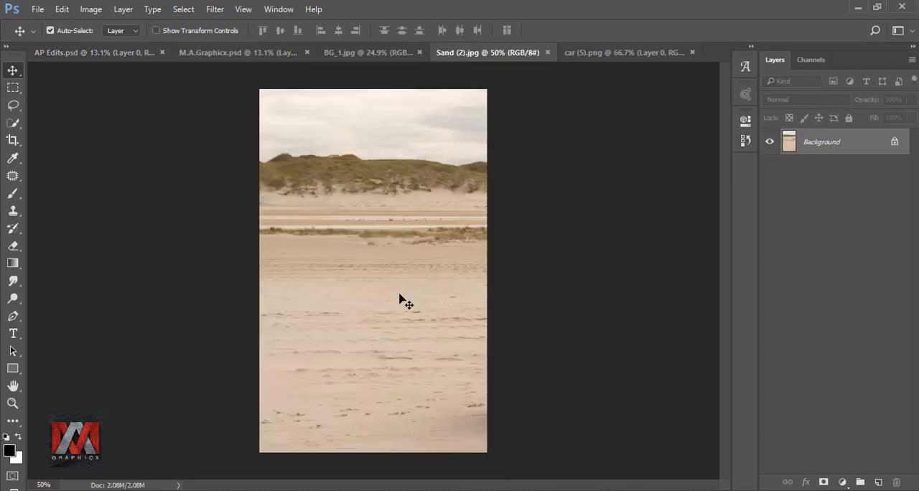
{"action": "left_click_drag", "start_coordinate": [405, 302], "coordinate": [282, 120]}
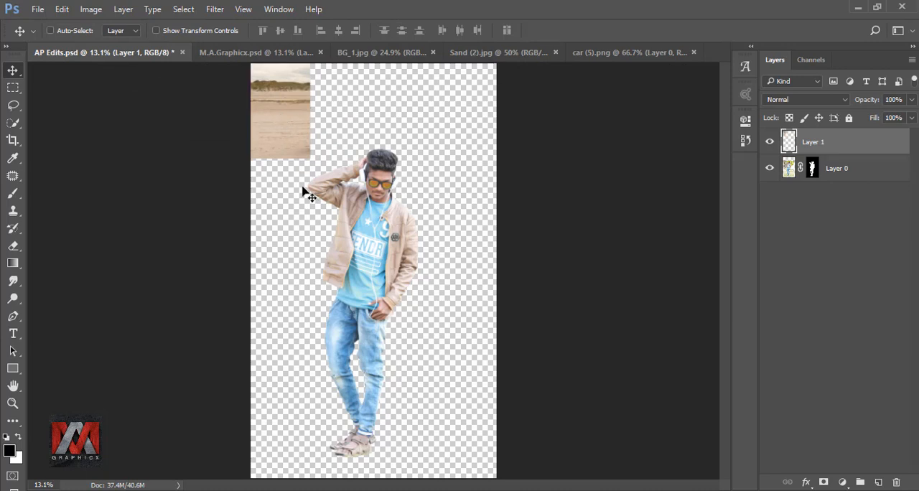
Scale the sand layer to about 461.8% and shift it sideways so it covers the whole canvas.
{"action": "key", "text": "ctrl+t"}
{"action": "left_click_drag", "start_coordinate": [311, 157], "coordinate": [526, 490]}
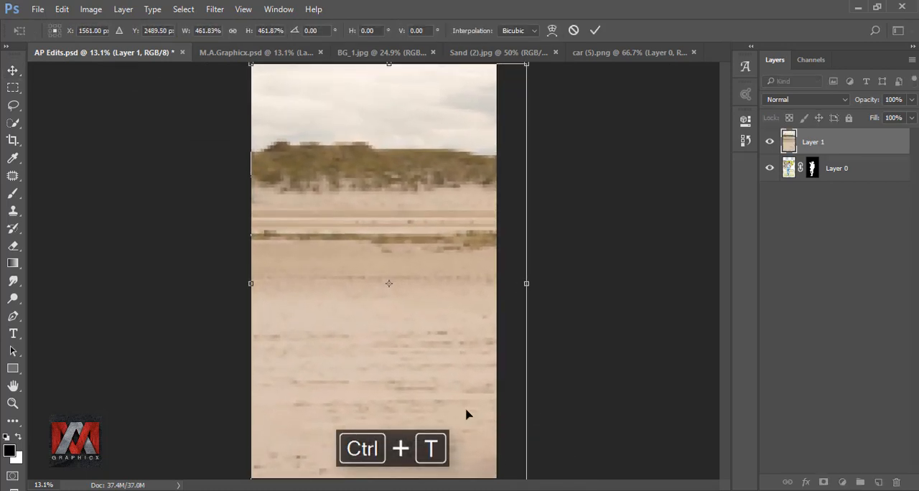
{"action": "left_click_drag", "start_coordinate": [466, 410], "coordinate": [455, 409]}
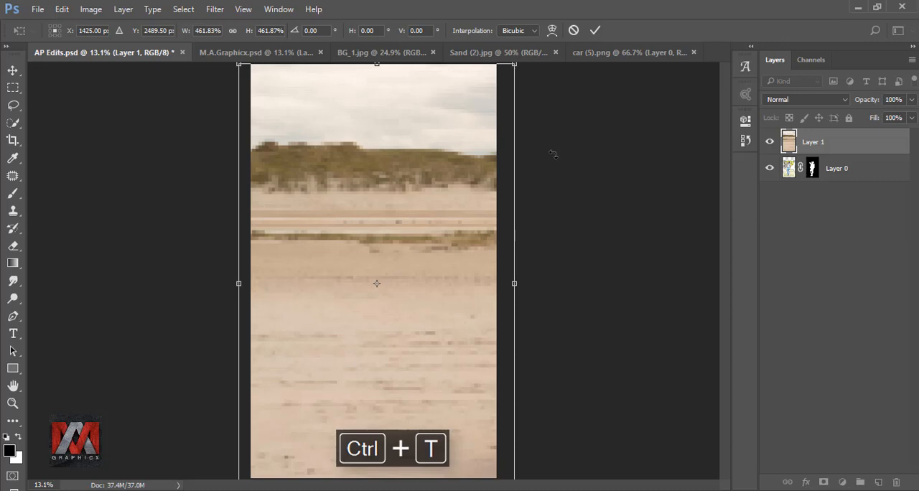
{"action": "left_click", "coordinate": [594, 30]}
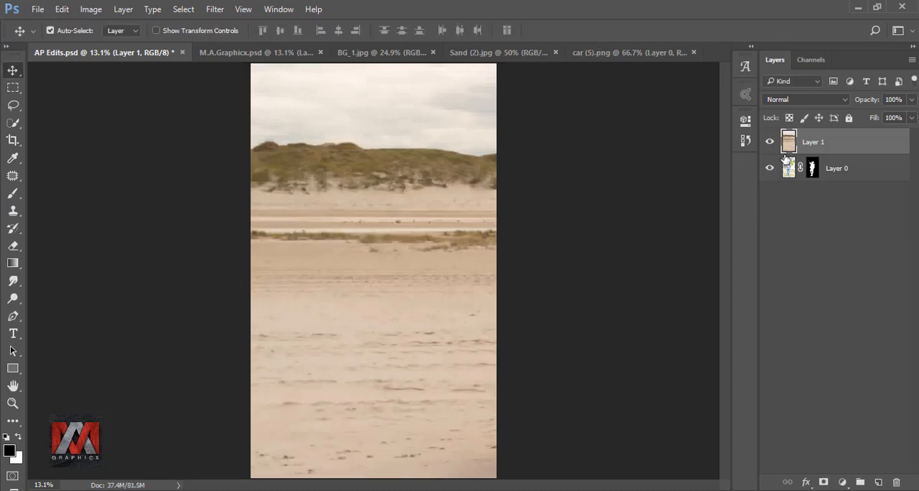
Copy the BG_1.jpg sky into AP Edits.psd over the upper canvas and stretch its height to 127.49%.
{"action": "left_click", "coordinate": [368, 59]}
{"action": "left_click_drag", "start_coordinate": [368, 191], "coordinate": [381, 147]}
{"action": "key", "text": "ctrl+t"}
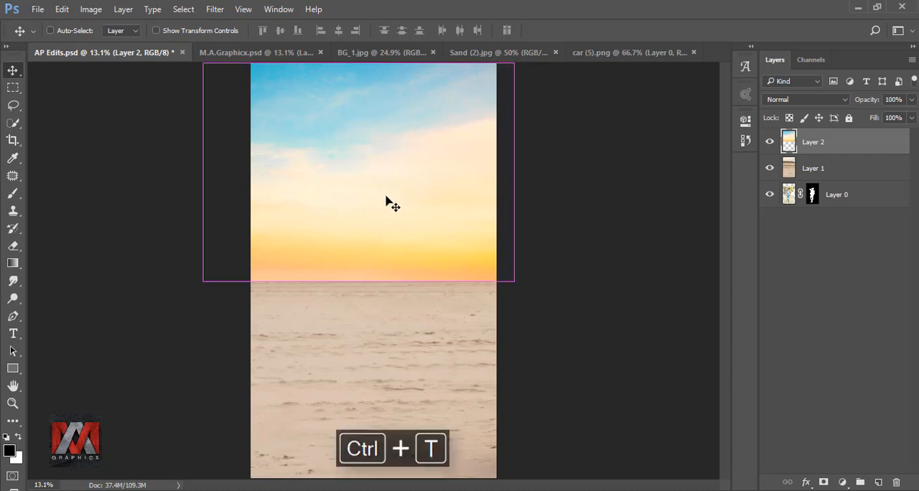
{"action": "left_click_drag", "start_coordinate": [359, 281], "coordinate": [360, 340]}
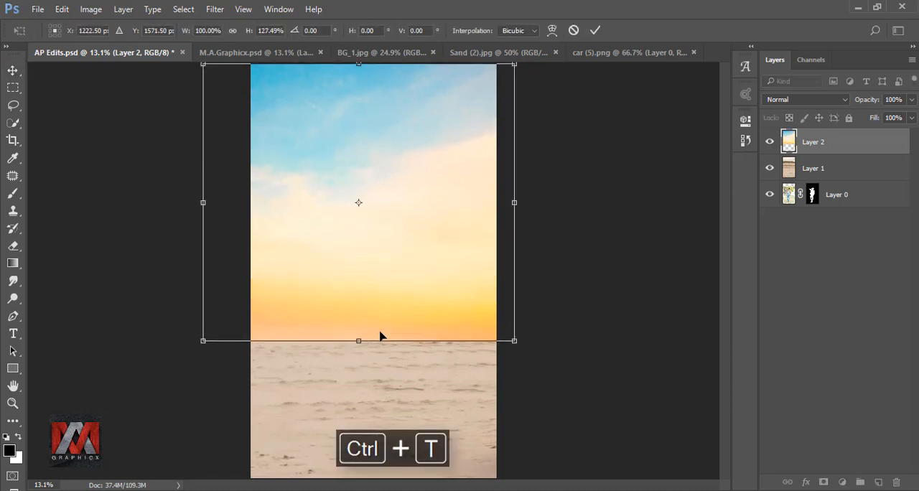
{"action": "left_click", "coordinate": [595, 31]}
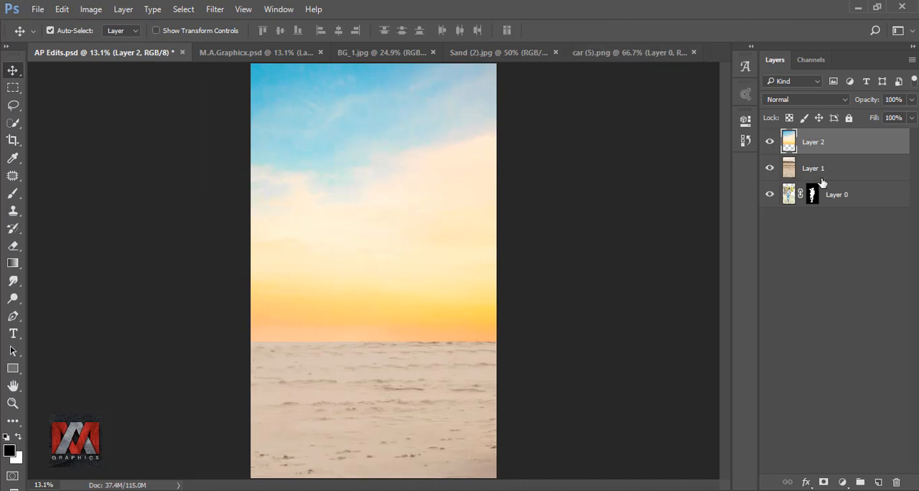
Move the man's masked layer above the sky and sand layers.
{"action": "left_click_drag", "start_coordinate": [829, 191], "coordinate": [834, 151]}
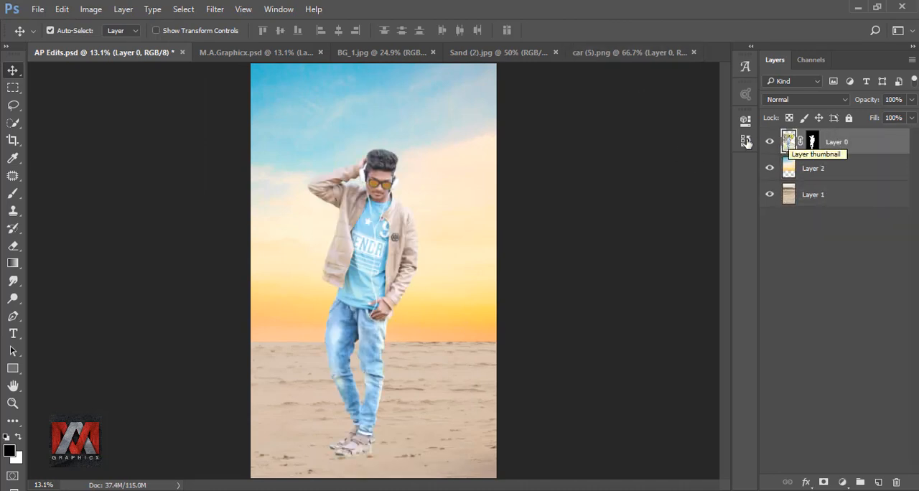
Copy the car from car (5).png into AP Edits.psd, scale it to 470%, and position it with its rear beyond the canvas edge.
{"action": "left_click", "coordinate": [593, 53]}
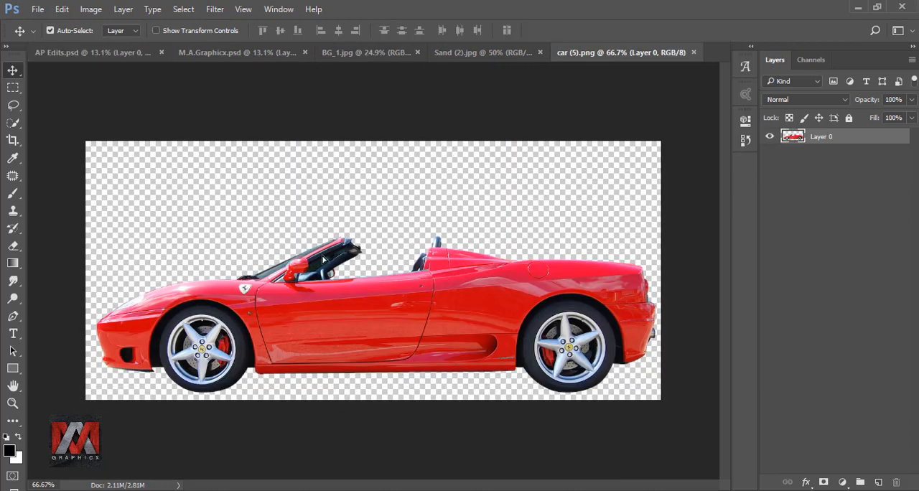
{"action": "left_click_drag", "start_coordinate": [456, 248], "coordinate": [397, 373]}
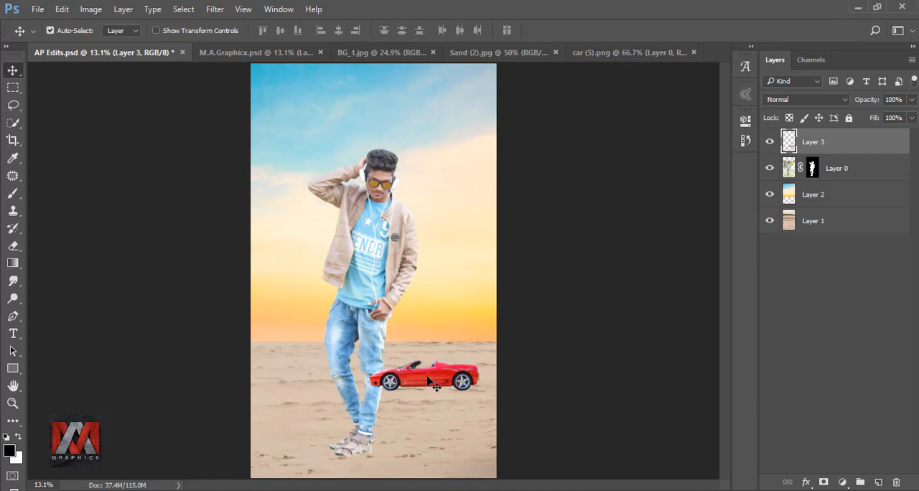
{"action": "key", "text": "ctrl+t"}
{"action": "left_click", "coordinate": [232, 31]}
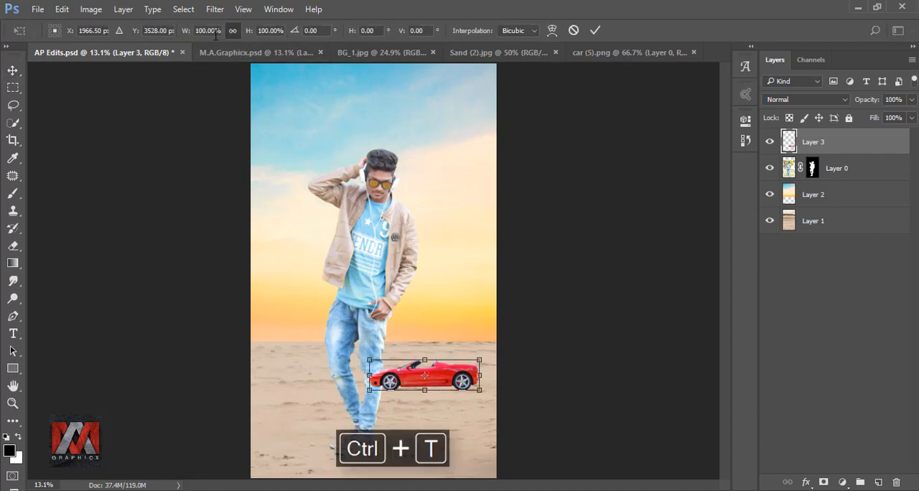
{"action": "left_click_drag", "start_coordinate": [185, 32], "coordinate": [433, 94]}
{"action": "left_click_drag", "start_coordinate": [489, 341], "coordinate": [567, 331]}
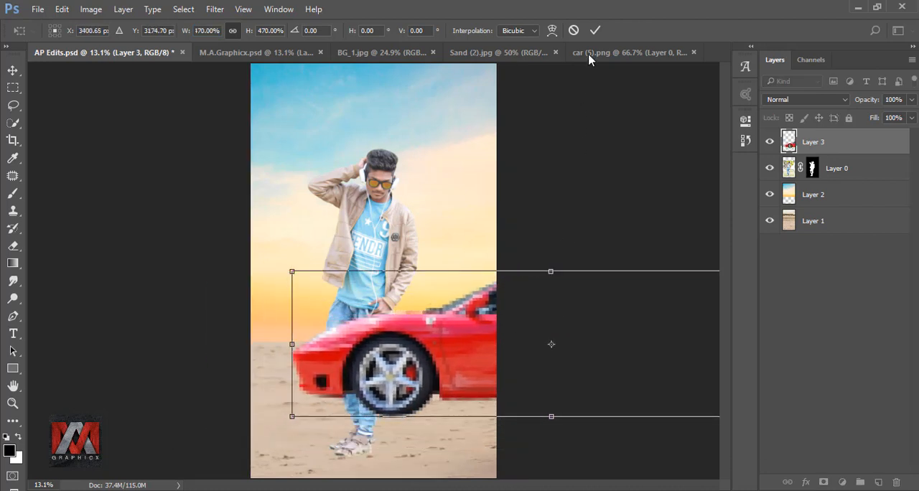
{"action": "left_click", "coordinate": [594, 30]}
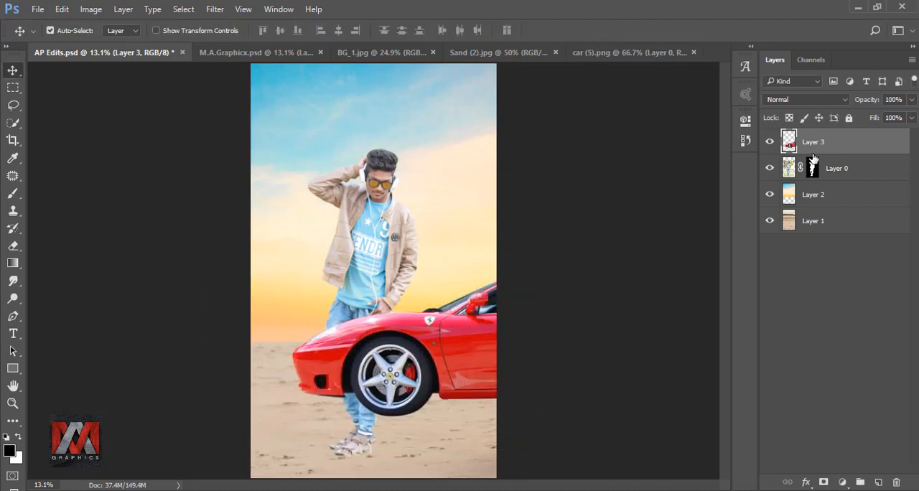
Move the car layer beneath the man's layer and shift the car slightly left and down.
{"action": "left_click_drag", "start_coordinate": [825, 143], "coordinate": [788, 171]}
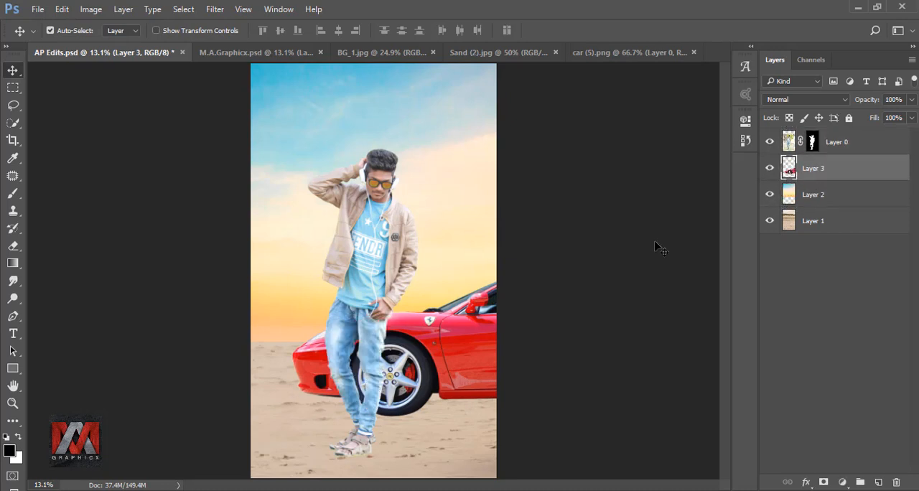
{"action": "left_click_drag", "start_coordinate": [470, 344], "coordinate": [454, 351]}
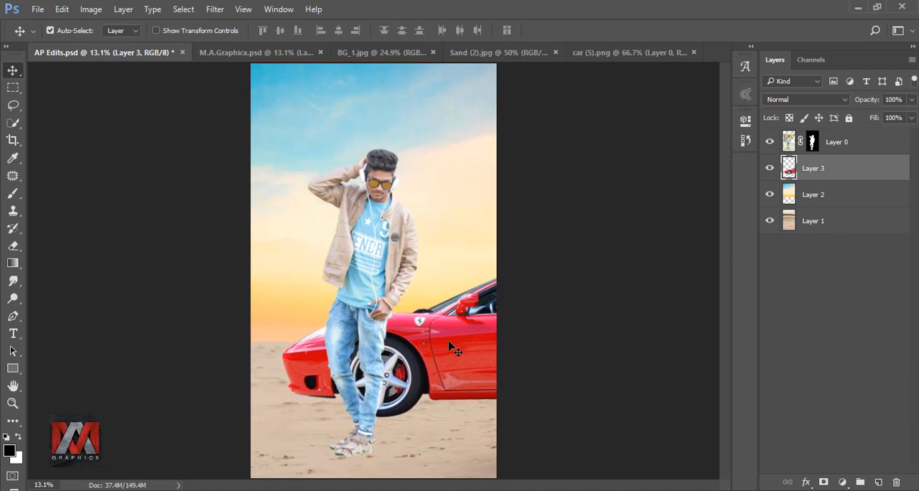
Stretch the sky layer downward so the horizon sits lower, behind the car's front bumper.
{"action": "left_click", "coordinate": [788, 194]}
{"action": "key", "text": "ctrl+t"}
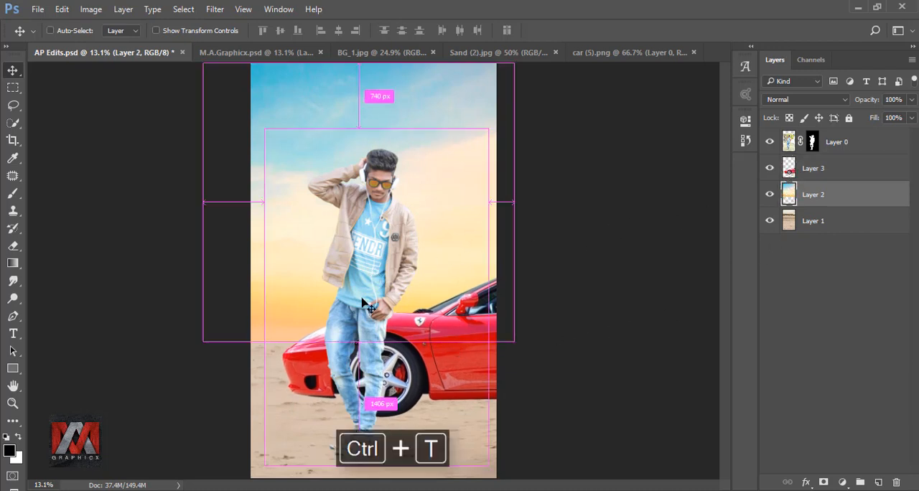
{"action": "left_click_drag", "start_coordinate": [356, 341], "coordinate": [356, 374]}
{"action": "left_click_drag", "start_coordinate": [358, 62], "coordinate": [358, 56]}
{"action": "left_click", "coordinate": [595, 30]}
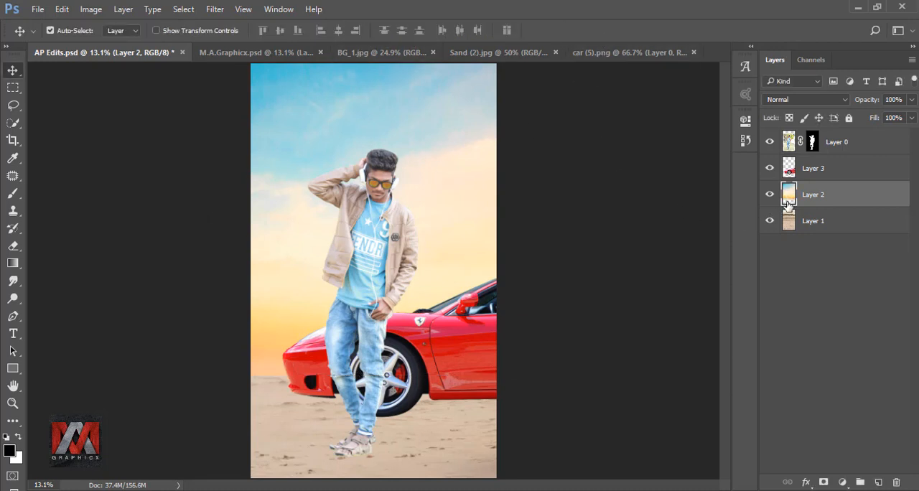
Add a mask to the sky layer and fade its lower edge into the sand with a linear black-to-transparent gradient.
{"action": "left_click", "coordinate": [823, 481]}
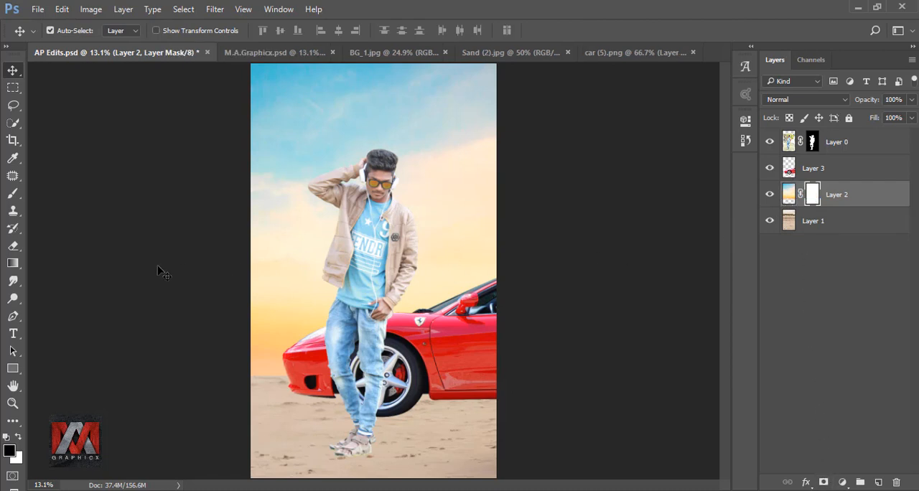
{"action": "left_click", "coordinate": [13, 263]}
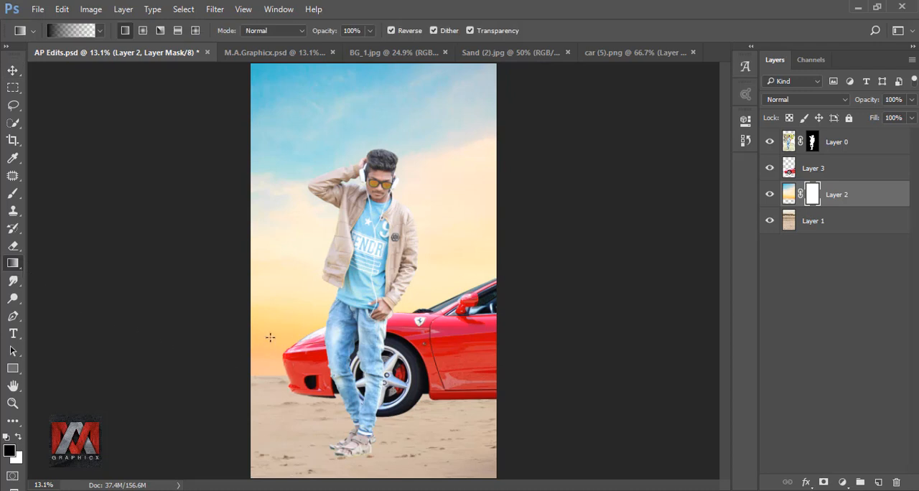
{"action": "left_click_drag", "start_coordinate": [270, 377], "coordinate": [265, 398]}
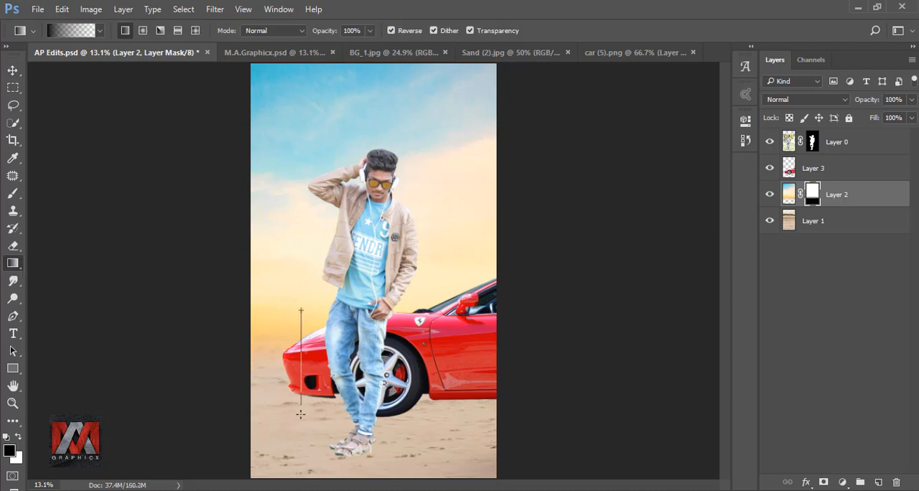
{"action": "left_click_drag", "start_coordinate": [301, 414], "coordinate": [301, 420]}
{"action": "left_click", "coordinate": [789, 193]}
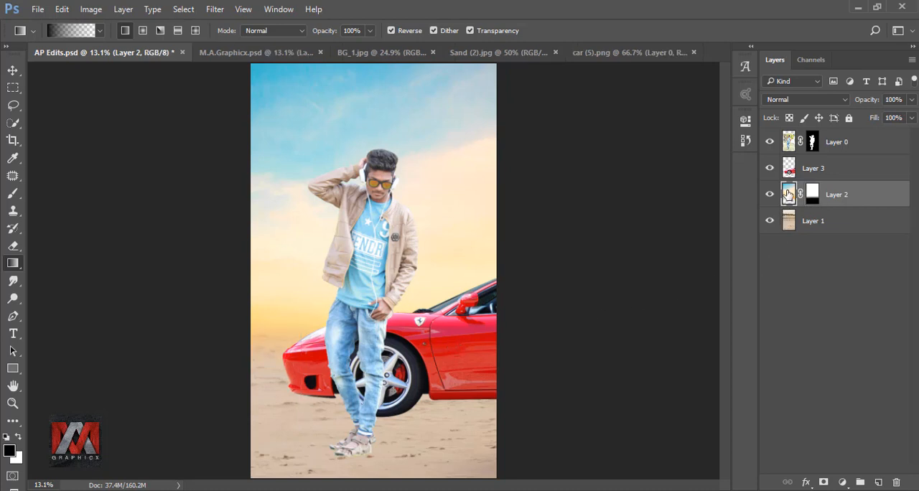
Scale the sand layer to 128% and move it upward so its smoother foreground fills the ground area.
{"action": "left_click", "coordinate": [788, 221]}
{"action": "key", "text": "ctrl+t"}
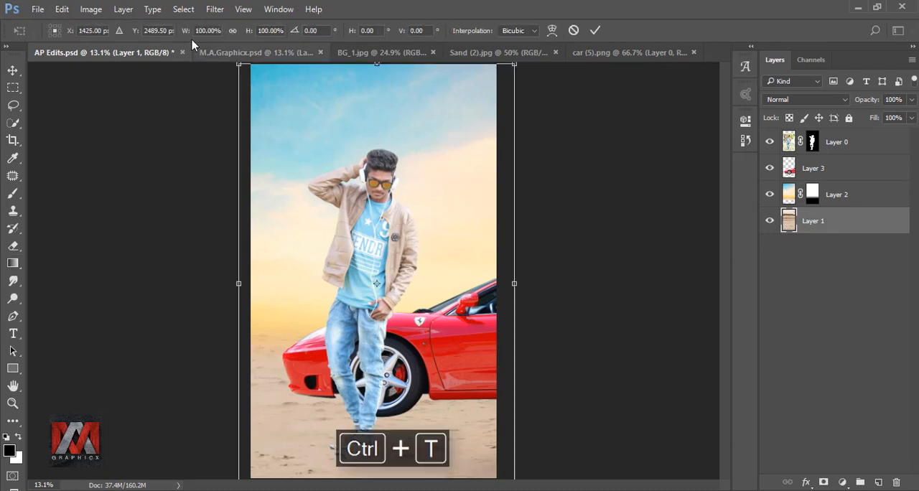
{"action": "left_click", "coordinate": [232, 30]}
{"action": "left_click_drag", "start_coordinate": [187, 34], "coordinate": [201, 34]}
{"action": "mouse_move", "coordinate": [426, 437]}
{"action": "left_mouse_down"}
{"action": "mouse_move", "coordinate": [426, 422]}
{"action": "mouse_move", "coordinate": [428, 437]}
{"action": "left_mouse_up"}
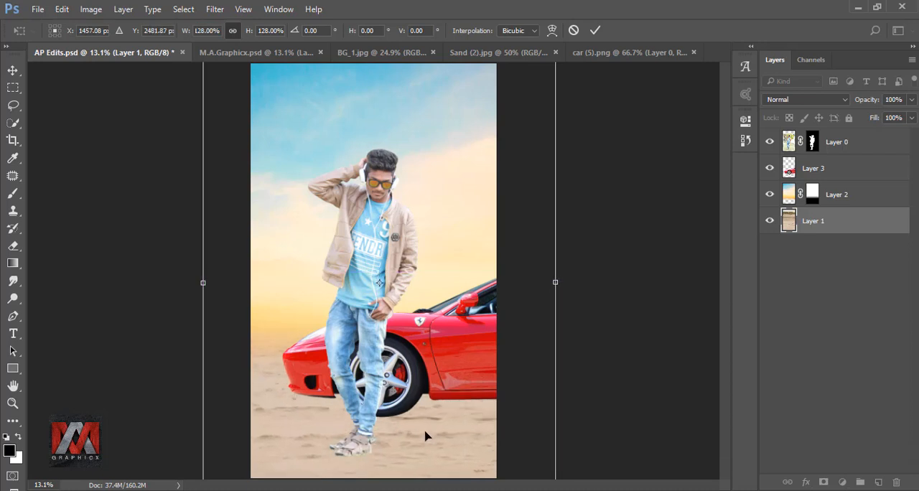
{"action": "mouse_move", "coordinate": [429, 431]}
{"action": "left_mouse_down"}
{"action": "mouse_move", "coordinate": [414, 404]}
{"action": "mouse_move", "coordinate": [429, 364]}
{"action": "mouse_move", "coordinate": [429, 427]}
{"action": "mouse_move", "coordinate": [438, 428]}
{"action": "mouse_move", "coordinate": [421, 429]}
{"action": "left_mouse_up"}
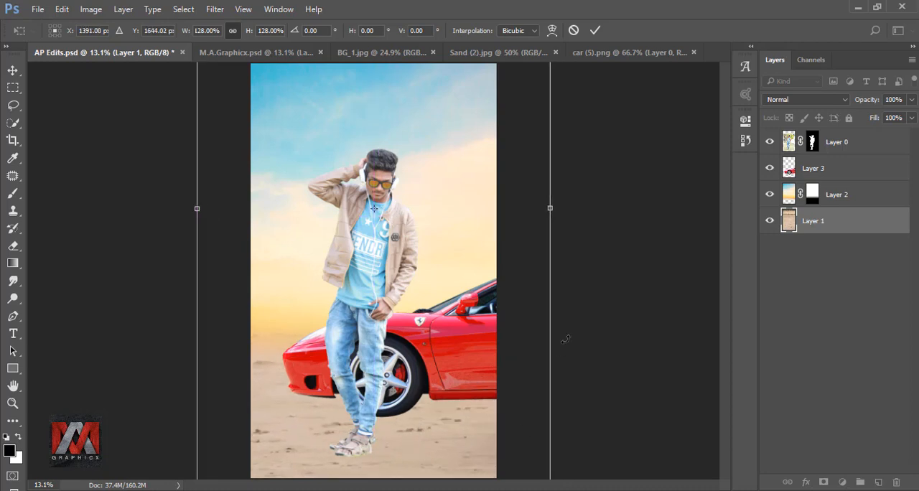
{"action": "left_click", "coordinate": [593, 32]}
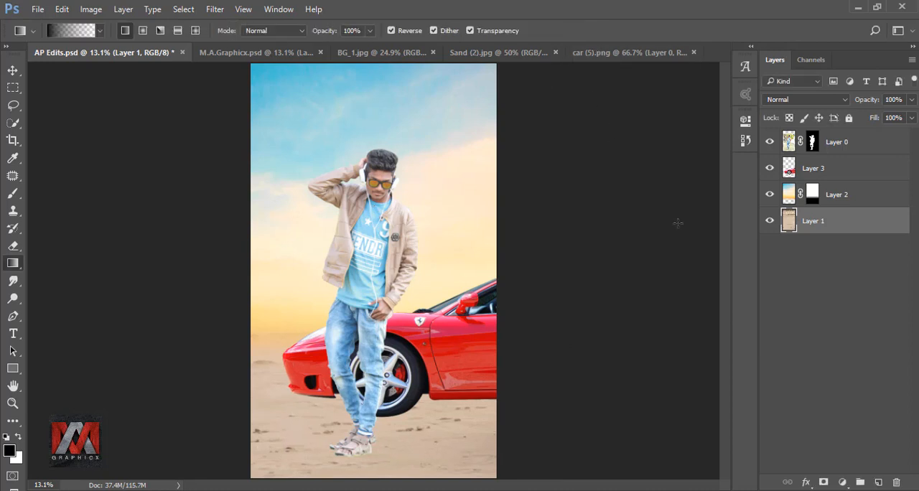
Hide the man's layer and paint a soft black 700 px brush spot at 100% opacity on a new layer above the sky.
{"action": "left_click", "coordinate": [769, 142]}
{"action": "left_click", "coordinate": [787, 169]}
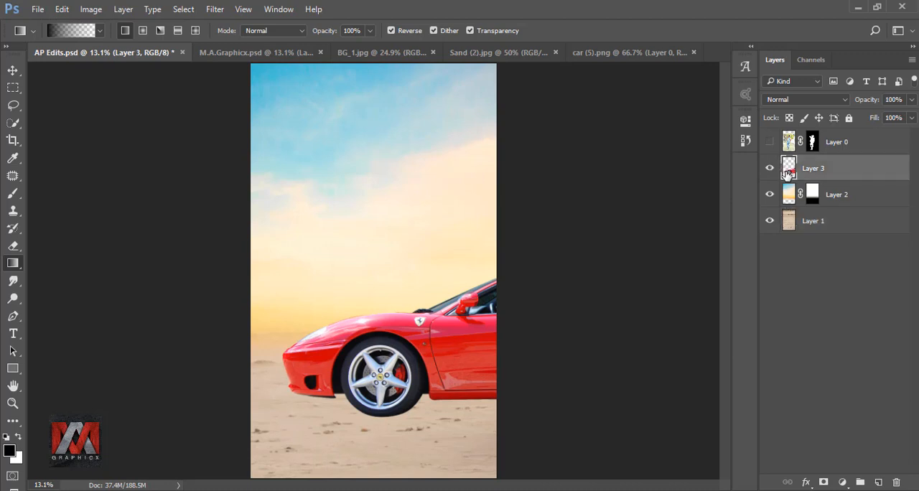
{"action": "left_click", "coordinate": [787, 194]}
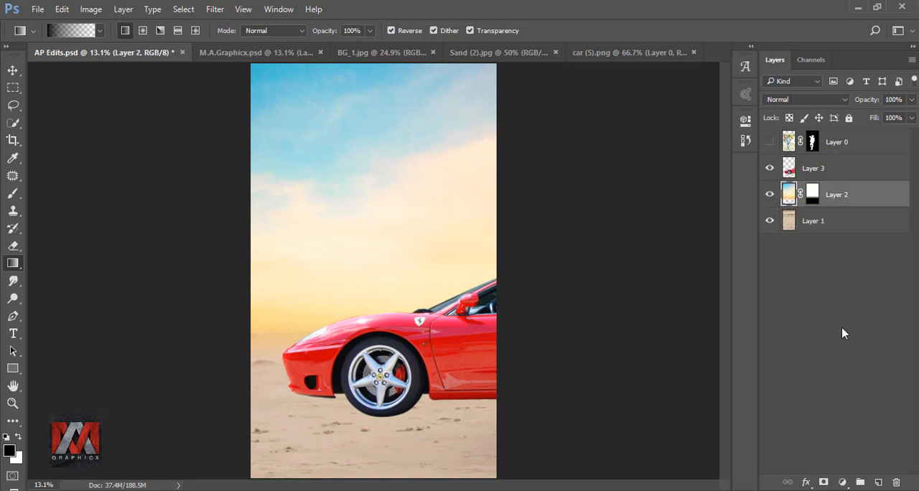
{"action": "left_click", "coordinate": [877, 483]}
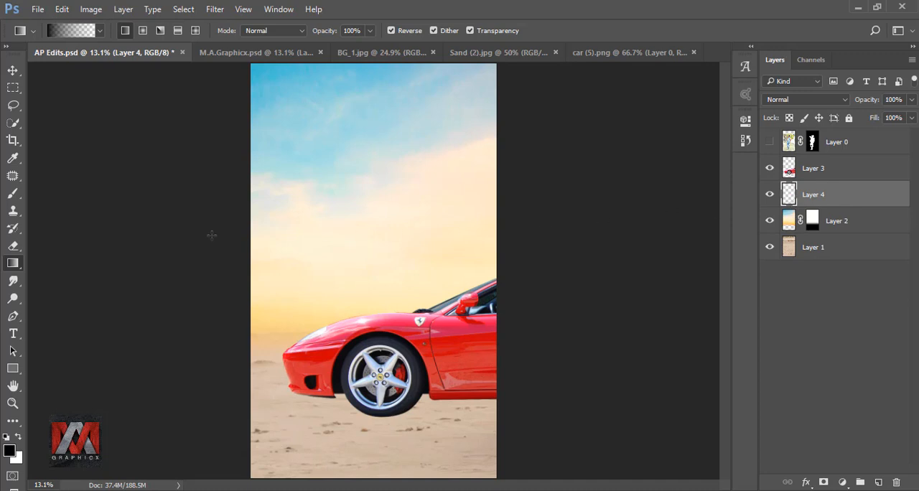
{"action": "left_click", "coordinate": [12, 194]}
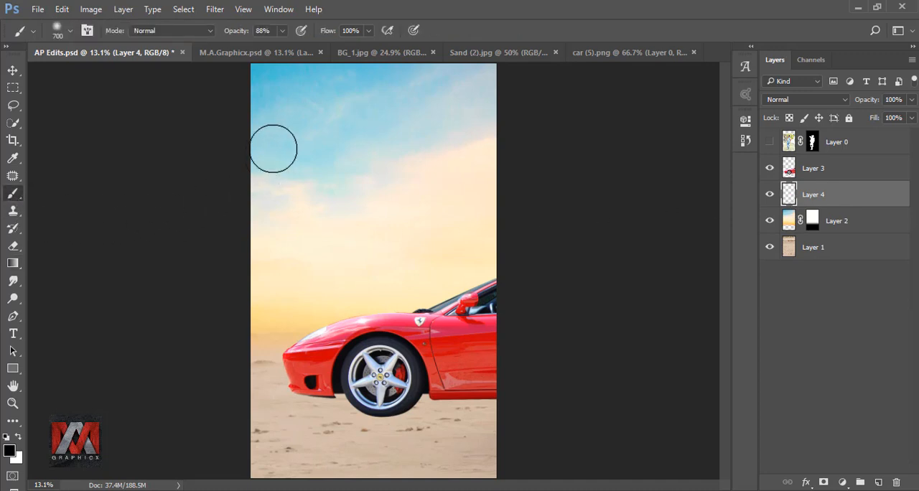
{"action": "left_click", "coordinate": [282, 31]}
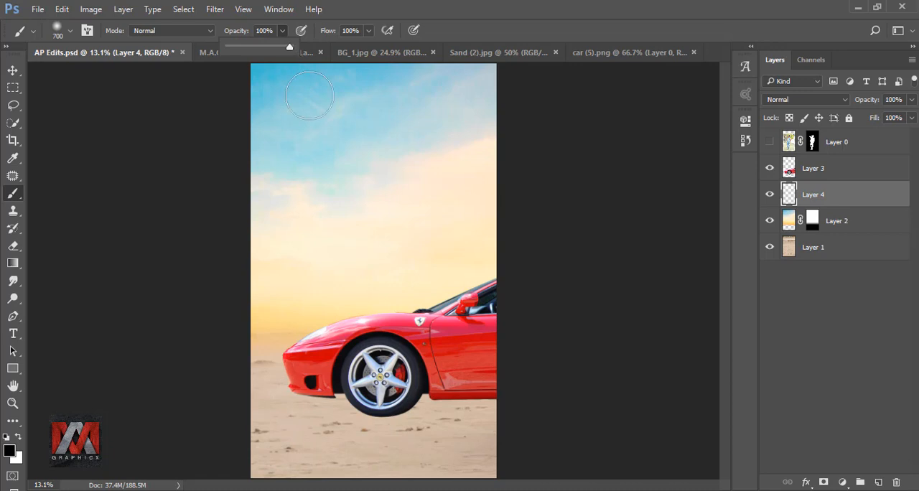
{"action": "left_click", "coordinate": [353, 180]}
{"action": "left_click", "coordinate": [354, 181]}
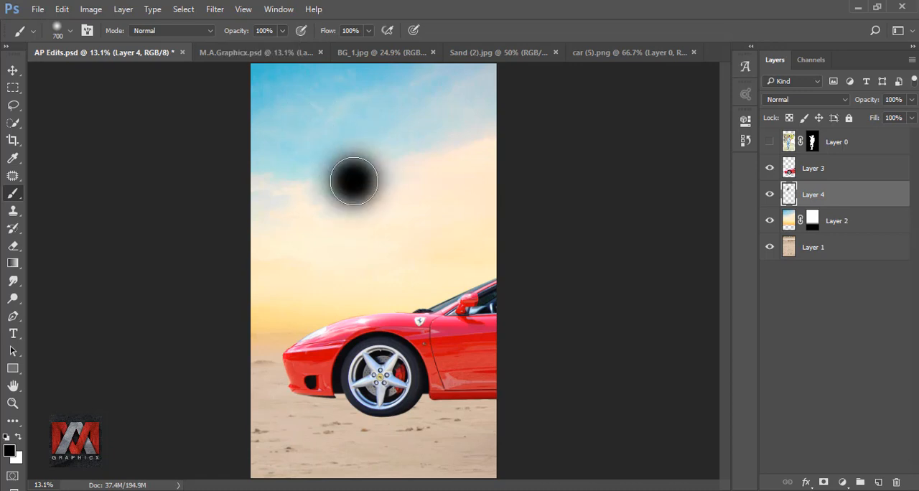
Transform the black spot into a flat shadow beneath the car, at 384.71% width and 81.23% height.
{"action": "key", "text": "ctrl+t"}
{"action": "left_click_drag", "start_coordinate": [404, 181], "coordinate": [623, 181]}
{"action": "mouse_move", "coordinate": [496, 167]}
{"action": "left_mouse_down"}
{"action": "mouse_move", "coordinate": [491, 340]}
{"action": "mouse_move", "coordinate": [474, 363]}
{"action": "mouse_move", "coordinate": [461, 358]}
{"action": "left_mouse_up"}
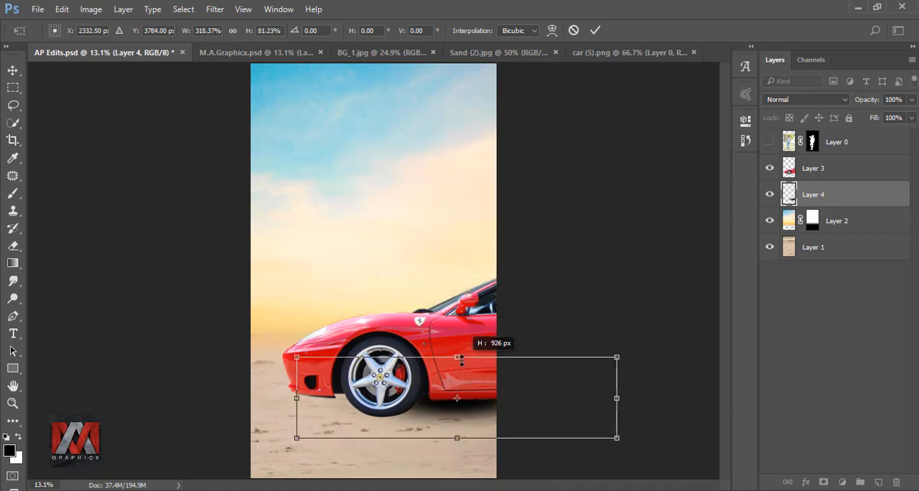
{"action": "left_click_drag", "start_coordinate": [614, 398], "coordinate": [647, 397]}
{"action": "left_click_drag", "start_coordinate": [297, 403], "coordinate": [270, 403]}
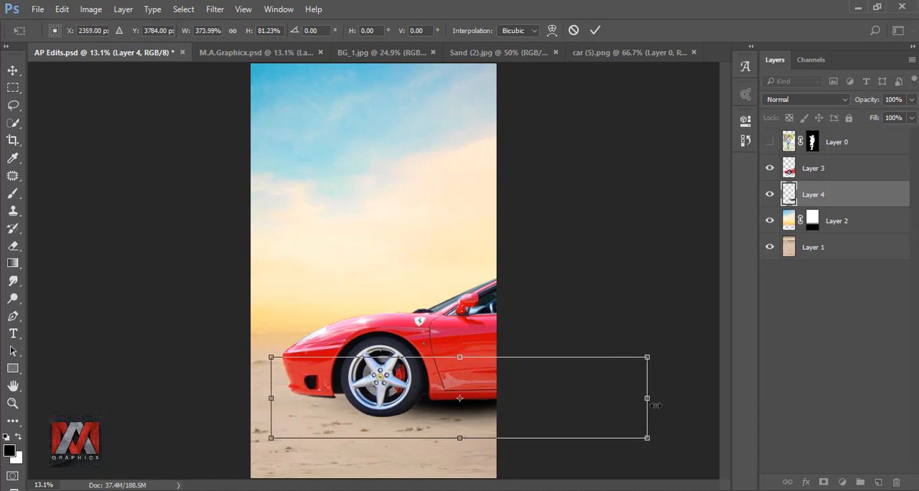
{"action": "left_click_drag", "start_coordinate": [647, 398], "coordinate": [658, 397]}
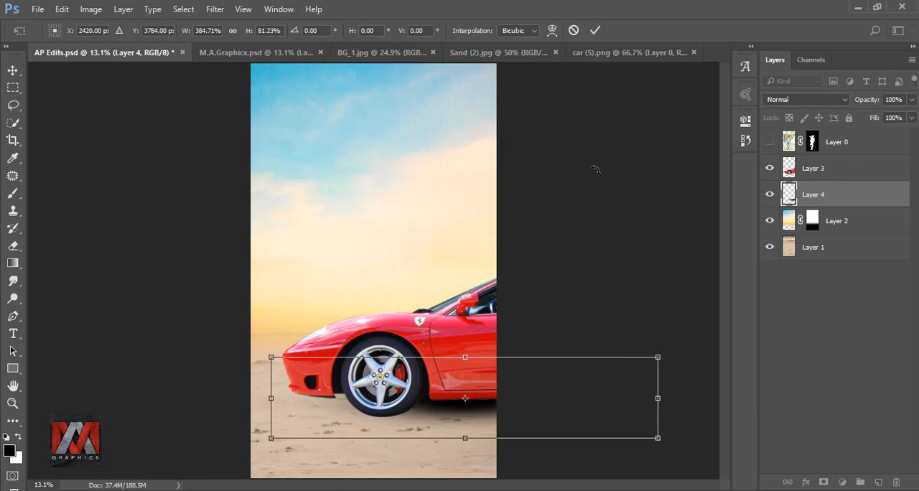
{"action": "left_click", "coordinate": [593, 31]}
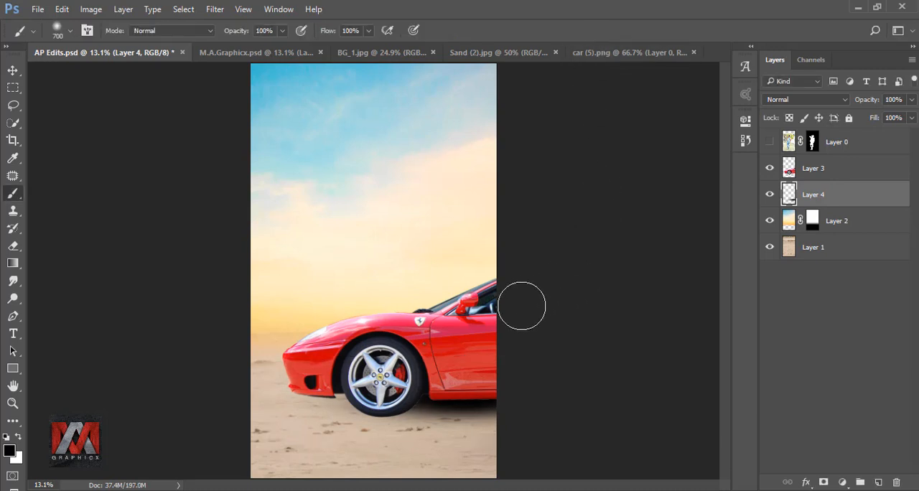
Duplicate the car shadow, resize the copy to 75.29% width and 47.52% height, and place it under the front wheel and bumper.
{"action": "key", "text": "ctrl+j"}
{"action": "key", "text": "ctrl+t"}
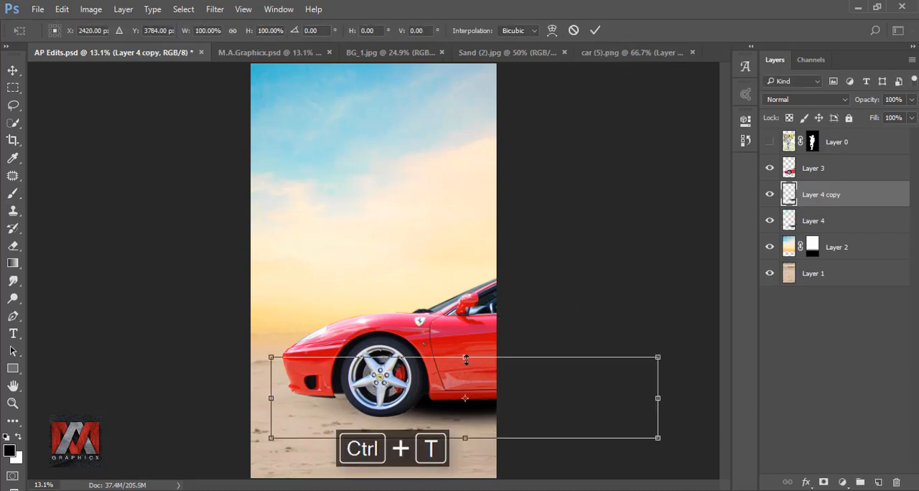
{"action": "left_click_drag", "start_coordinate": [465, 355], "coordinate": [392, 391]}
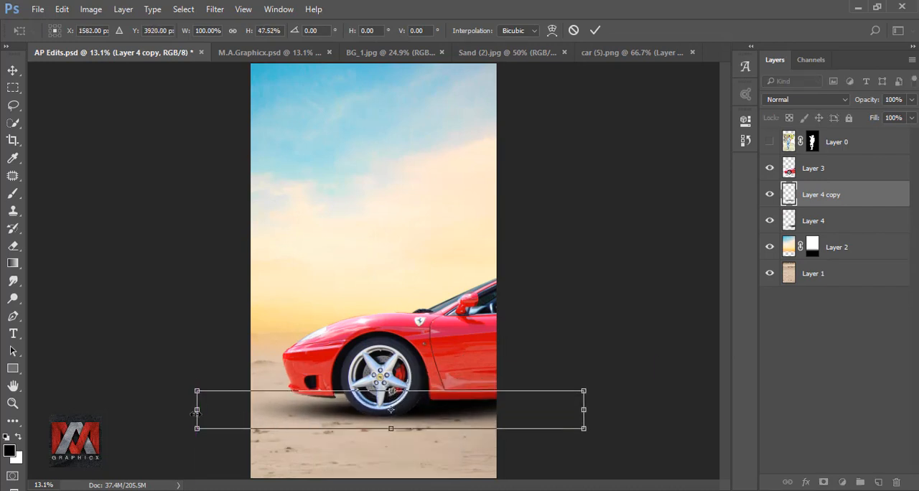
{"action": "left_click_drag", "start_coordinate": [196, 410], "coordinate": [294, 410]}
{"action": "left_click_drag", "start_coordinate": [517, 413], "coordinate": [443, 411]}
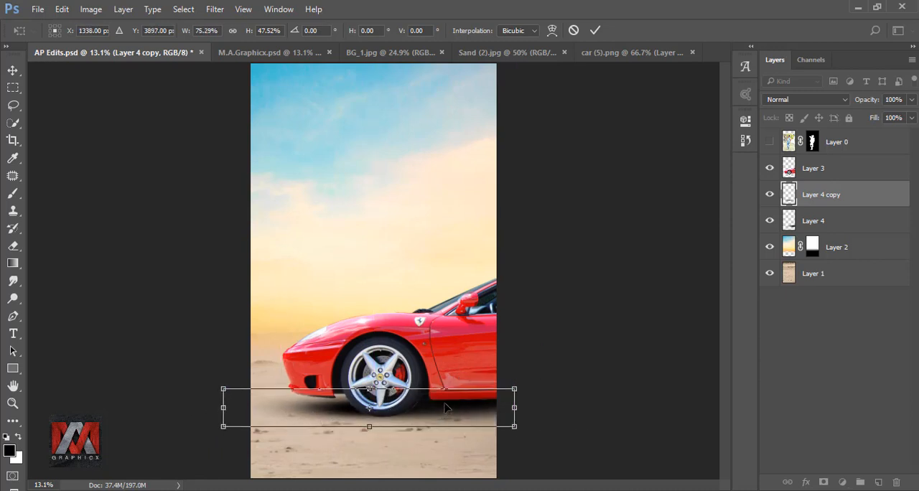
{"action": "left_click", "coordinate": [595, 31]}
Add a new layer above the shadow copy and paint one soft black brush spot on it.
{"action": "key", "text": "b"}
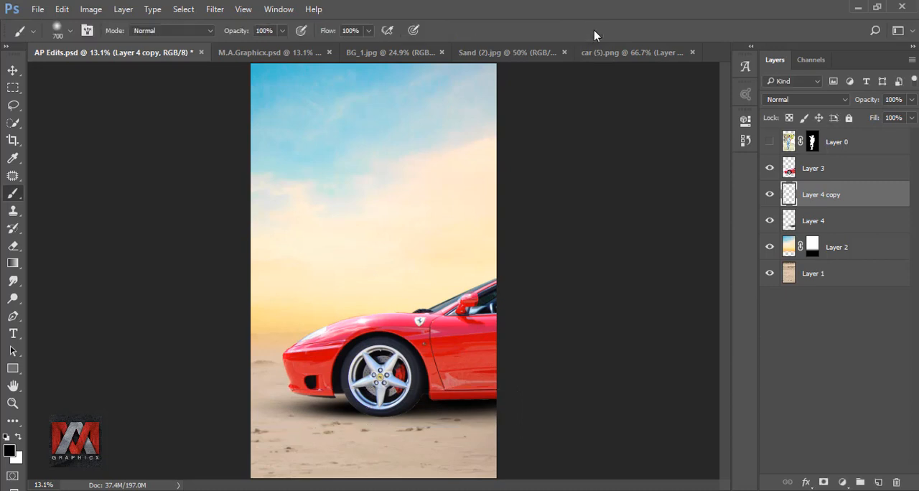
{"action": "left_click", "coordinate": [876, 481]}
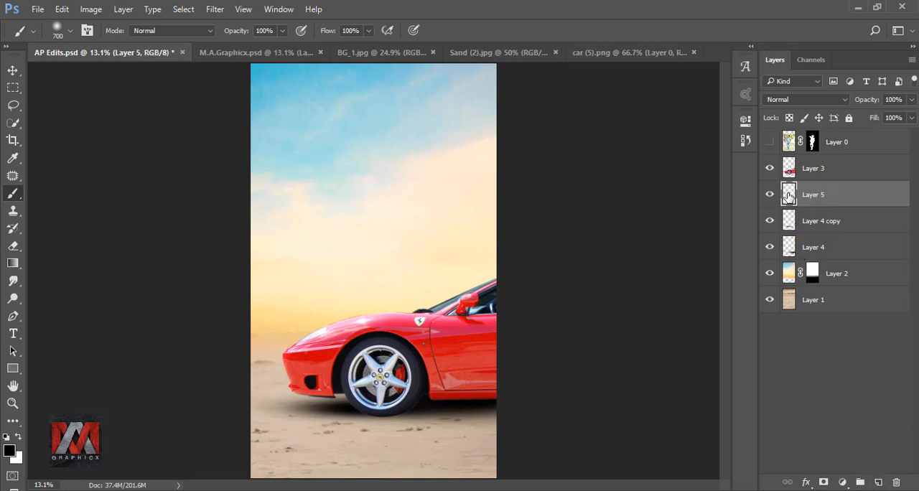
{"action": "left_click", "coordinate": [389, 174]}
Transform the new black spot into a thin shadow directly beneath the front wheel, at 161.51% width and 19.21% height.
{"action": "key", "text": "ctrl+t"}
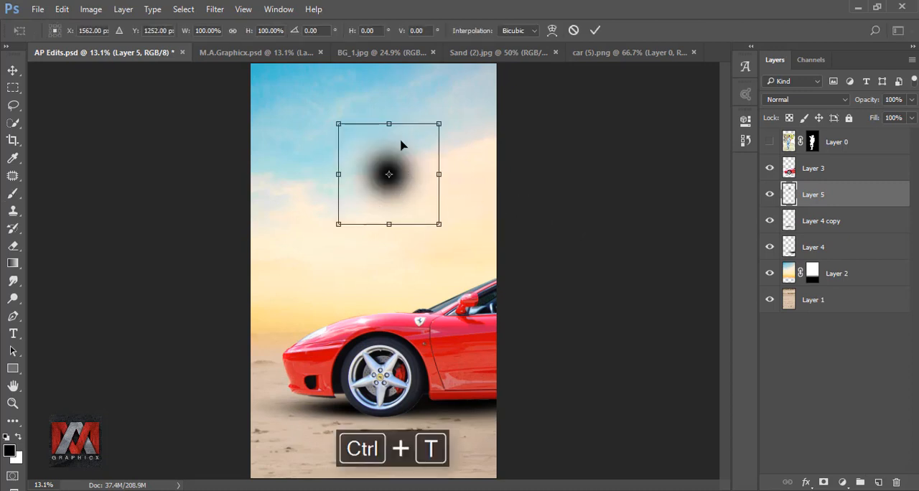
{"action": "mouse_move", "coordinate": [388, 123]}
{"action": "left_mouse_down"}
{"action": "mouse_move", "coordinate": [388, 199]}
{"action": "mouse_move", "coordinate": [406, 206]}
{"action": "mouse_move", "coordinate": [395, 250]}
{"action": "mouse_move", "coordinate": [396, 407]}
{"action": "mouse_move", "coordinate": [424, 381]}
{"action": "left_mouse_up"}
{"action": "scroll", "coordinate": [406, 456], "scroll_direction": "up", "scroll_amount": 2}
{"action": "scroll", "coordinate": [406, 456], "scroll_direction": "up", "scroll_amount": 3}
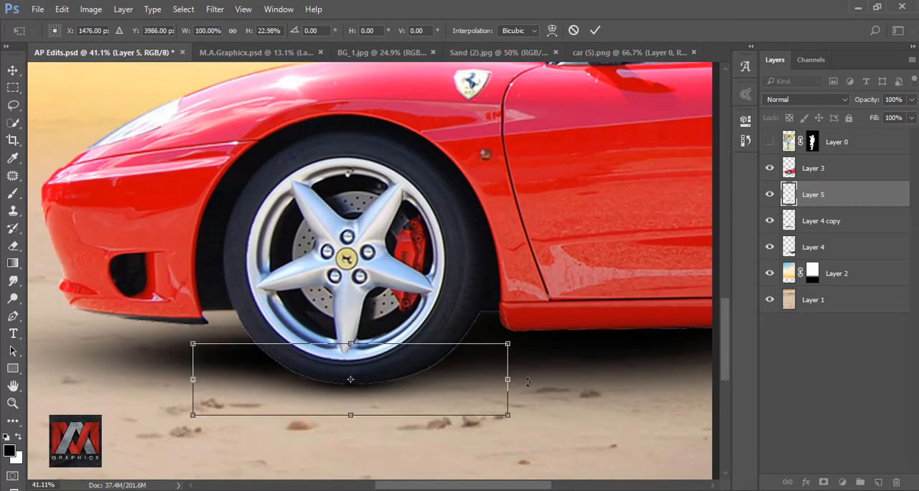
{"action": "left_click_drag", "start_coordinate": [544, 386], "coordinate": [597, 383]}
{"action": "left_click_drag", "start_coordinate": [481, 378], "coordinate": [457, 377]}
{"action": "left_click_drag", "start_coordinate": [363, 343], "coordinate": [363, 355]}
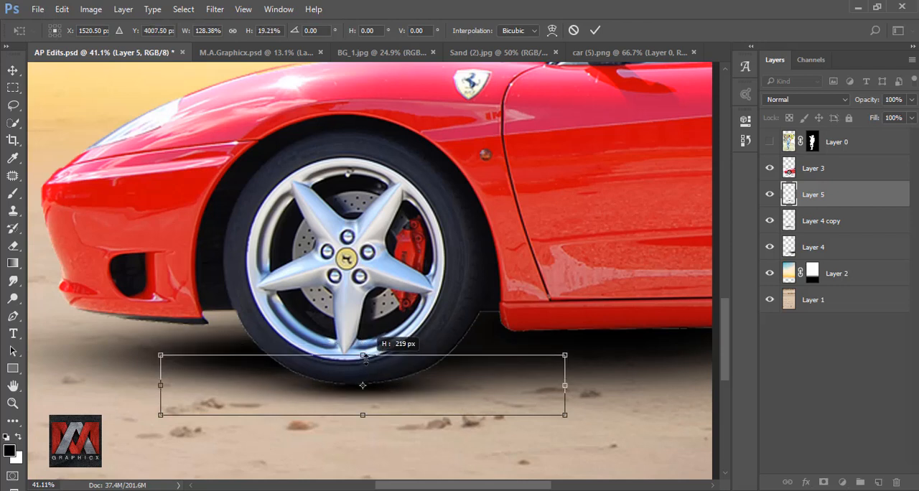
{"action": "left_click_drag", "start_coordinate": [405, 392], "coordinate": [396, 393]}
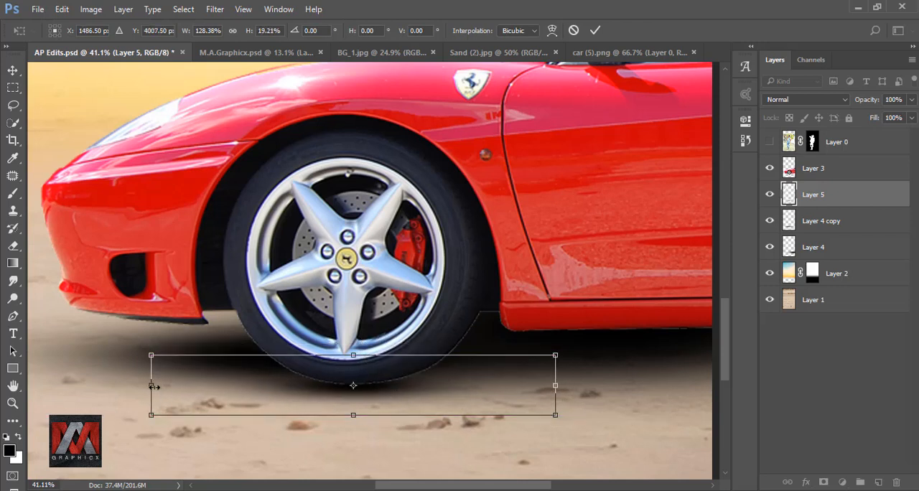
{"action": "left_click_drag", "start_coordinate": [151, 386], "coordinate": [45, 386]}
{"action": "left_click_drag", "start_coordinate": [370, 390], "coordinate": [430, 389]}
{"action": "left_click_drag", "start_coordinate": [483, 409], "coordinate": [480, 405]}
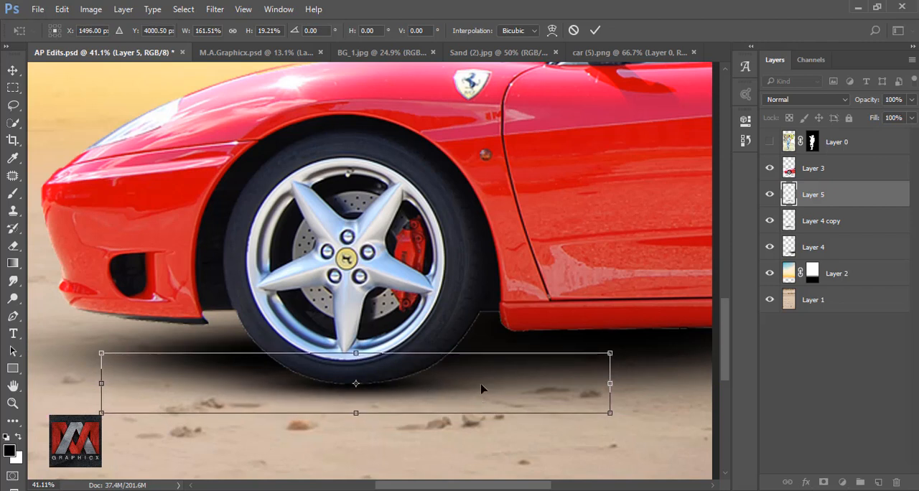
{"action": "left_click", "coordinate": [594, 30]}
Try a duplicate of the thin wheel shadow stretched to 140.74% height, and delete the copy.
{"action": "key", "text": "ctrl+j"}
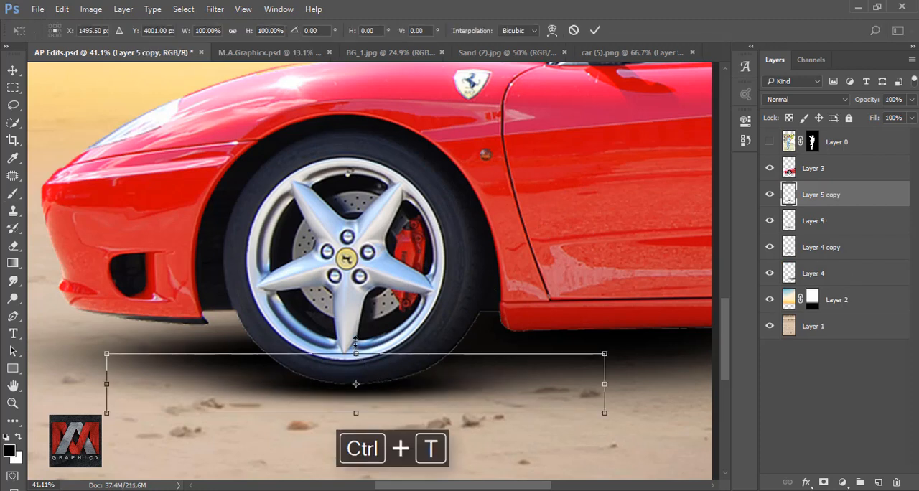
{"action": "left_click_drag", "start_coordinate": [355, 343], "coordinate": [356, 325]}
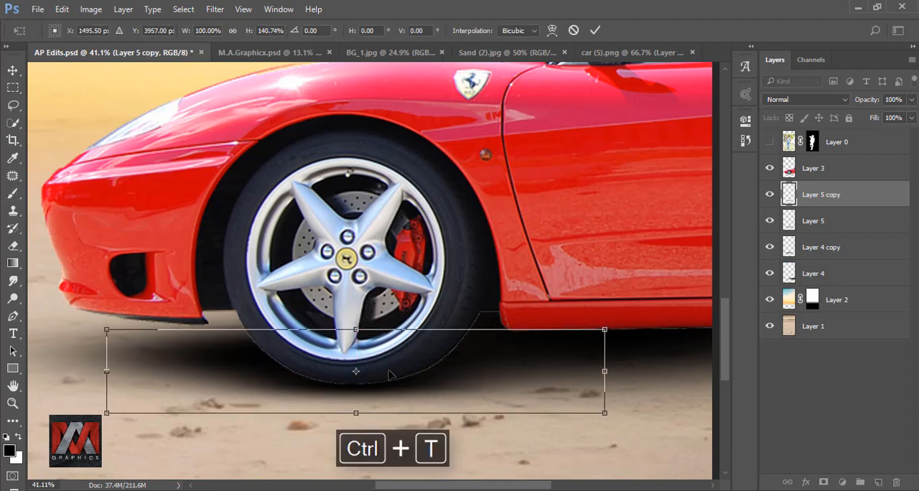
{"action": "left_click", "coordinate": [595, 30]}
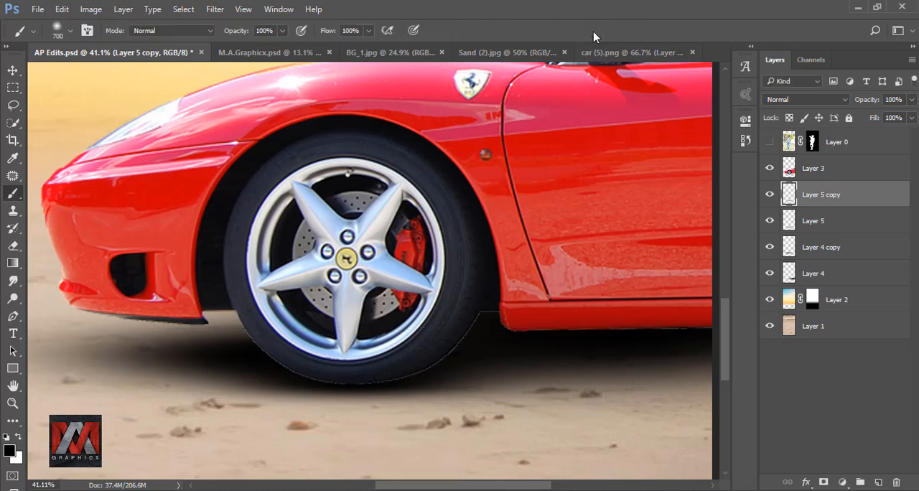
{"action": "key", "text": "ctrl+0"}
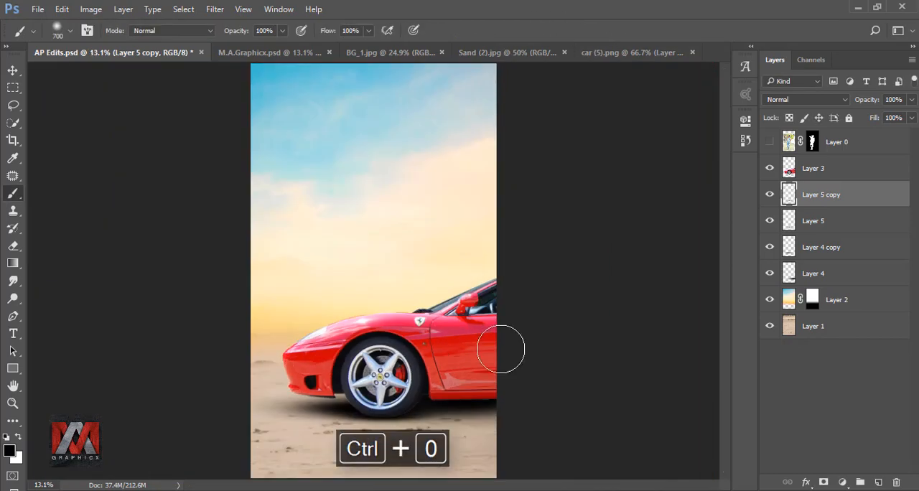
{"action": "left_click", "coordinate": [770, 194]}
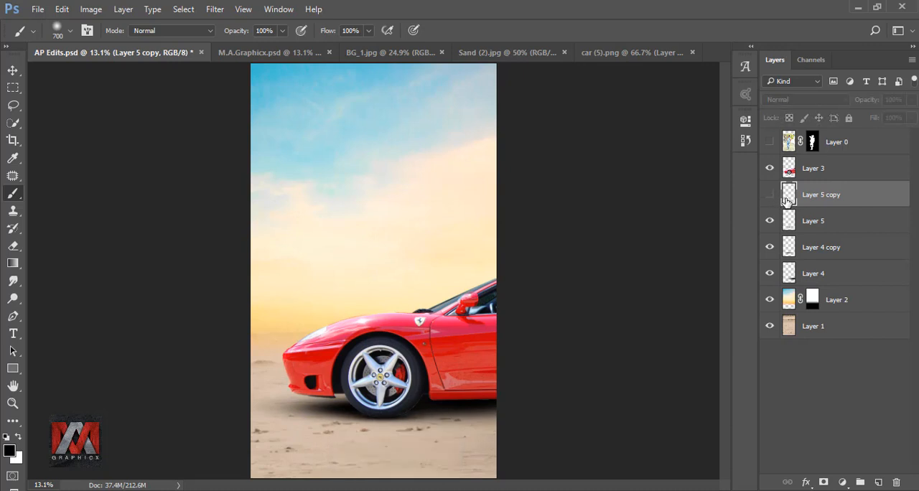
{"action": "left_click_drag", "start_coordinate": [788, 195], "coordinate": [895, 480]}
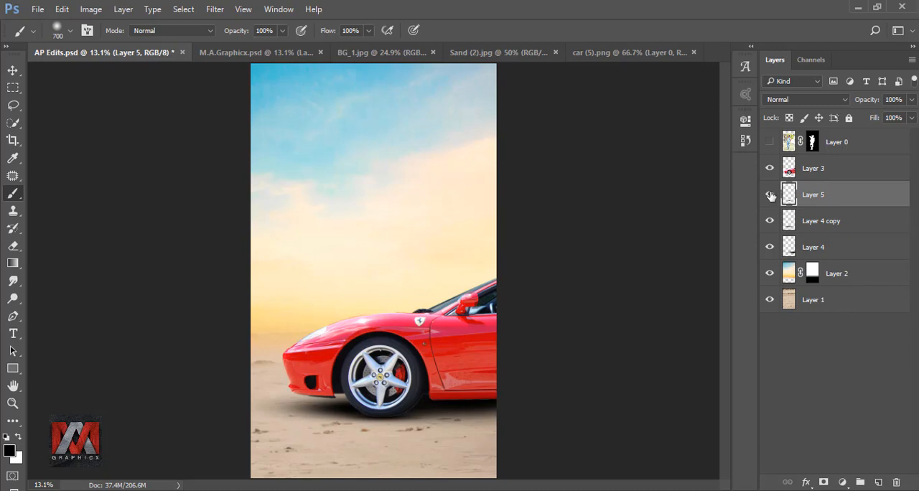
Compare the image with and without the thin wheel shadow and the car shadow copy.
{"action": "left_click", "coordinate": [770, 194]}
{"action": "left_click", "coordinate": [770, 194]}
{"action": "left_click", "coordinate": [789, 221]}
{"action": "left_click", "coordinate": [768, 222]}
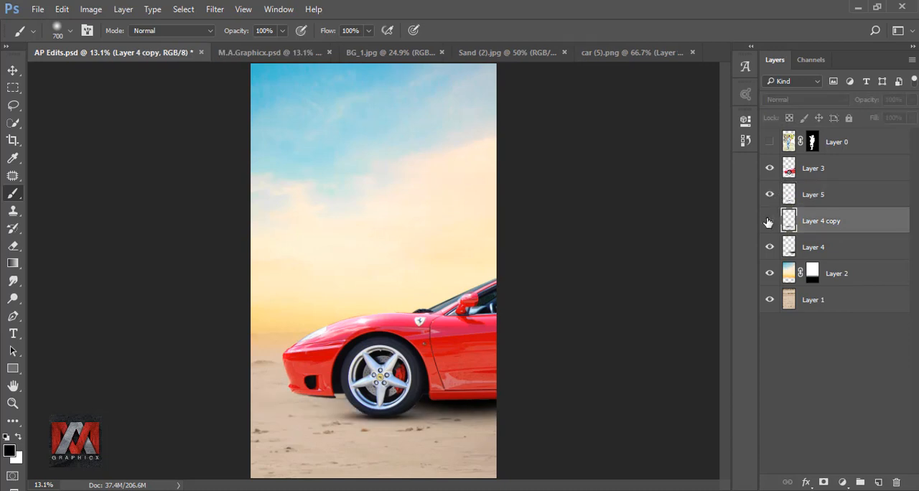
{"action": "left_click", "coordinate": [768, 222]}
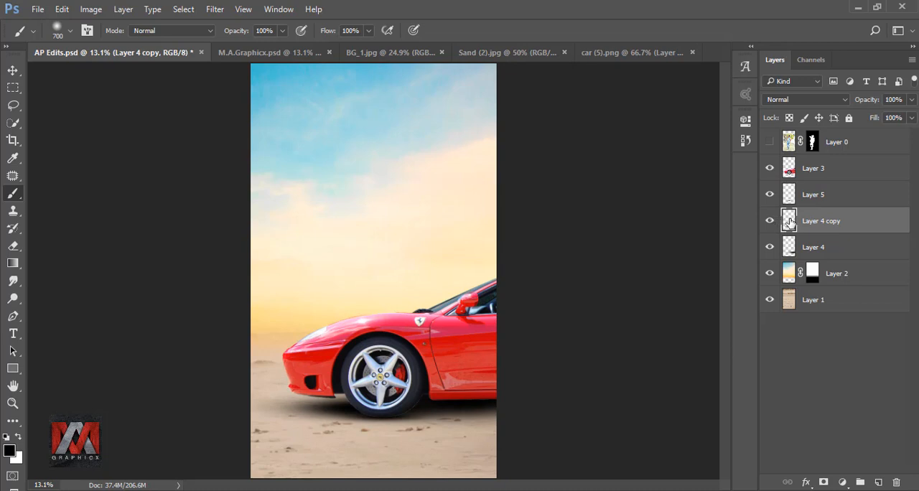
Set the Eraser to 38% opacity and 1200 px, and compare the image with and without the car shadow copy.
{"action": "left_click", "coordinate": [14, 247]}
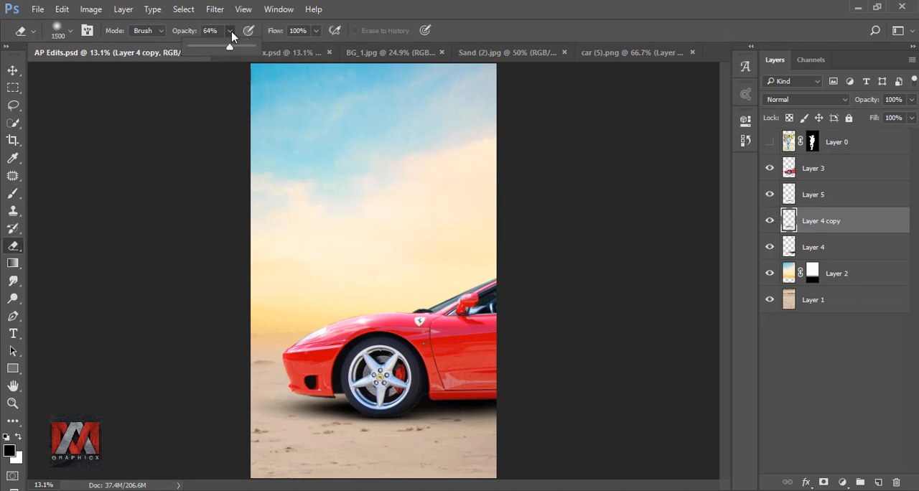
{"action": "left_click", "coordinate": [175, 387]}
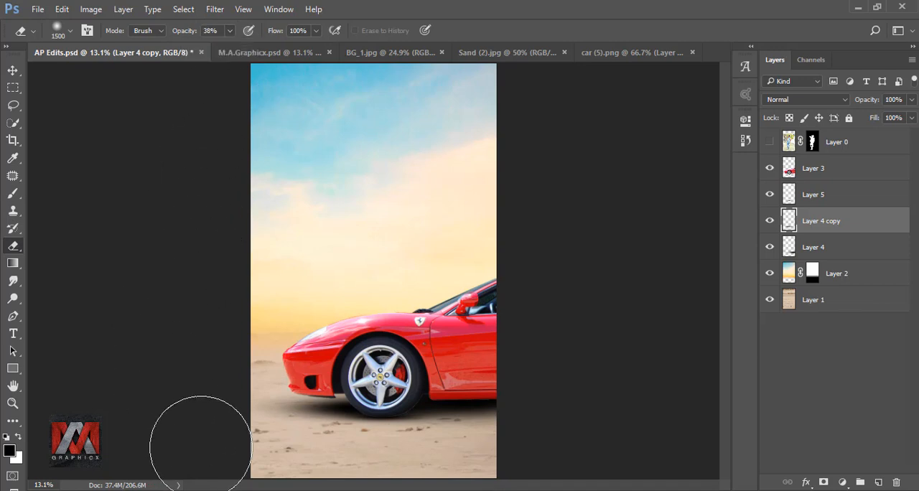
{"action": "key", "text": "bracketleft"}
{"action": "key", "text": "bracketleft"}
{"action": "key", "text": "bracketleft"}
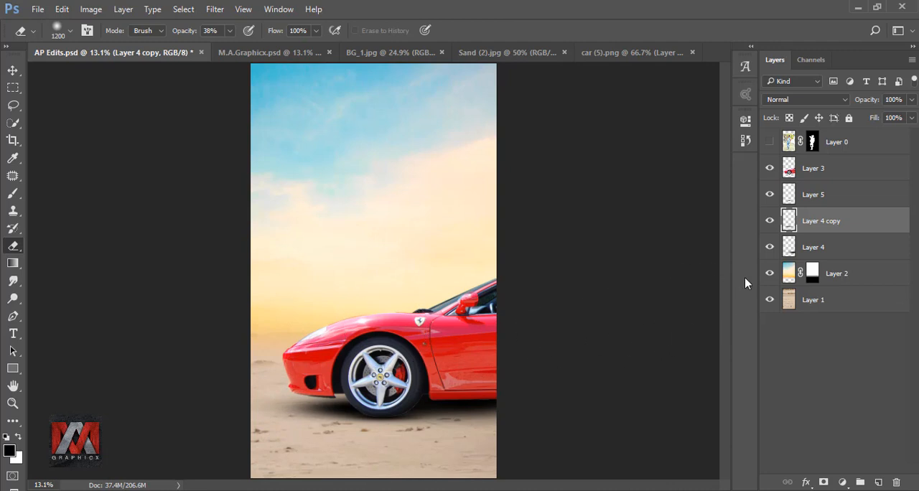
{"action": "left_click", "coordinate": [768, 222]}
{"action": "left_click", "coordinate": [769, 222]}
Add a linear black-to-transparent gradient fill at 90° above the car layer and clip it to the car.
{"action": "left_click", "coordinate": [787, 170]}
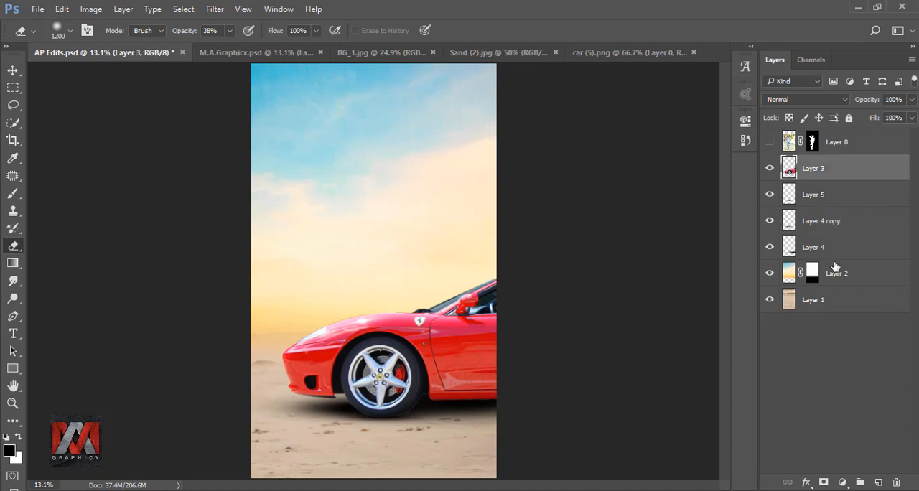
{"action": "left_click", "coordinate": [842, 484]}
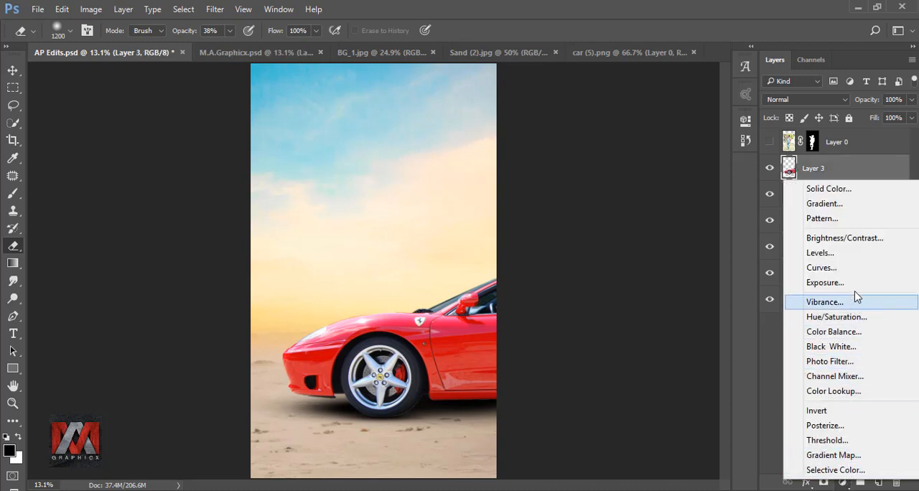
{"action": "left_click", "coordinate": [845, 205]}
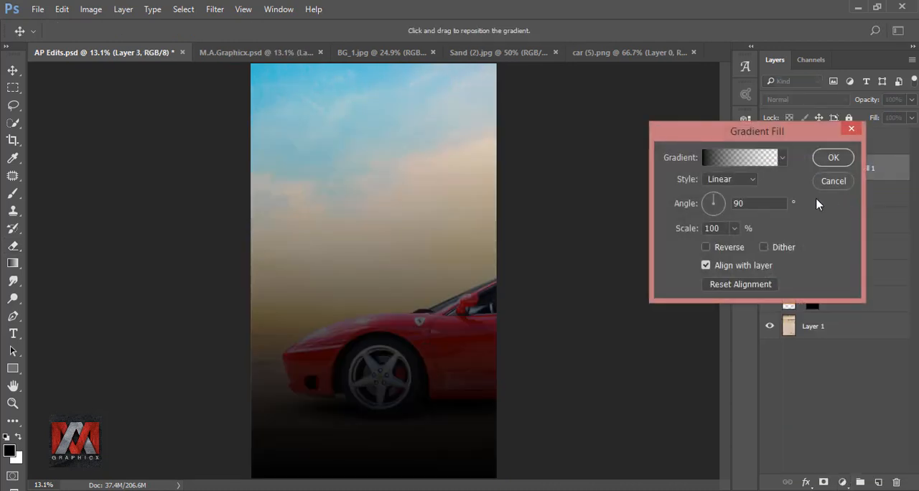
{"action": "left_click", "coordinate": [832, 157]}
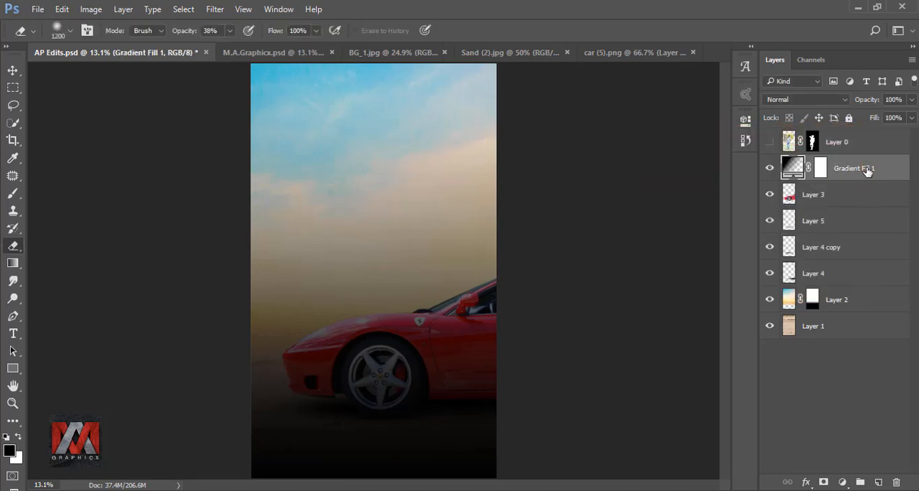
{"action": "right_click", "coordinate": [867, 172]}
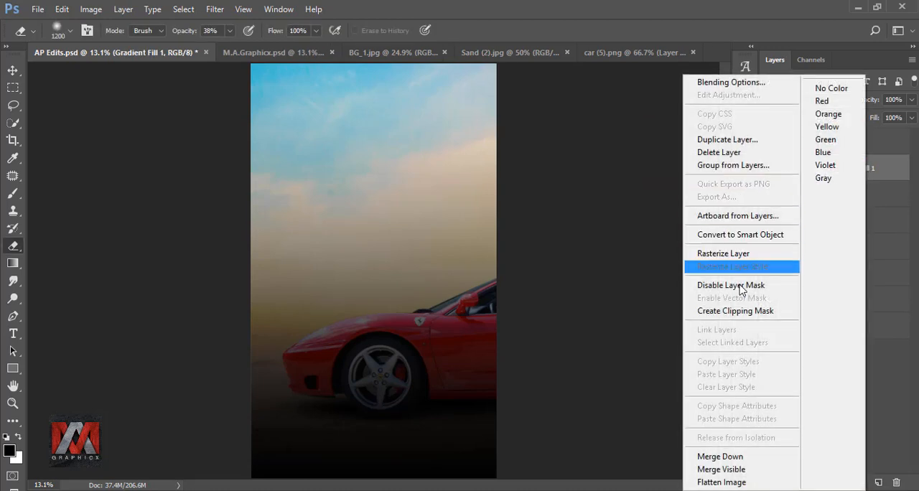
{"action": "left_click", "coordinate": [740, 315]}
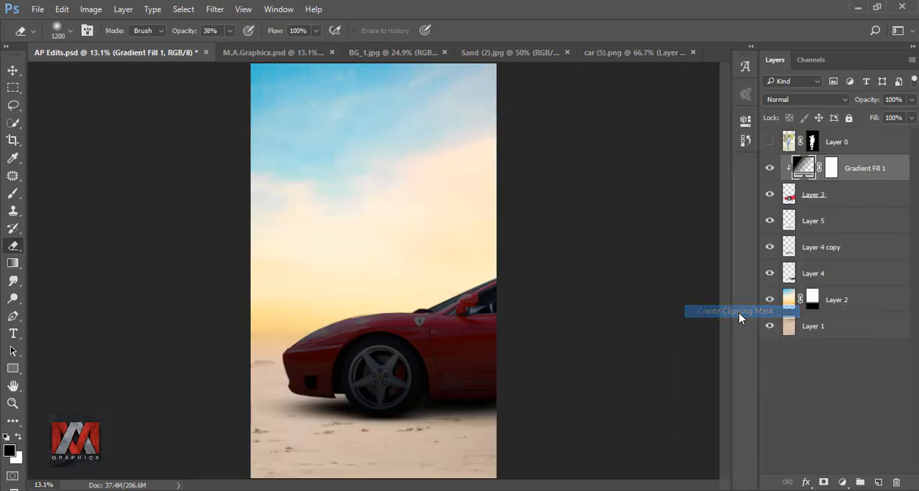
Reposition the clipped gradient downward so it mainly darkens the lower car, and compare the car with and without it.
{"action": "double_click", "coordinate": [802, 170]}
{"action": "left_click_drag", "start_coordinate": [437, 256], "coordinate": [454, 295]}
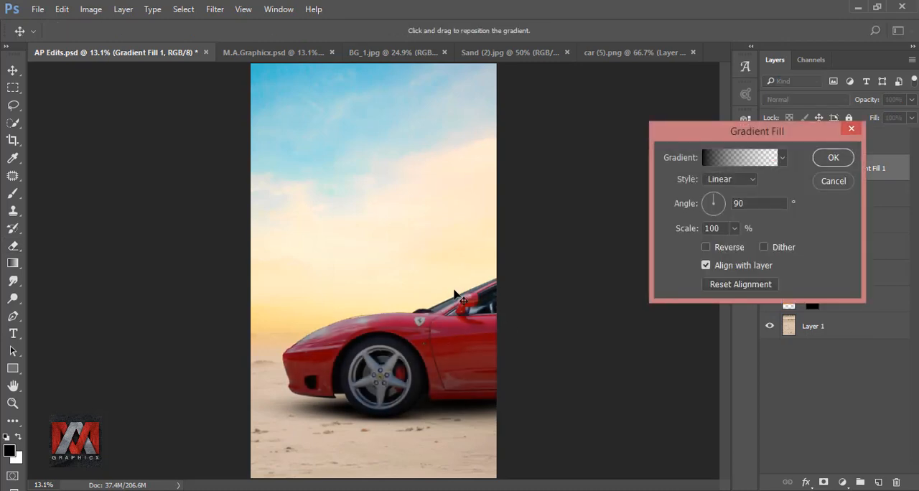
{"action": "left_click_drag", "start_coordinate": [465, 244], "coordinate": [468, 263]}
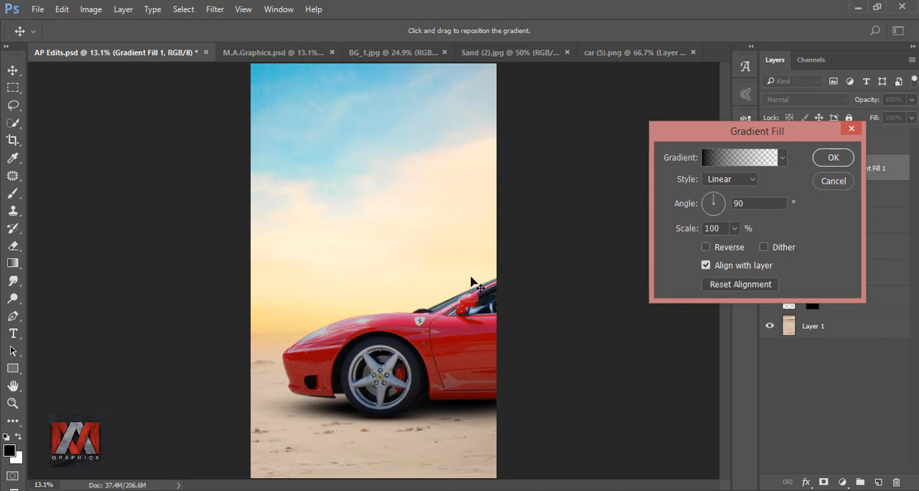
{"action": "left_click", "coordinate": [834, 159]}
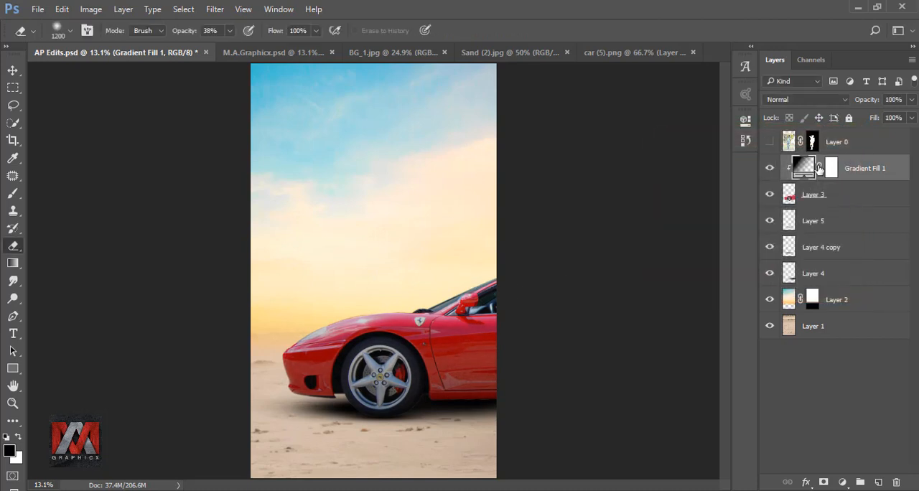
{"action": "left_click", "coordinate": [768, 168]}
{"action": "left_click", "coordinate": [770, 169]}
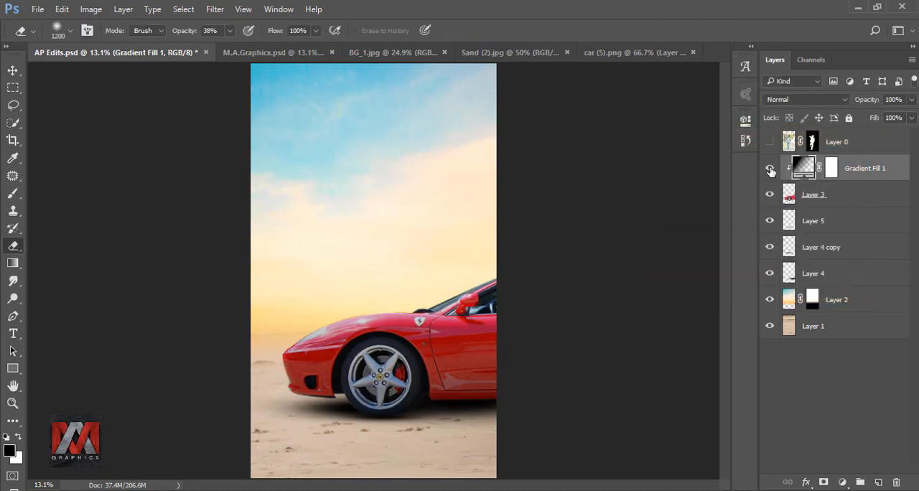
Mask the gradient along the car's upper body from windshield to nose with a soft black 700 px brush at 100% opacity.
{"action": "left_click", "coordinate": [831, 169]}
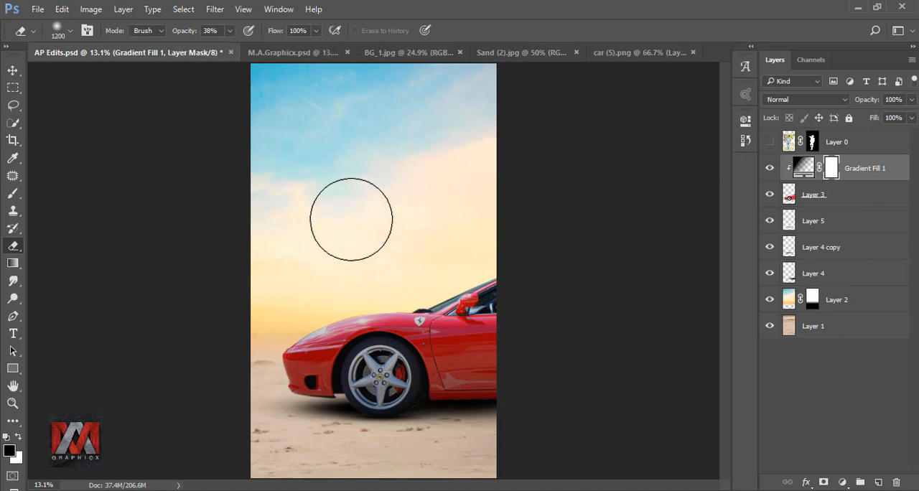
{"action": "left_click", "coordinate": [12, 194]}
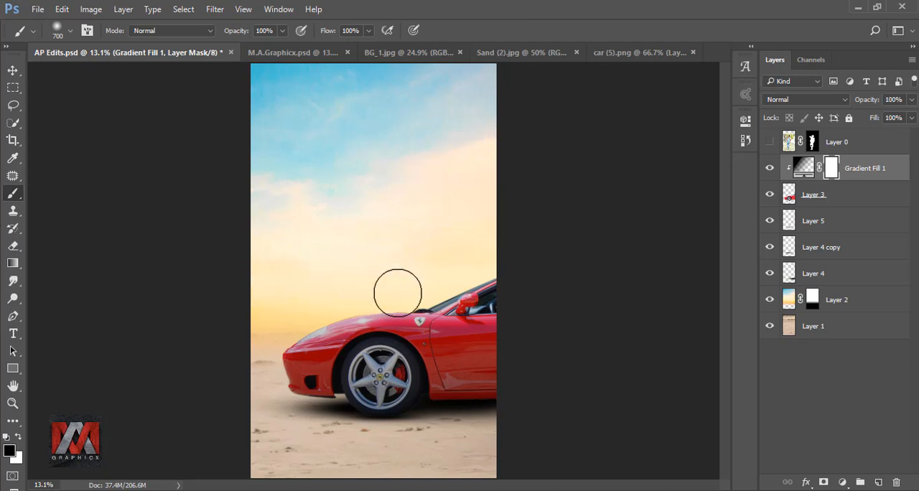
{"action": "mouse_move", "coordinate": [467, 280]}
{"action": "left_mouse_down"}
{"action": "mouse_move", "coordinate": [404, 280]}
{"action": "mouse_move", "coordinate": [424, 277]}
{"action": "mouse_move", "coordinate": [287, 313]}
{"action": "mouse_move", "coordinate": [259, 371]}
{"action": "mouse_move", "coordinate": [262, 419]}
{"action": "mouse_move", "coordinate": [274, 421]}
{"action": "mouse_move", "coordinate": [256, 381]}
{"action": "left_mouse_up"}
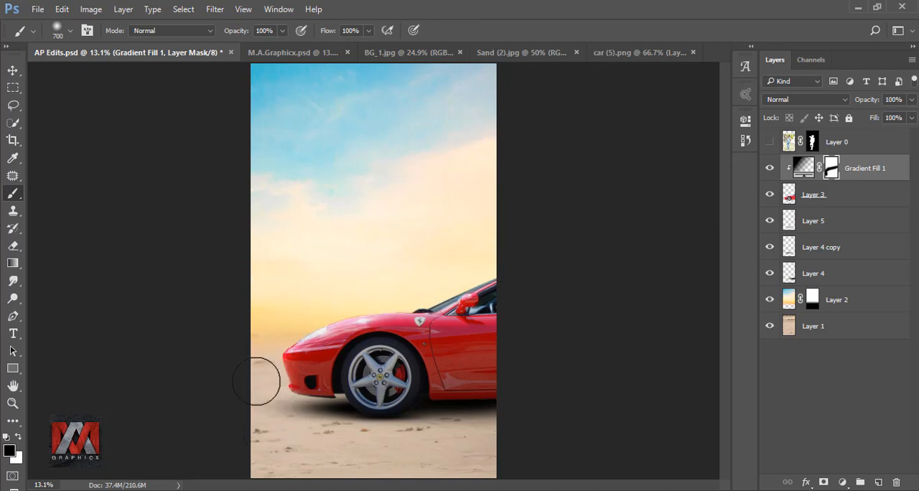
Soften the gradient mask over the hood and front end at 61% brush opacity, enlarging the brush to 1200 px, and compare the result.
{"action": "left_click", "coordinate": [282, 30]}
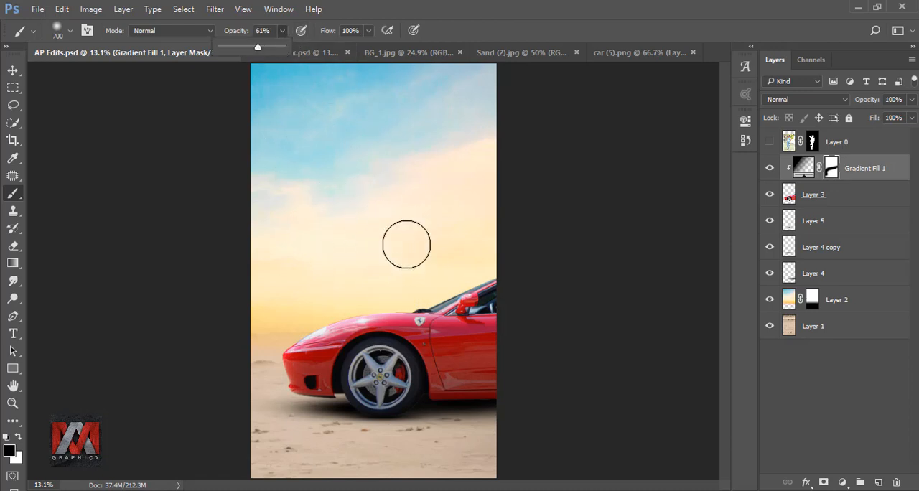
{"action": "left_click", "coordinate": [430, 252]}
{"action": "mouse_move", "coordinate": [407, 306]}
{"action": "left_mouse_down"}
{"action": "mouse_move", "coordinate": [222, 374]}
{"action": "mouse_move", "coordinate": [330, 330]}
{"action": "mouse_move", "coordinate": [207, 389]}
{"action": "mouse_move", "coordinate": [302, 349]}
{"action": "mouse_move", "coordinate": [225, 443]}
{"action": "mouse_move", "coordinate": [296, 388]}
{"action": "mouse_move", "coordinate": [278, 336]}
{"action": "left_mouse_up"}
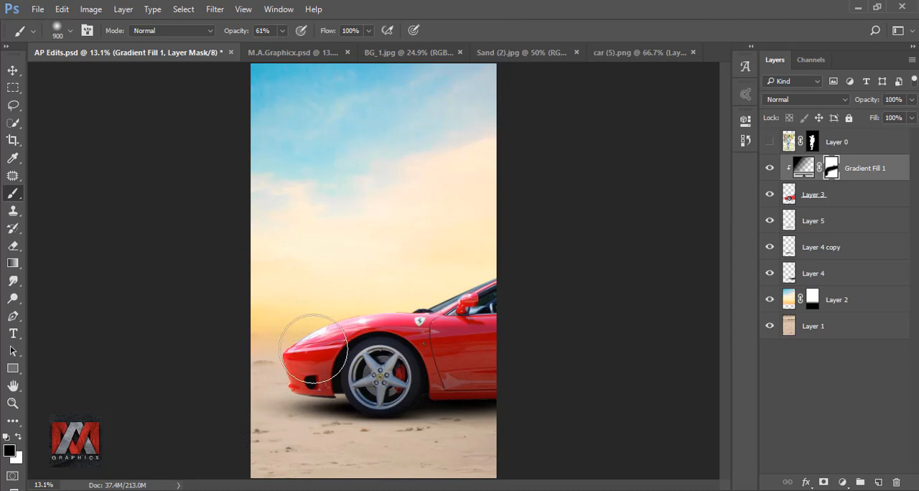
{"action": "key", "text": "bracketright"}
{"action": "key", "text": "bracketright"}
{"action": "key", "text": "bracketright"}
{"action": "key", "text": "bracketright"}
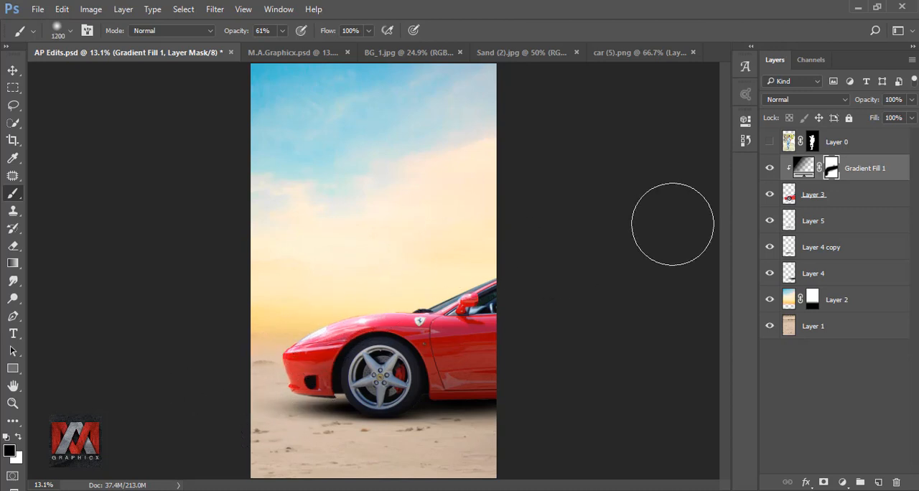
{"action": "left_click", "coordinate": [769, 169]}
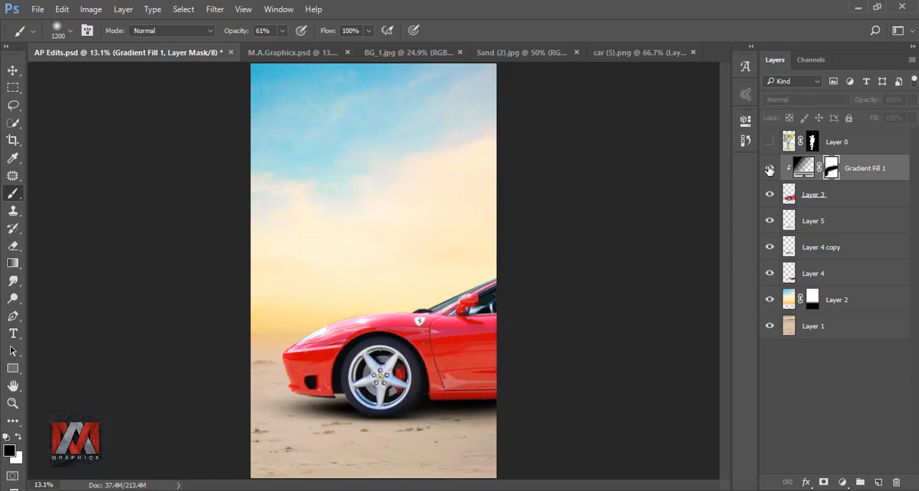
{"action": "left_click", "coordinate": [769, 170]}
Show the man's layer again and duplicate it together with its mask.
{"action": "left_click", "coordinate": [769, 144]}
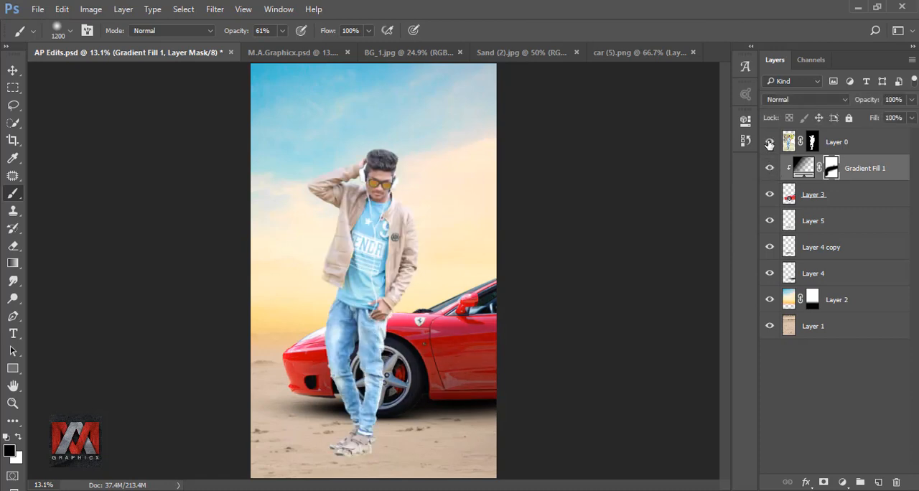
{"action": "left_click", "coordinate": [788, 141]}
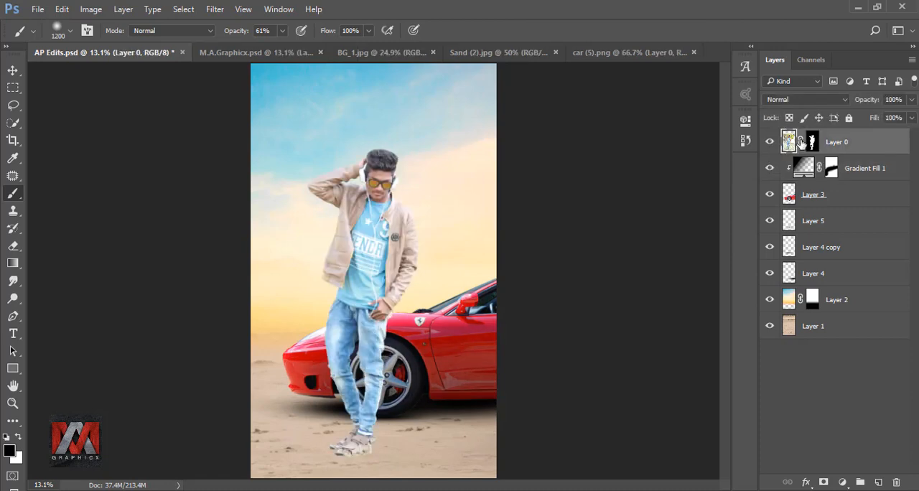
{"action": "key", "text": "ctrl+j"}
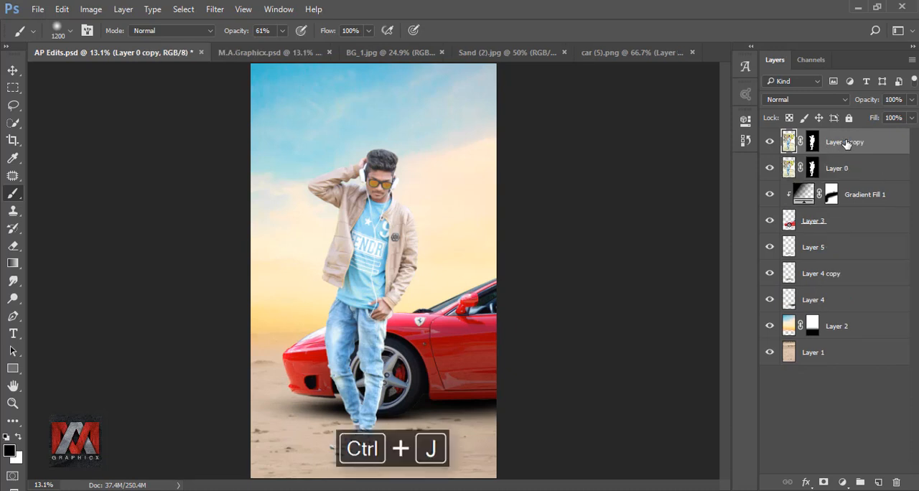
Hide the man's original layer, and bake the duplicate's mask into it by converting it to a smart object and rasterizing it.
{"action": "left_click", "coordinate": [778, 170]}
{"action": "left_click", "coordinate": [769, 169]}
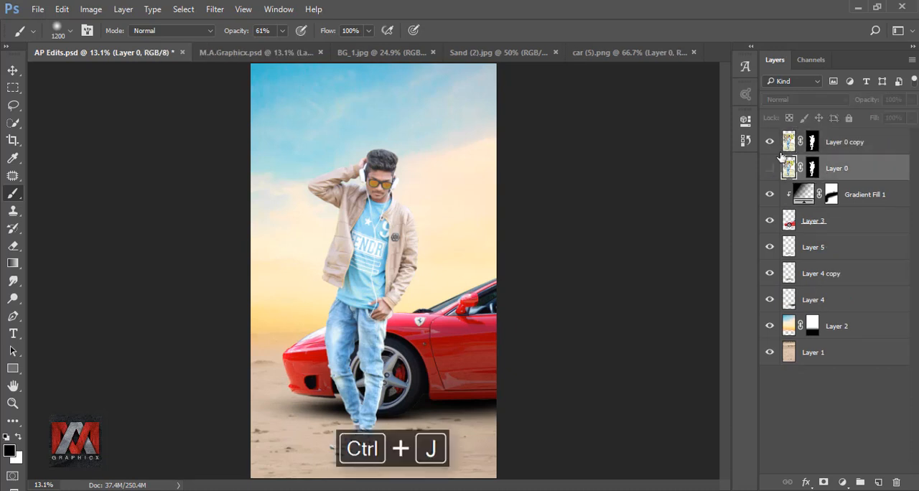
{"action": "left_click", "coordinate": [789, 141]}
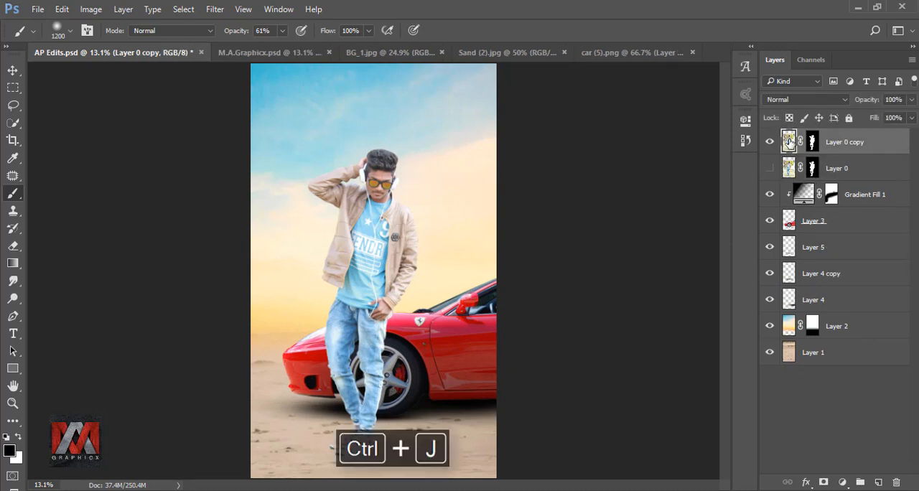
{"action": "right_click", "coordinate": [846, 141]}
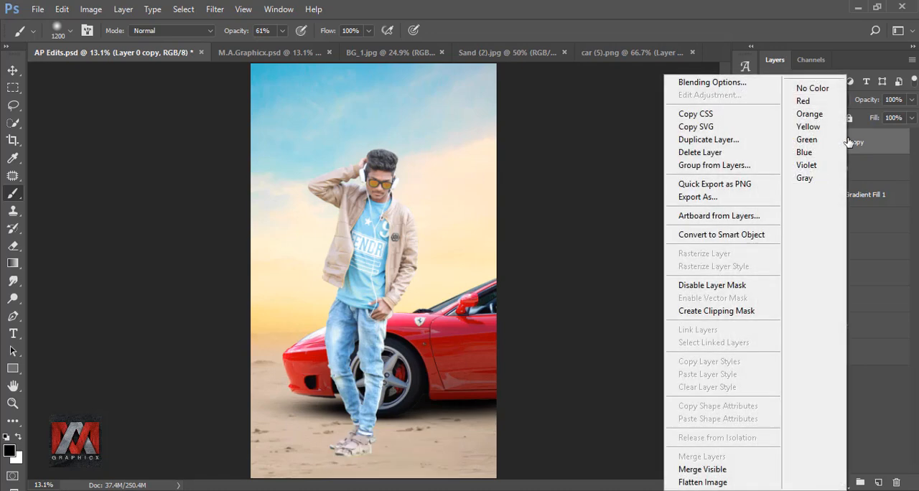
{"action": "left_click", "coordinate": [758, 232]}
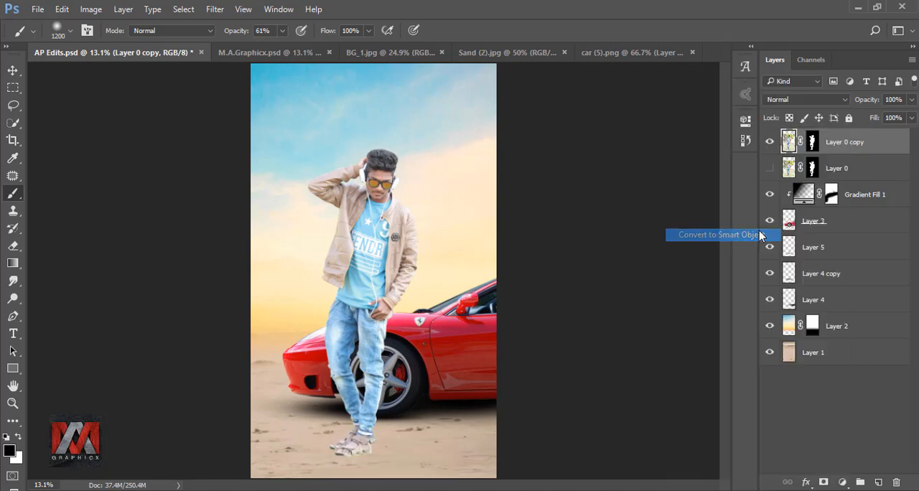
{"action": "right_click", "coordinate": [812, 148]}
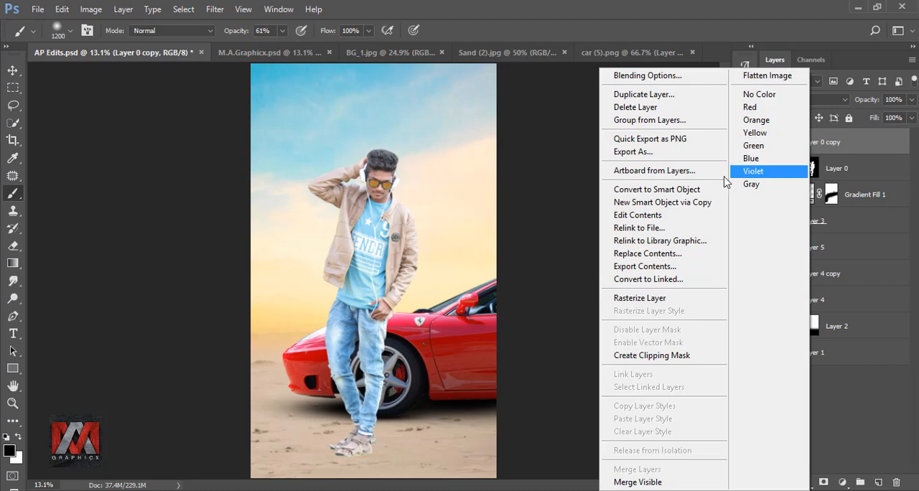
{"action": "left_click", "coordinate": [661, 300]}
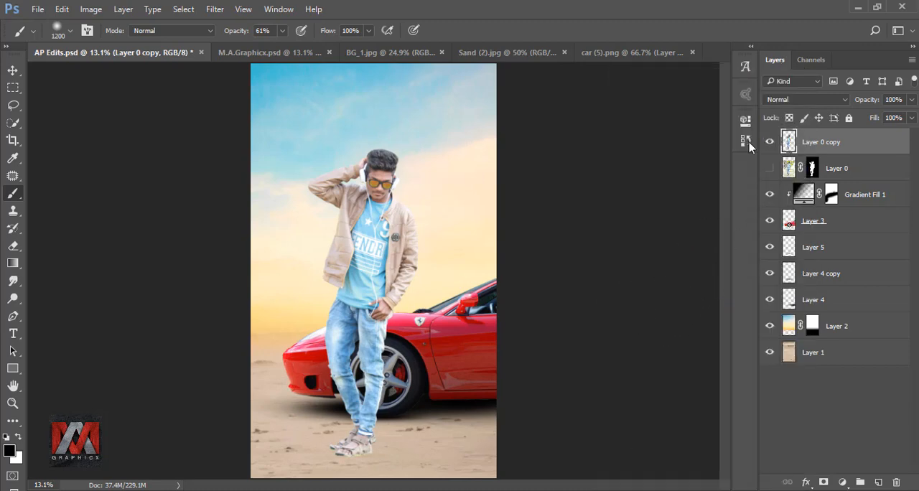
Boost the man copy's colours with Camera Raw Filter, setting HSL saturation to Oranges +100, Aquas +98 and Blues +93.
{"action": "left_click", "coordinate": [215, 9]}
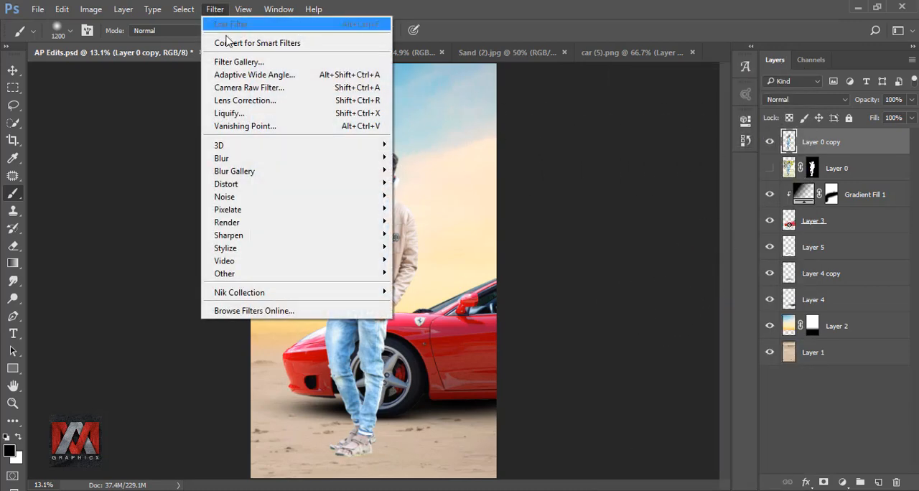
{"action": "left_click", "coordinate": [244, 87]}
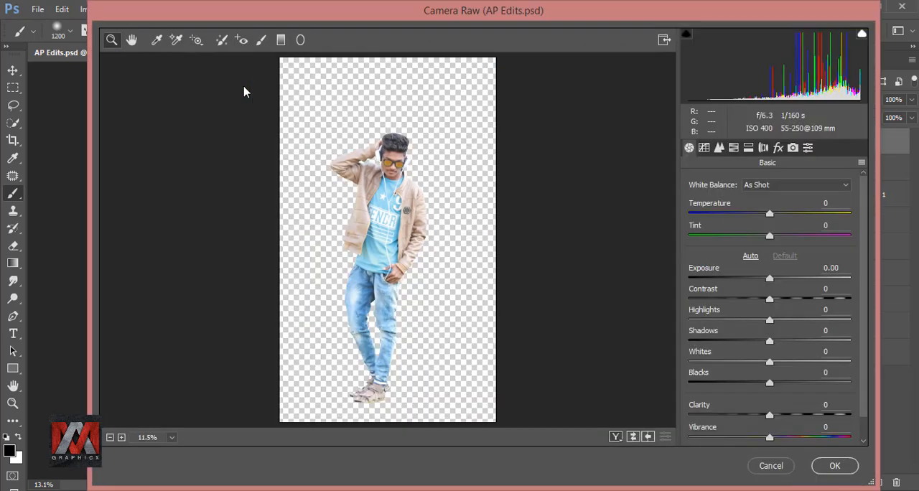
{"action": "left_click", "coordinate": [733, 147]}
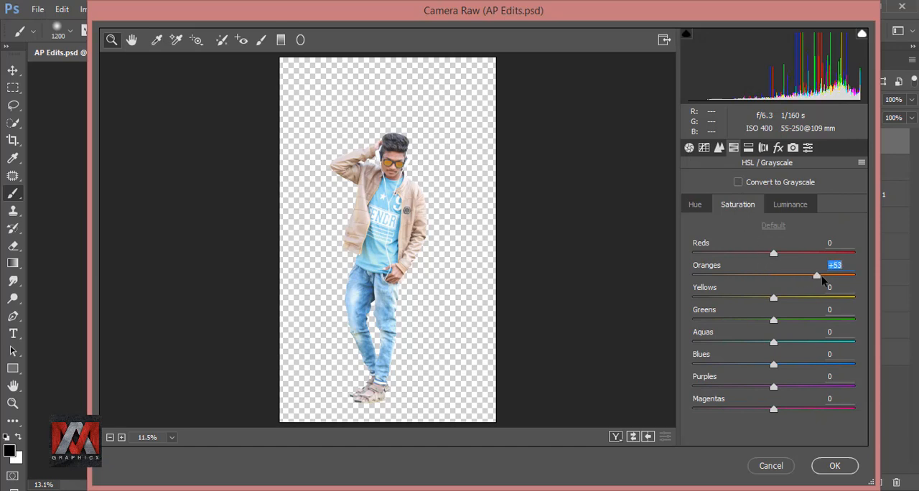
{"action": "left_click_drag", "start_coordinate": [821, 275], "coordinate": [854, 278]}
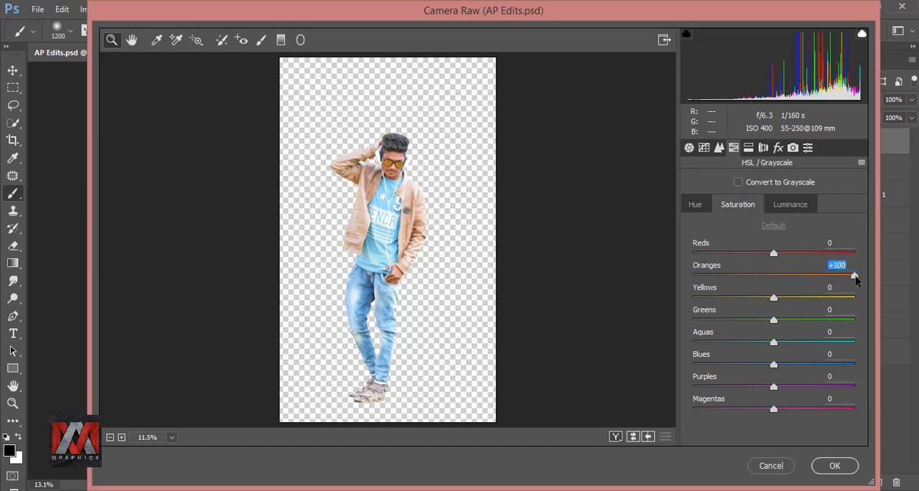
{"action": "left_click_drag", "start_coordinate": [773, 342], "coordinate": [848, 344]}
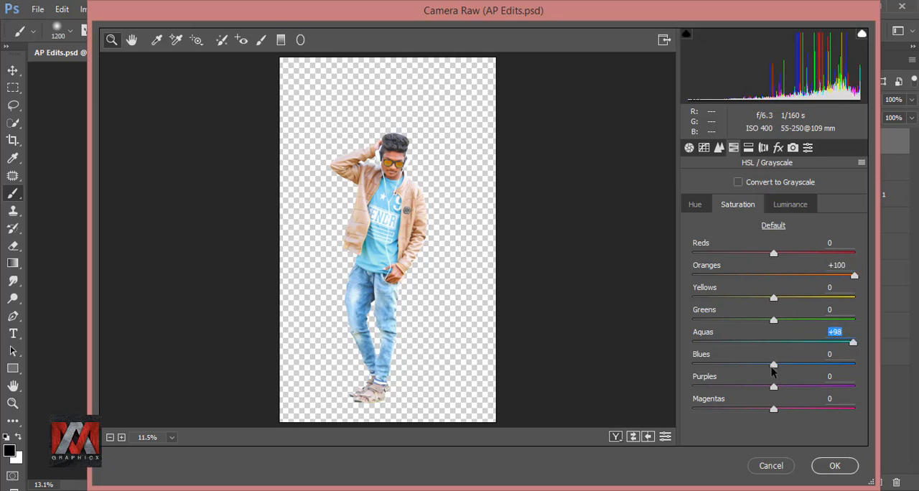
{"action": "left_click_drag", "start_coordinate": [789, 365], "coordinate": [849, 374]}
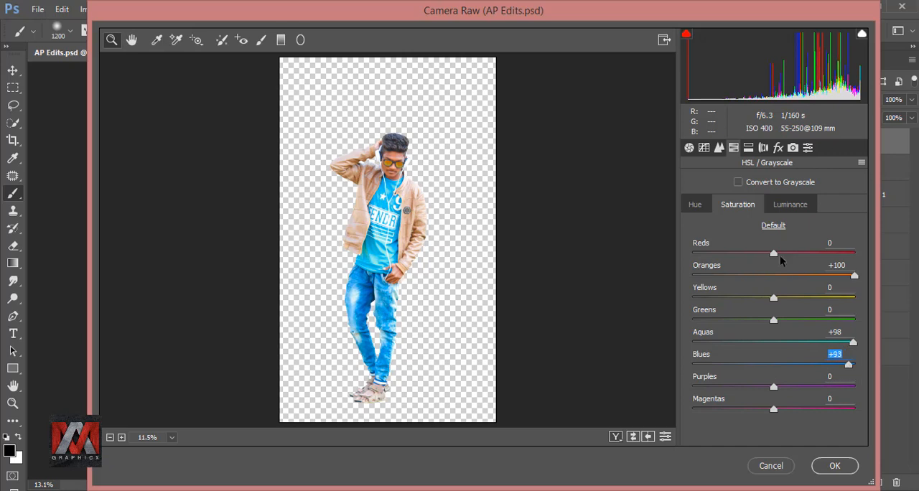
{"action": "left_click_drag", "start_coordinate": [775, 257], "coordinate": [815, 259]}
Set HSL luminance to Oranges -48 and Yellows -24, apply the filter, and compare the copy with the original man layer.
{"action": "left_click", "coordinate": [697, 204]}
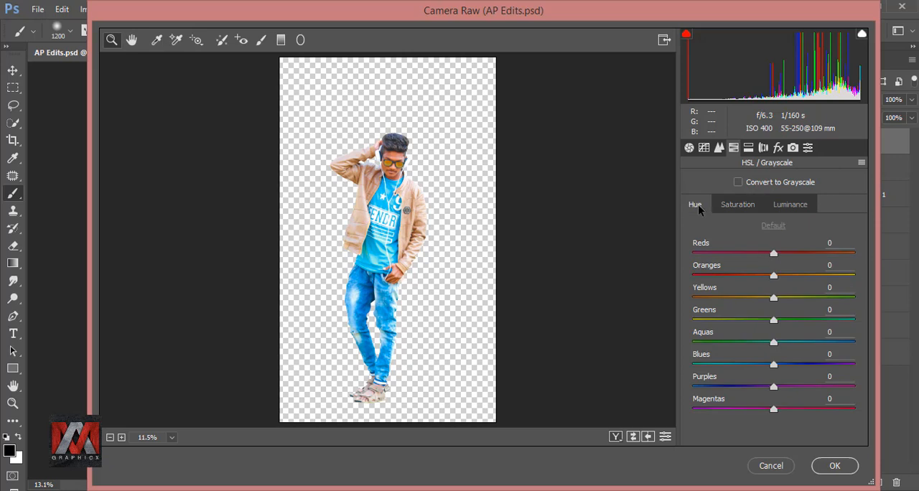
{"action": "left_click", "coordinate": [793, 205]}
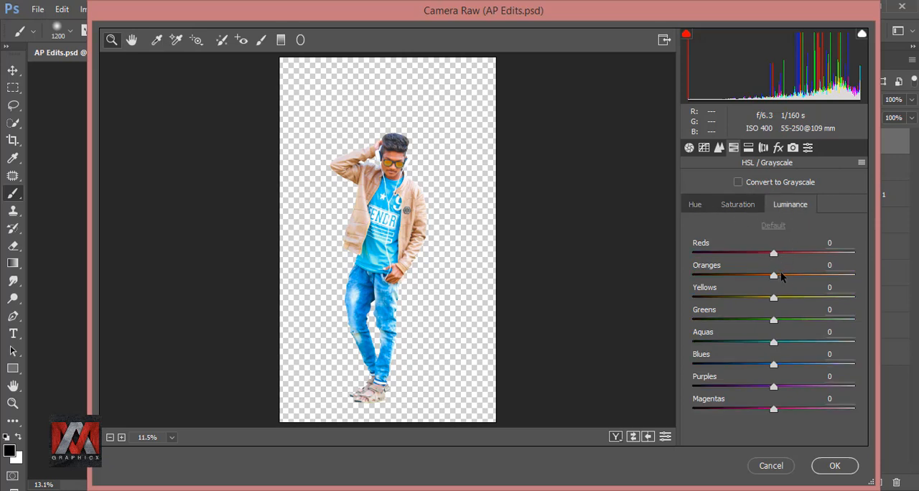
{"action": "left_click_drag", "start_coordinate": [774, 279], "coordinate": [730, 274]}
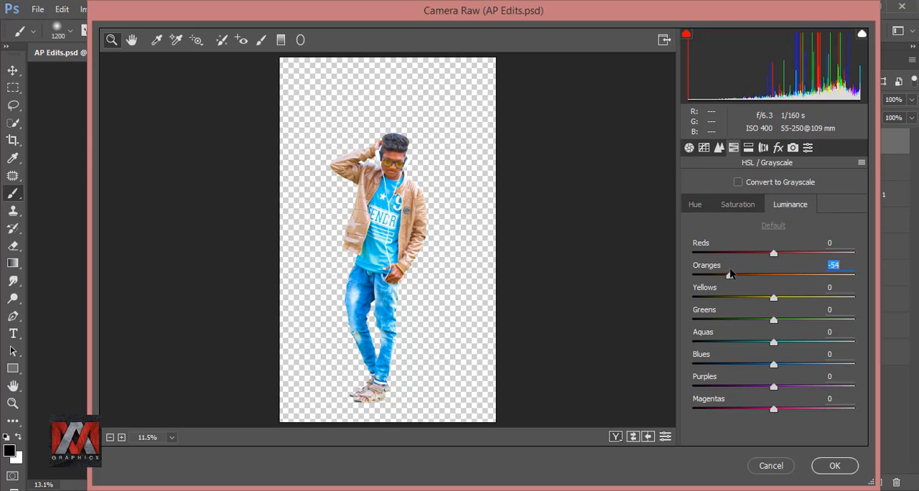
{"action": "left_click_drag", "start_coordinate": [774, 297], "coordinate": [736, 277]}
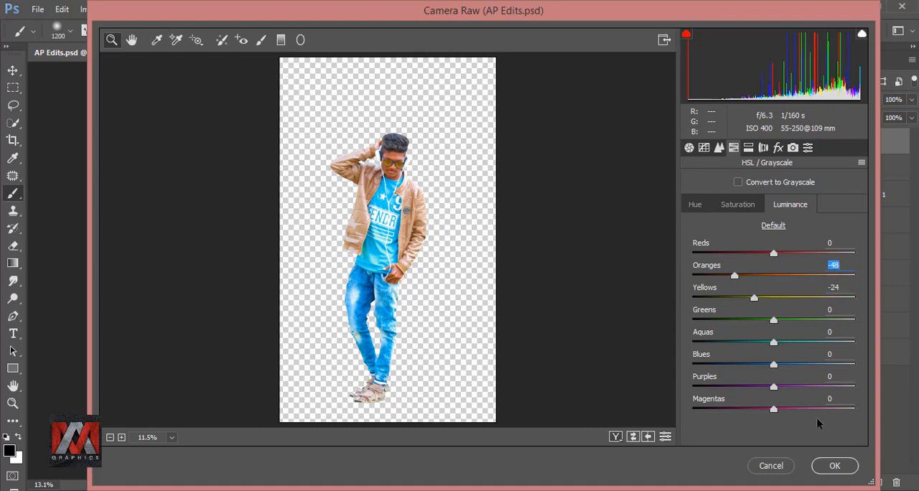
{"action": "left_click", "coordinate": [836, 466]}
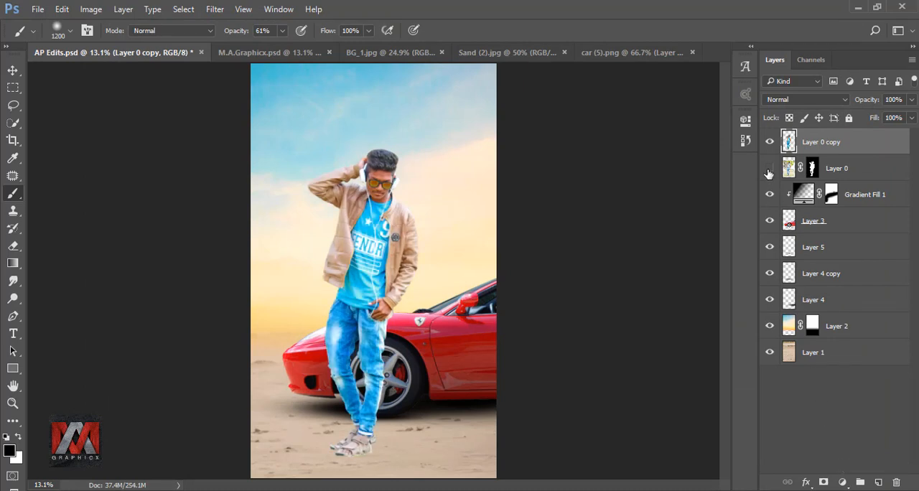
{"action": "left_click", "coordinate": [768, 143]}
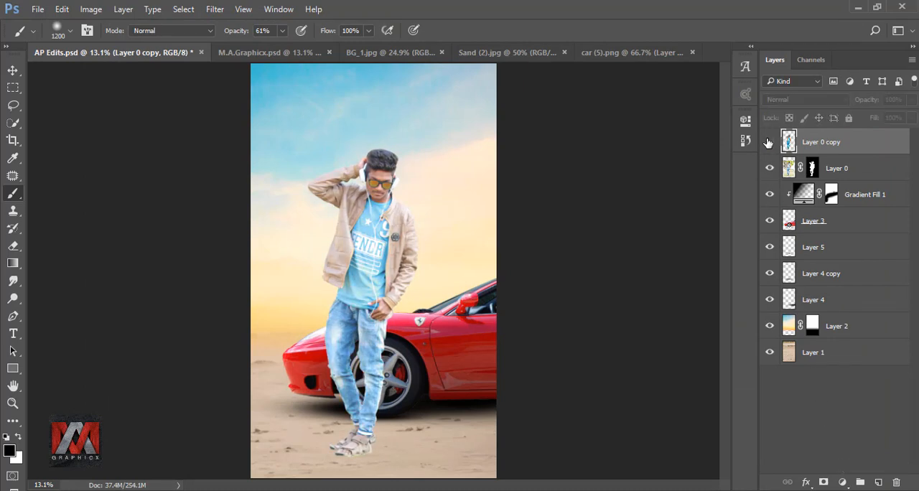
{"action": "left_click", "coordinate": [767, 142]}
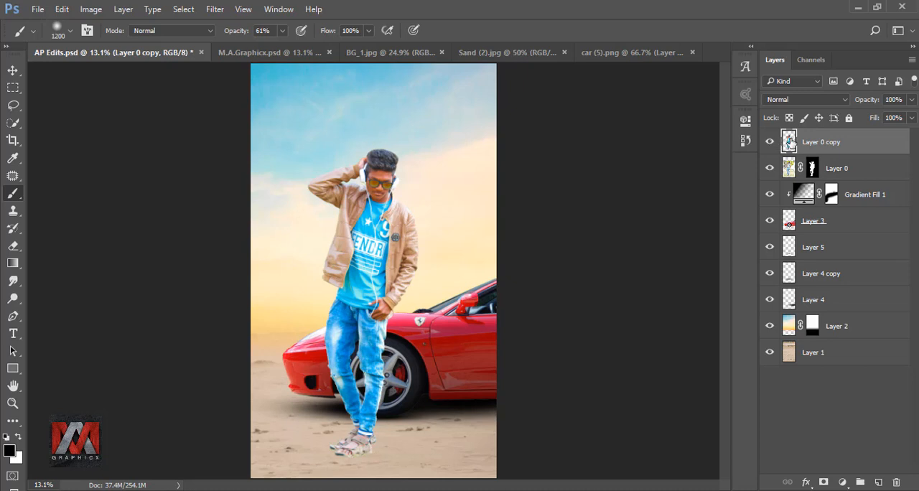
Erase the saturated copy over the man's face with a soft 70 px eraser, raising the eraser opacity from 38% to 100%.
{"action": "left_click", "coordinate": [12, 247]}
{"action": "scroll", "coordinate": [389, 172], "scroll_direction": "up", "scroll_amount": 3}
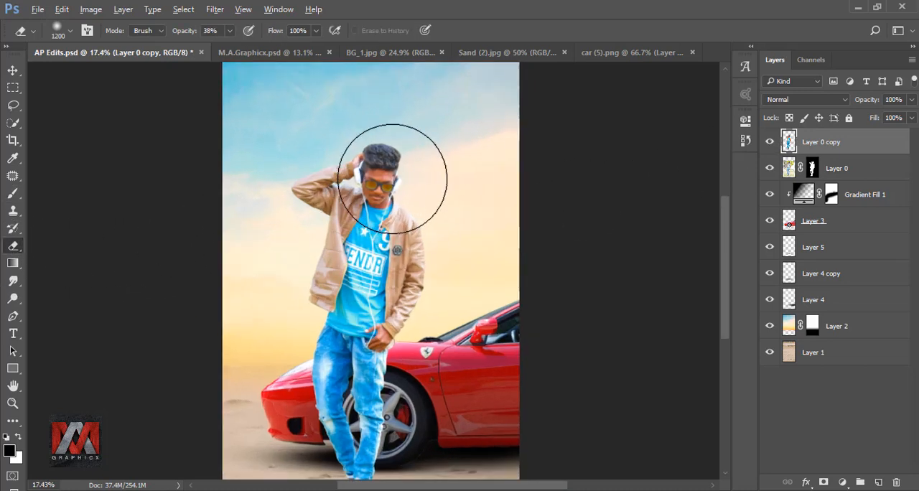
{"action": "scroll", "coordinate": [389, 174], "scroll_direction": "up", "scroll_amount": 6}
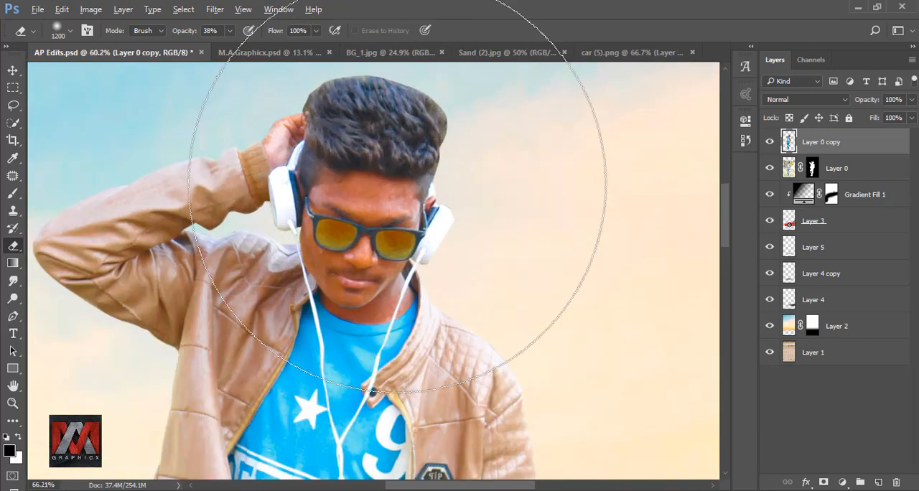
{"action": "key", "text": "bracketleft"}
{"action": "key", "text": "bracketleft"}
{"action": "key", "text": "bracketleft"}
{"action": "key", "text": "bracketleft"}
{"action": "key", "text": "bracketleft"}
{"action": "key", "text": "bracketleft"}
{"action": "key", "text": "bracketleft"}
{"action": "key", "text": "bracketleft"}
{"action": "key", "text": "bracketleft"}
{"action": "key", "text": "bracketleft"}
{"action": "key", "text": "bracketleft"}
{"action": "key", "text": "bracketleft"}
{"action": "key", "text": "bracketleft"}
{"action": "key", "text": "bracketleft"}
{"action": "key", "text": "bracketleft"}
{"action": "key", "text": "bracketleft"}
{"action": "key", "text": "bracketleft"}
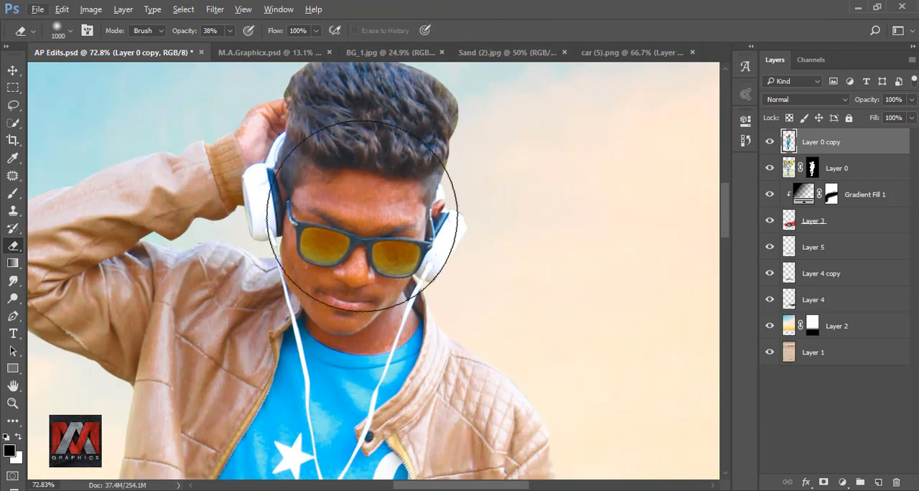
{"action": "key", "text": "bracketleft"}
{"action": "left_click_drag", "start_coordinate": [406, 197], "coordinate": [370, 197]}
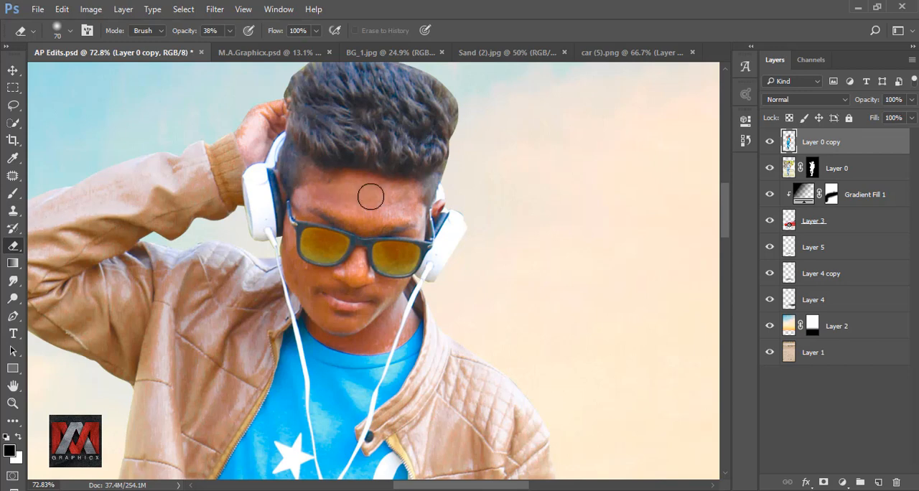
{"action": "left_click", "coordinate": [229, 30]}
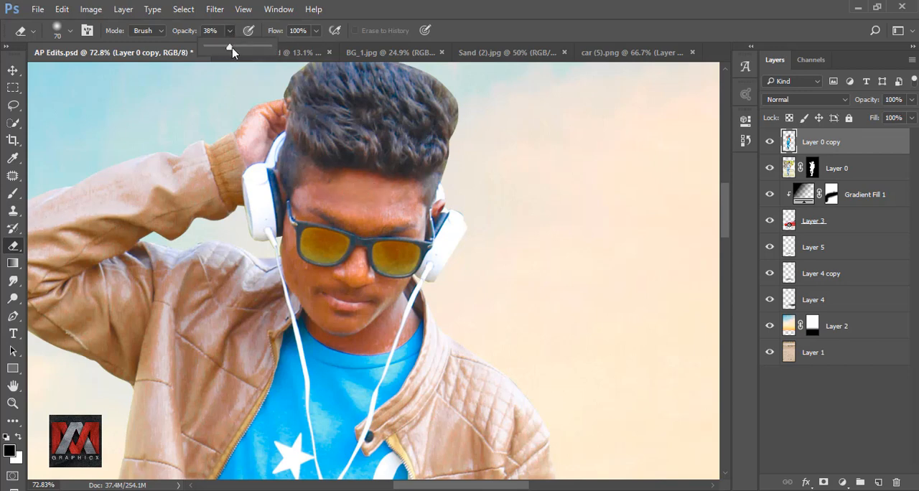
{"action": "left_click_drag", "start_coordinate": [230, 47], "coordinate": [281, 48]}
{"action": "mouse_move", "coordinate": [405, 193]}
{"action": "left_mouse_down"}
{"action": "mouse_move", "coordinate": [330, 185]}
{"action": "mouse_move", "coordinate": [320, 214]}
{"action": "mouse_move", "coordinate": [352, 304]}
{"action": "mouse_move", "coordinate": [313, 308]}
{"action": "mouse_move", "coordinate": [324, 343]}
{"action": "mouse_move", "coordinate": [429, 341]}
{"action": "mouse_move", "coordinate": [428, 364]}
{"action": "mouse_move", "coordinate": [464, 332]}
{"action": "left_mouse_up"}
Erase the saturated colour along the hairline, ears and sunglasses edges with a small 20 px eraser.
{"action": "scroll", "coordinate": [314, 310], "scroll_direction": "up", "scroll_amount": 5}
{"action": "key", "text": "bracketleft"}
{"action": "key", "text": "bracketleft"}
{"action": "key", "text": "bracketleft"}
{"action": "key", "text": "bracketleft"}
{"action": "key", "text": "bracketleft"}
{"action": "left_click_drag", "start_coordinate": [476, 102], "coordinate": [456, 170], "text": "space"}
{"action": "key", "text": "bracketleft"}
{"action": "key", "text": "bracketleft"}
{"action": "key", "text": "bracketleft"}
{"action": "left_click_drag", "start_coordinate": [261, 231], "coordinate": [254, 213]}
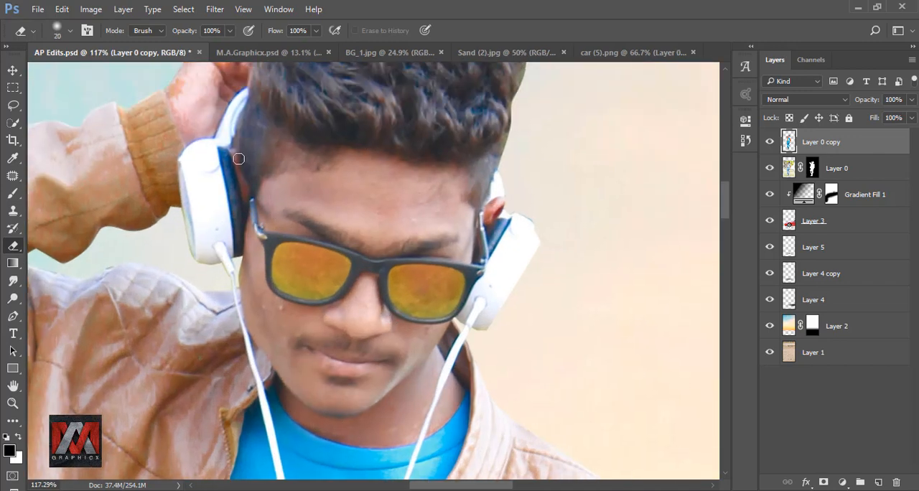
{"action": "left_click_drag", "start_coordinate": [496, 206], "coordinate": [492, 218]}
{"action": "left_click_drag", "start_coordinate": [441, 276], "coordinate": [468, 211], "text": "space"}
Erase the saturated copy over the remaining skin of the face and neck, varying the eraser size between broad areas and edges.
{"action": "key", "text": "bracketright"}
{"action": "key", "text": "bracketright"}
{"action": "key", "text": "bracketright"}
{"action": "key", "text": "bracketright"}
{"action": "key", "text": "bracketright"}
{"action": "key", "text": "bracketright"}
{"action": "left_click_drag", "start_coordinate": [388, 132], "coordinate": [450, 331], "text": "space"}
{"action": "key", "text": "bracketleft"}
{"action": "key", "text": "bracketleft"}
{"action": "key", "text": "bracketleft"}
{"action": "key", "text": "bracketleft"}
{"action": "key", "text": "bracketleft"}
{"action": "mouse_move", "coordinate": [307, 184]}
{"action": "left_mouse_down"}
{"action": "mouse_move", "coordinate": [275, 258]}
{"action": "mouse_move", "coordinate": [316, 185]}
{"action": "left_mouse_up"}
{"action": "key", "text": "bracketright"}
{"action": "key", "text": "bracketright"}
{"action": "key", "text": "bracketright"}
{"action": "key", "text": "bracketright"}
{"action": "key", "text": "bracketright"}
{"action": "key", "text": "bracketright"}
{"action": "key", "text": "bracketright"}
{"action": "left_click_drag", "start_coordinate": [602, 152], "coordinate": [423, 230]}
Erase the saturated copy over the hand at the jeans pocket with a 40 px eraser, and compare the man with and without the copy.
{"action": "scroll", "coordinate": [348, 151], "scroll_direction": "down", "scroll_amount": 11}
{"action": "left_click_drag", "start_coordinate": [393, 452], "coordinate": [387, 79], "text": "space"}
{"action": "scroll", "coordinate": [390, 287], "scroll_direction": "up", "scroll_amount": 11}
{"action": "left_click_drag", "start_coordinate": [390, 287], "coordinate": [323, 254]}
{"action": "key", "text": "bracketleft"}
{"action": "key", "text": "bracketleft"}
{"action": "key", "text": "bracketleft"}
{"action": "key", "text": "bracketleft"}
{"action": "key", "text": "bracketleft"}
{"action": "mouse_move", "coordinate": [299, 282]}
{"action": "left_mouse_down"}
{"action": "mouse_move", "coordinate": [399, 308]}
{"action": "mouse_move", "coordinate": [447, 250]}
{"action": "mouse_move", "coordinate": [393, 150]}
{"action": "mouse_move", "coordinate": [361, 141]}
{"action": "mouse_move", "coordinate": [378, 156]}
{"action": "left_mouse_up"}
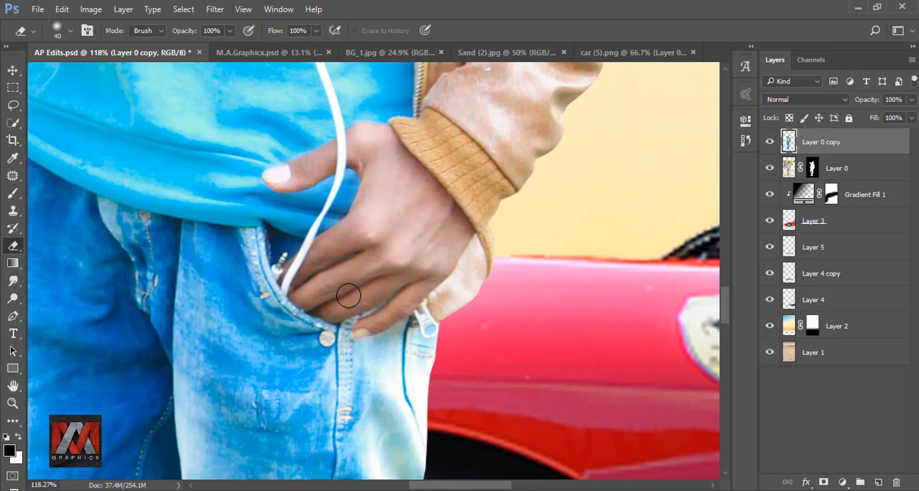
{"action": "left_click_drag", "start_coordinate": [443, 156], "coordinate": [440, 282], "text": "space"}
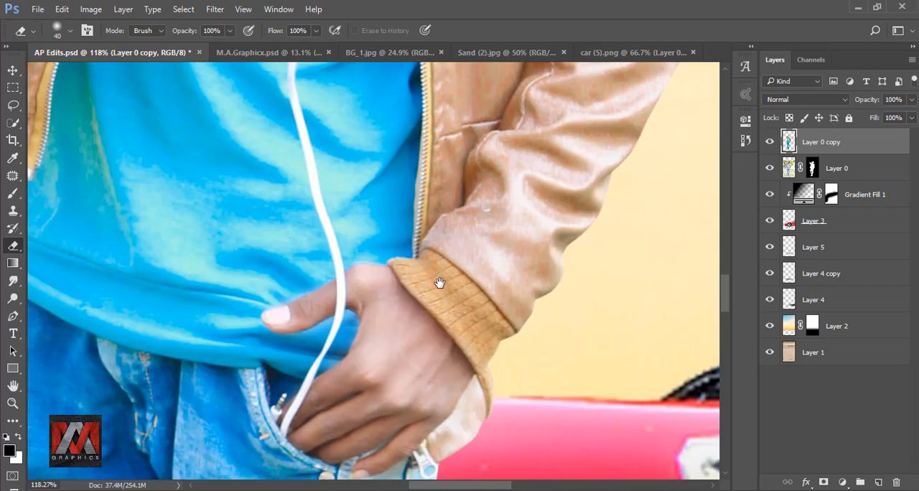
{"action": "scroll", "coordinate": [337, 263], "scroll_direction": "down", "scroll_amount": 5}
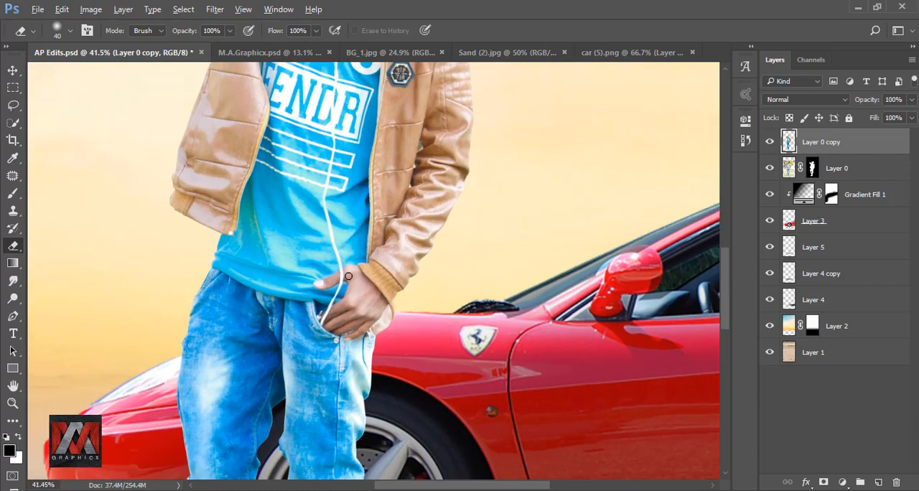
{"action": "scroll", "coordinate": [348, 276], "scroll_direction": "down", "scroll_amount": 2}
{"action": "key", "text": "ctrl+0"}
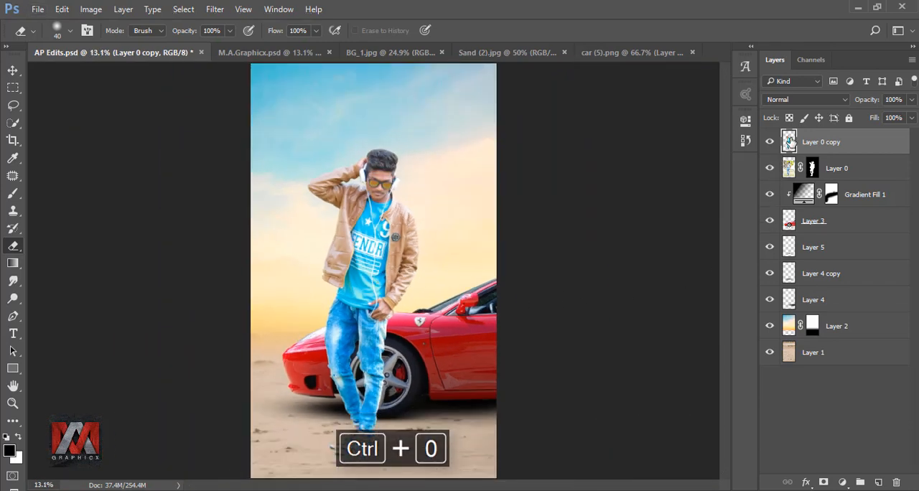
{"action": "left_click", "coordinate": [770, 141]}
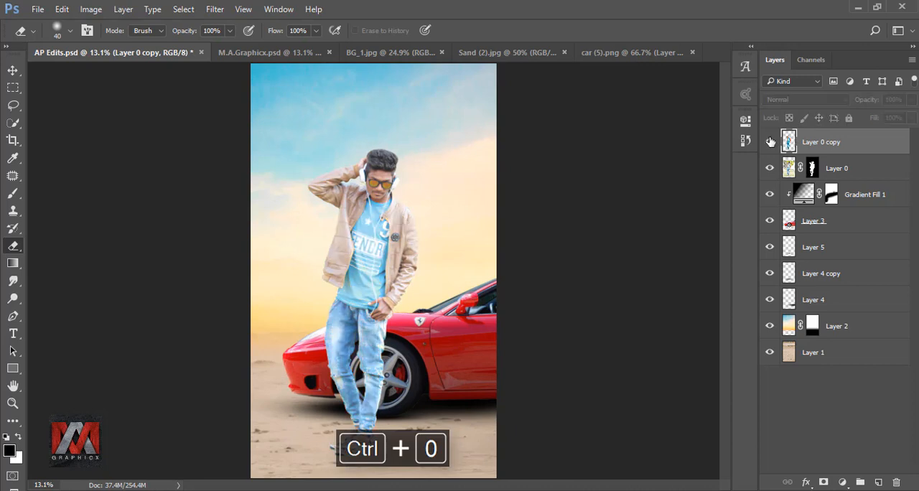
{"action": "left_click", "coordinate": [769, 141]}
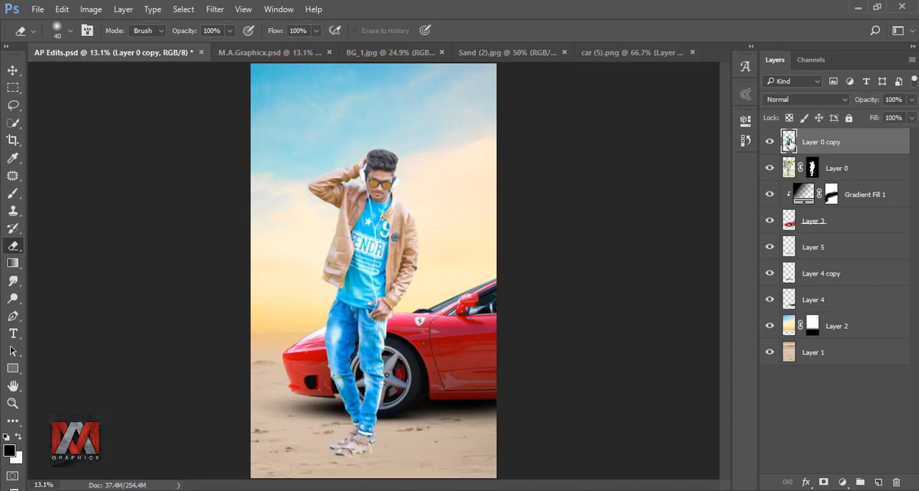
Apply a Gaussian Blur to the sky image on Layer 2.
{"action": "left_click", "coordinate": [789, 327]}
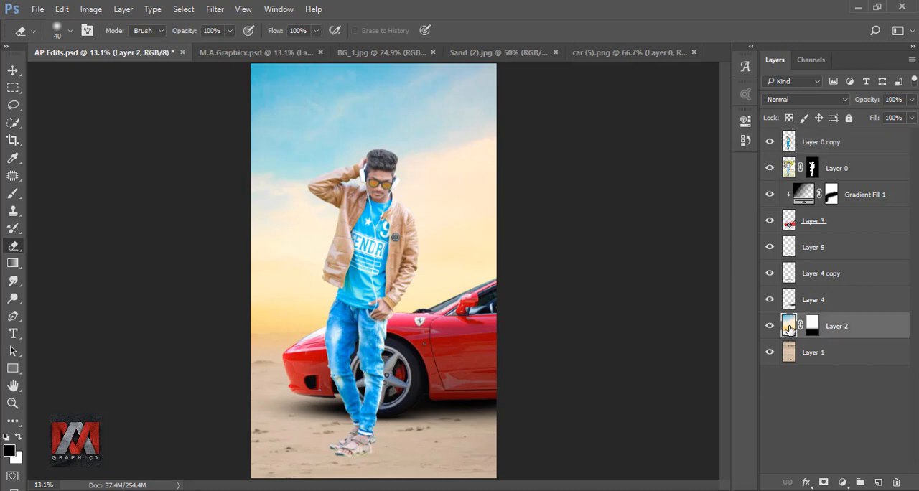
{"action": "left_click", "coordinate": [215, 9]}
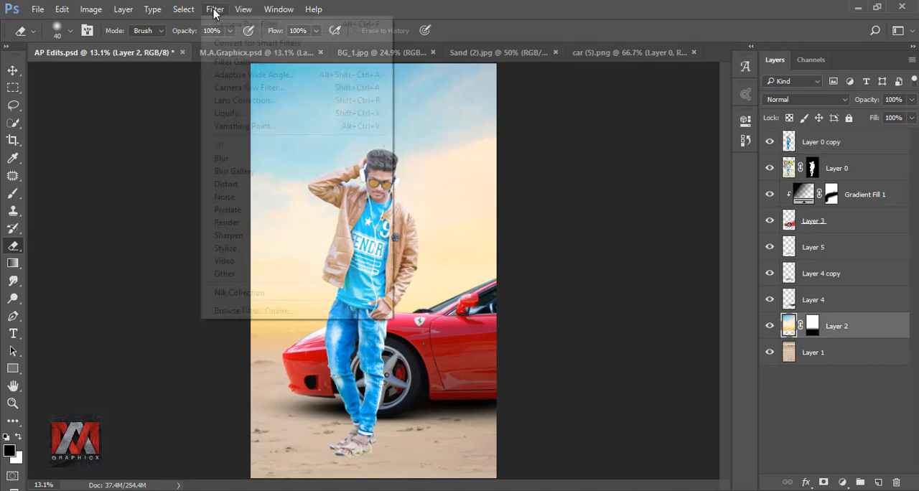
{"action": "mouse_move", "coordinate": [351, 160]}
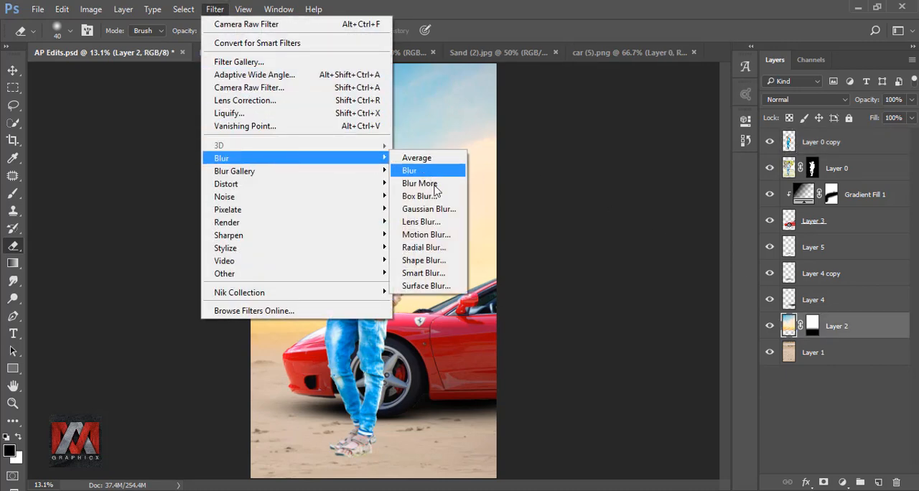
{"action": "left_click", "coordinate": [442, 209]}
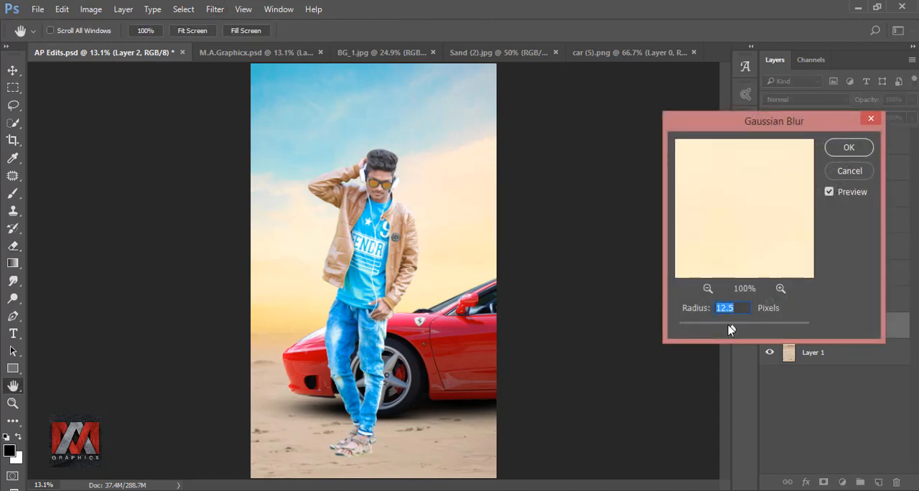
{"action": "left_click_drag", "start_coordinate": [729, 330], "coordinate": [734, 329]}
{"action": "left_click", "coordinate": [850, 148]}
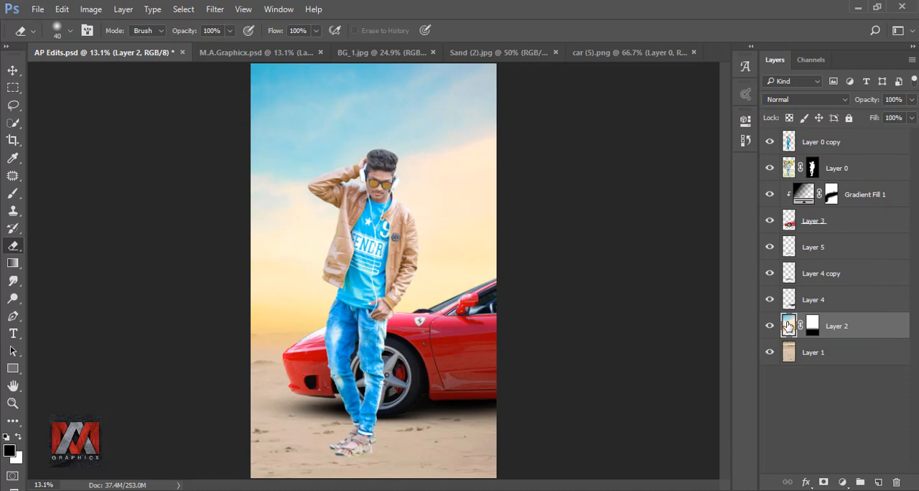
Boost the sky layer's saturation with the Camera Raw filter: Yellows +23, Aquas +48 and Blues +26.
{"action": "left_click", "coordinate": [215, 9]}
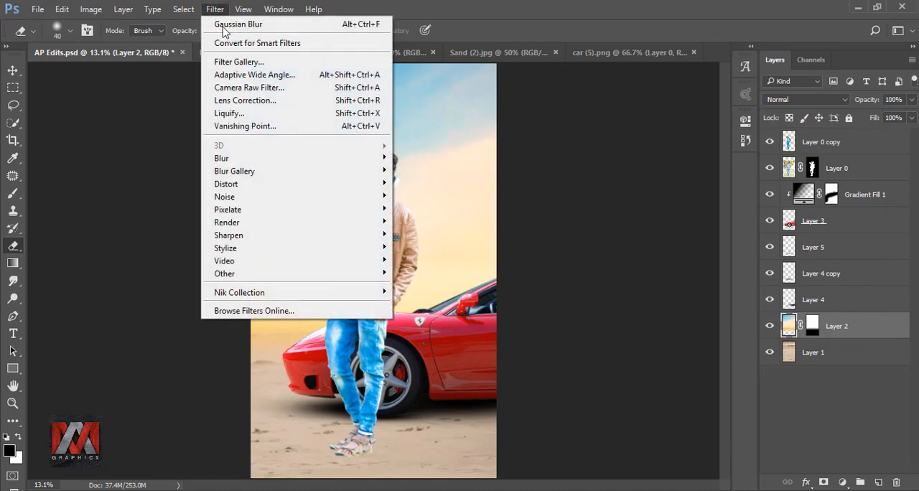
{"action": "left_click", "coordinate": [252, 89]}
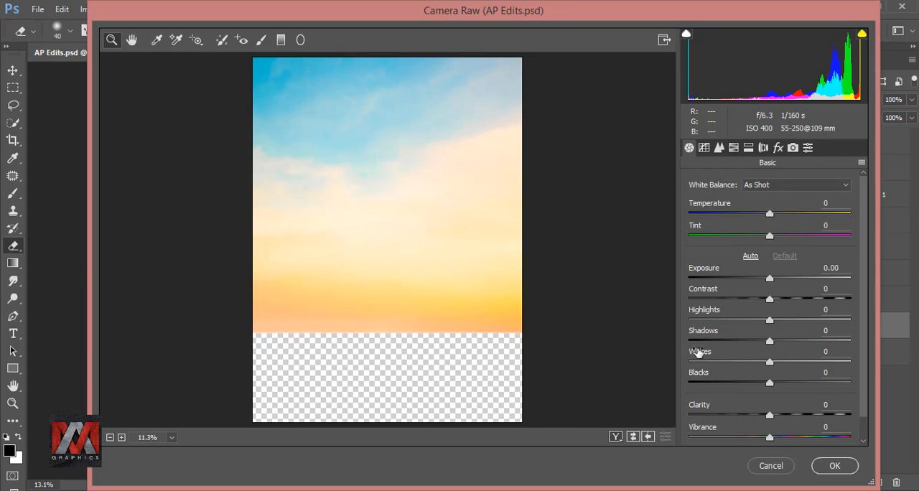
{"action": "left_click", "coordinate": [732, 148]}
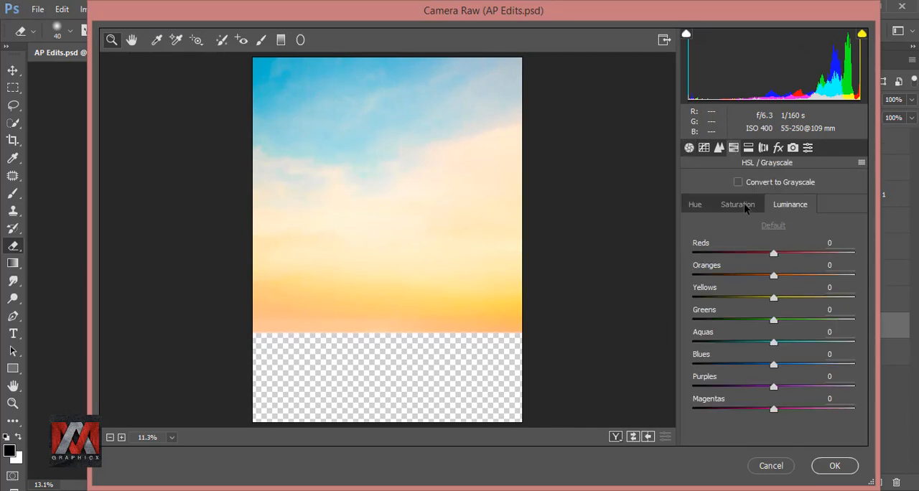
{"action": "left_click", "coordinate": [742, 204]}
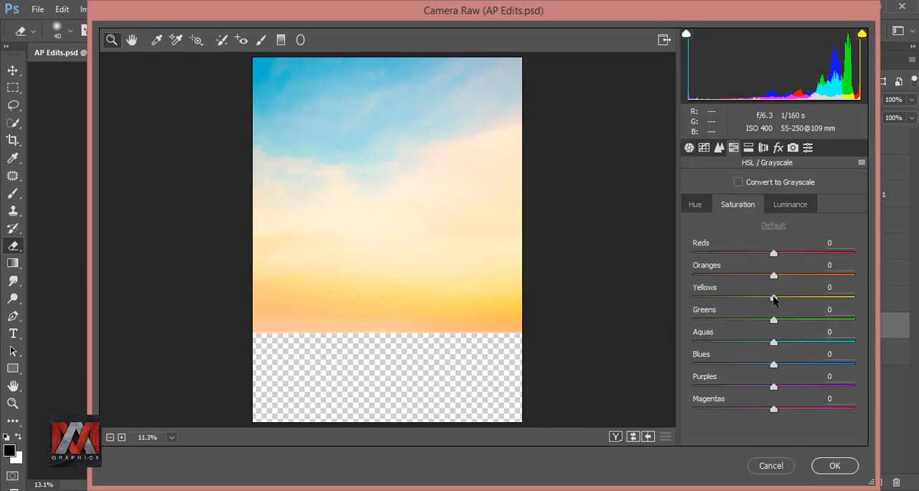
{"action": "left_click_drag", "start_coordinate": [773, 299], "coordinate": [792, 301]}
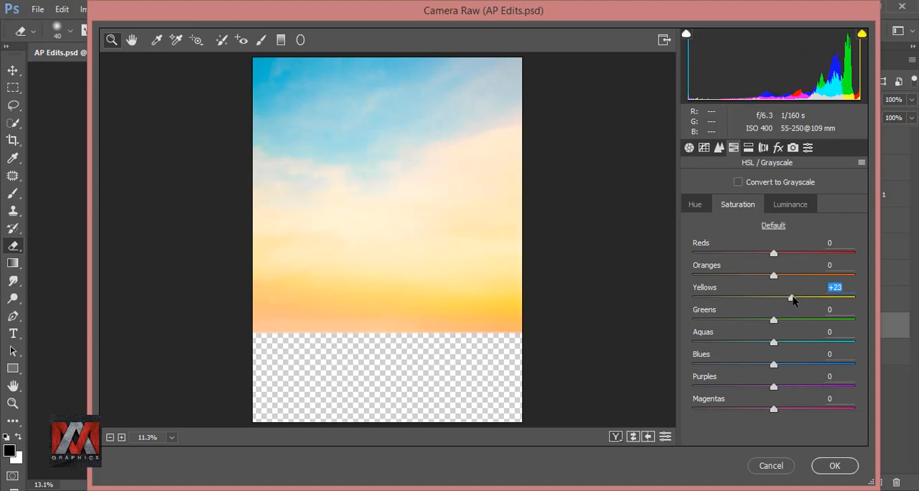
{"action": "left_click_drag", "start_coordinate": [773, 364], "coordinate": [813, 345]}
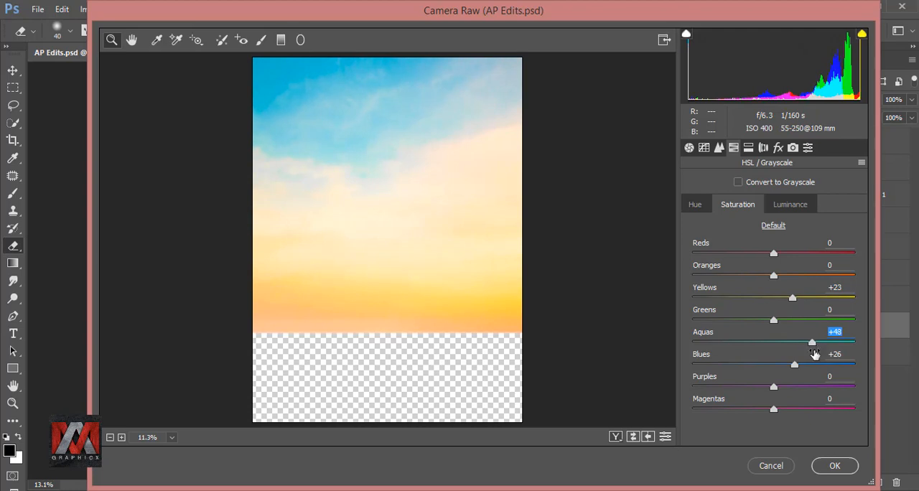
{"action": "left_click", "coordinate": [834, 466]}
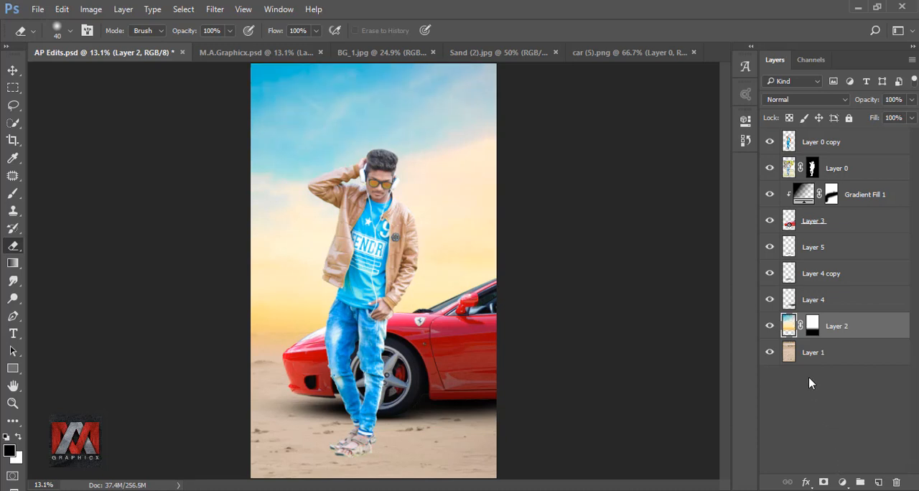
Group Layer 0 copy and Layer 0, check the group's visibility, and duplicate the group, hiding the original.
{"action": "left_click", "coordinate": [787, 143]}
{"action": "left_click", "coordinate": [788, 167], "text": "shift"}
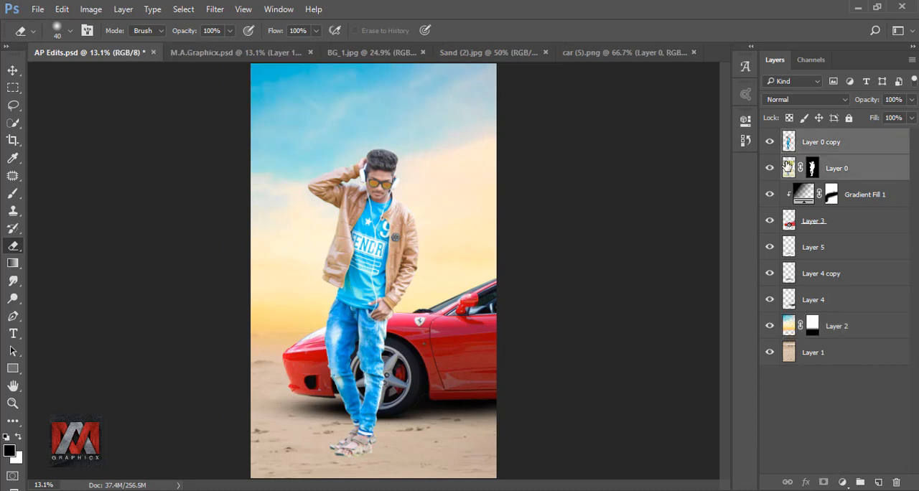
{"action": "key", "text": "ctrl+g"}
{"action": "left_click", "coordinate": [769, 136]}
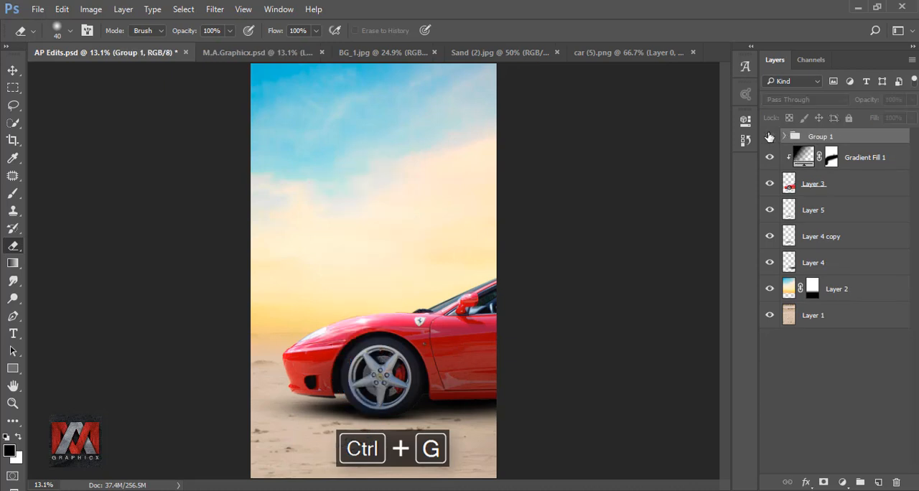
{"action": "left_click", "coordinate": [770, 137]}
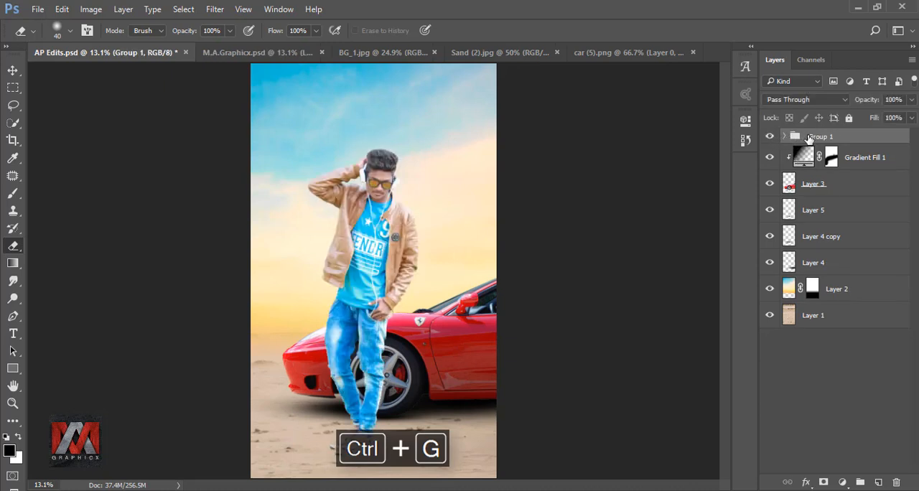
{"action": "key", "text": "ctrl+j"}
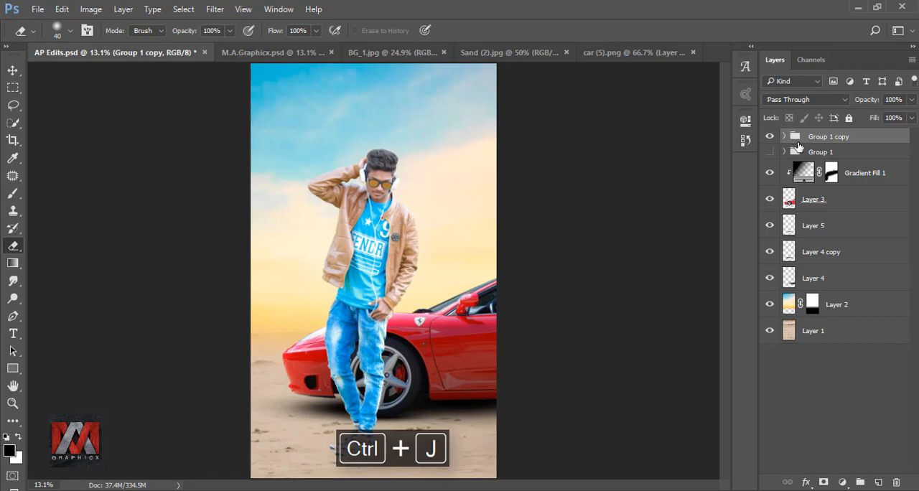
Convert the group copy to a smart object, rasterize it, and duplicate the rasterized layer, hiding the one beneath.
{"action": "right_click", "coordinate": [812, 138]}
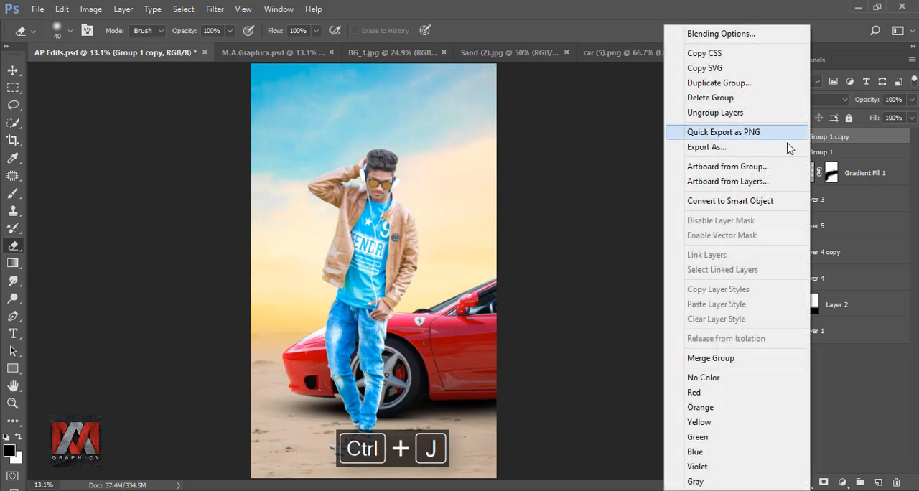
{"action": "left_click", "coordinate": [743, 199]}
{"action": "right_click", "coordinate": [809, 147]}
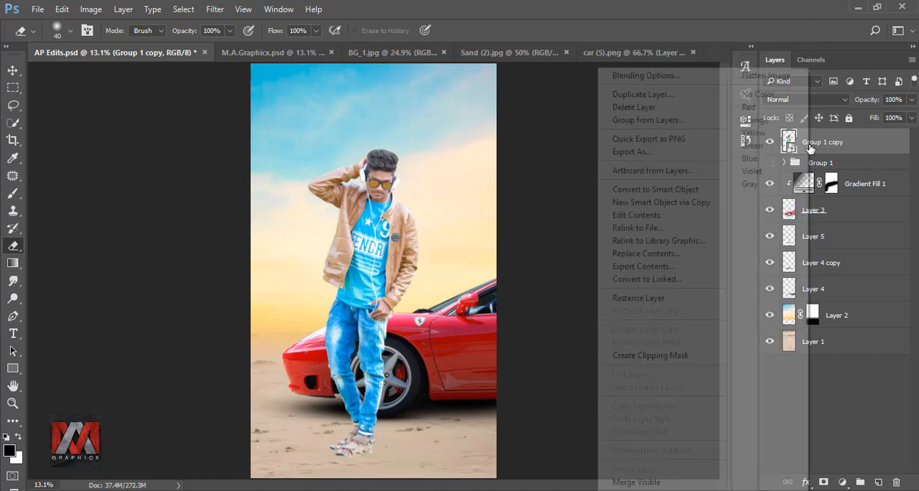
{"action": "left_click", "coordinate": [675, 298]}
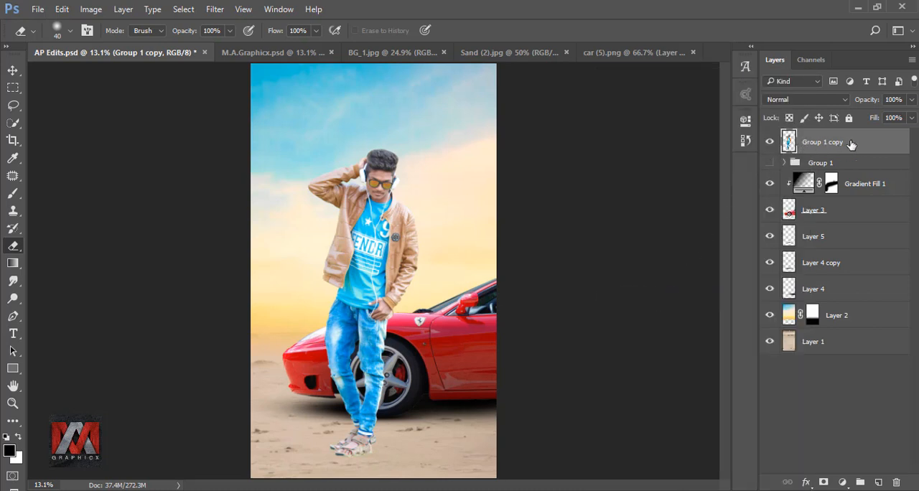
{"action": "key", "text": "ctrl+j"}
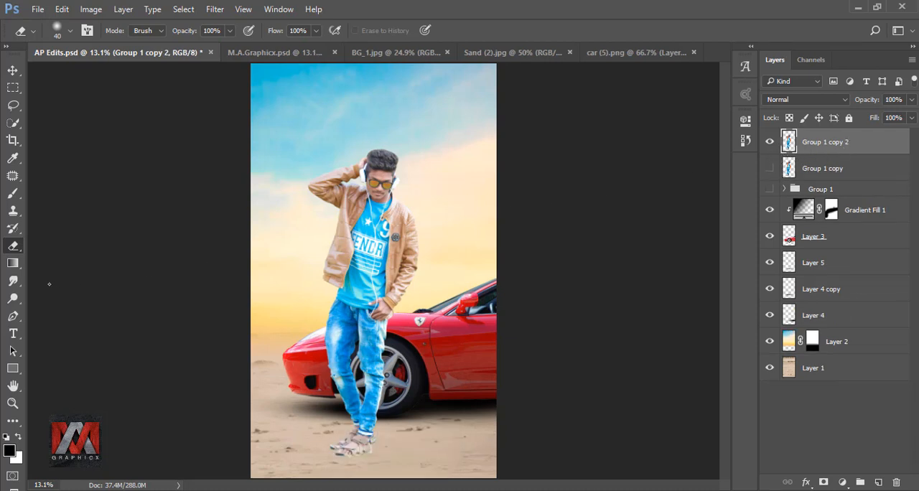
Smooth the man's forehead skin with the Smudge tool at 23% strength, enlarging the brush from 25 to 45 px.
{"action": "left_click", "coordinate": [13, 281]}
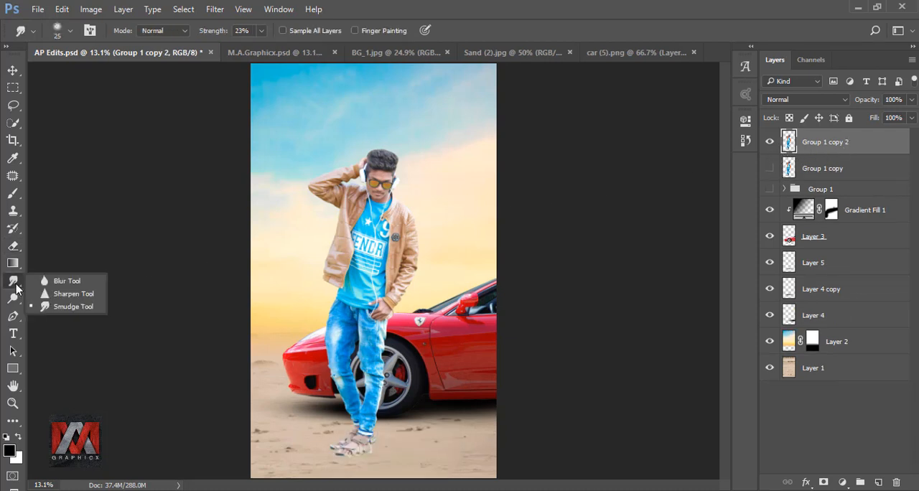
{"action": "left_click", "coordinate": [81, 307]}
{"action": "scroll", "coordinate": [388, 190], "scroll_direction": "up", "scroll_amount": 20}
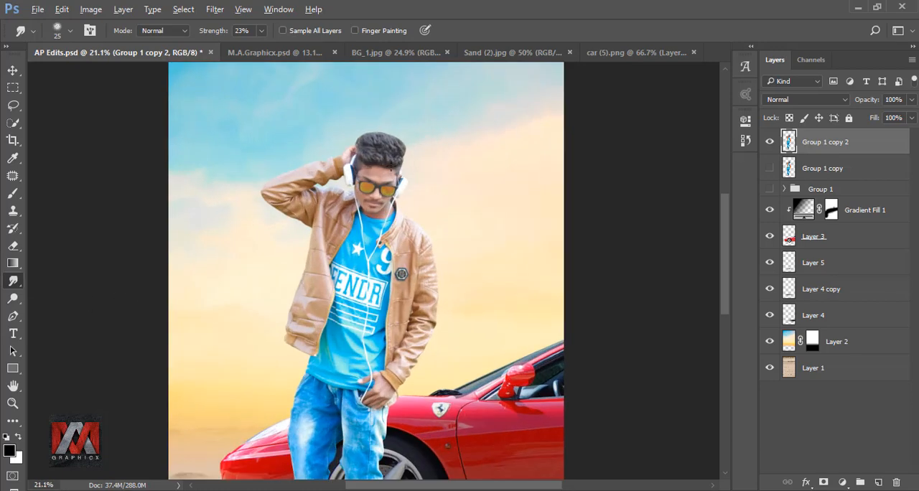
{"action": "scroll", "coordinate": [388, 202], "scroll_direction": "up", "scroll_amount": 5}
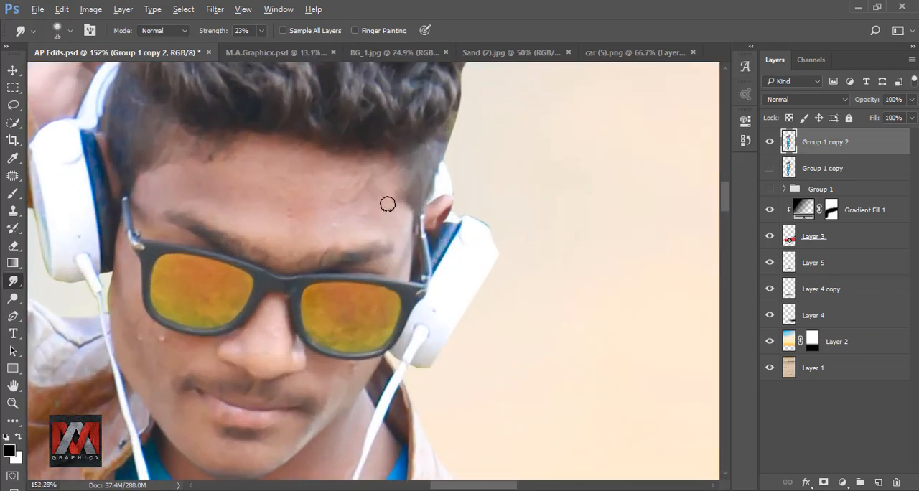
{"action": "mouse_move", "coordinate": [279, 208]}
{"action": "left_mouse_down"}
{"action": "mouse_move", "coordinate": [404, 248]}
{"action": "mouse_move", "coordinate": [404, 240]}
{"action": "left_mouse_up"}
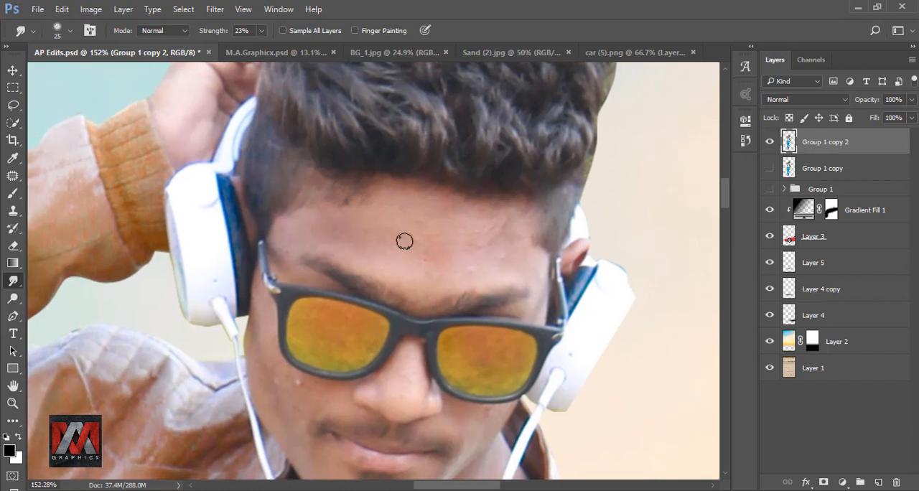
{"action": "key", "text": "bracketright"}
{"action": "key", "text": "bracketright"}
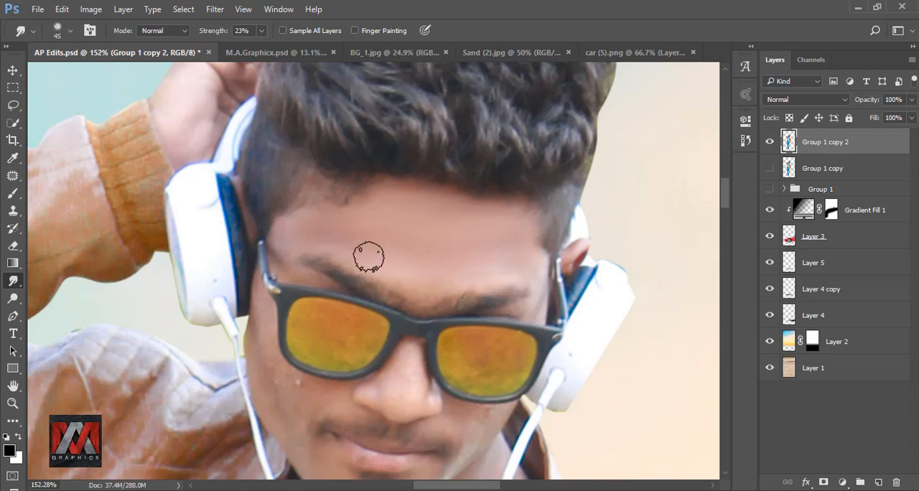
Smudge the skin around the eyebrows above the sunglasses, reducing the brush to 20 px.
{"action": "scroll", "coordinate": [366, 255], "scroll_direction": "up", "scroll_amount": 3}
{"action": "key", "text": "bracketleft"}
{"action": "key", "text": "bracketleft"}
{"action": "key", "text": "bracketleft"}
{"action": "left_click_drag", "start_coordinate": [378, 293], "coordinate": [488, 228]}
{"action": "key", "text": "bracketleft"}
{"action": "key", "text": "bracketleft"}
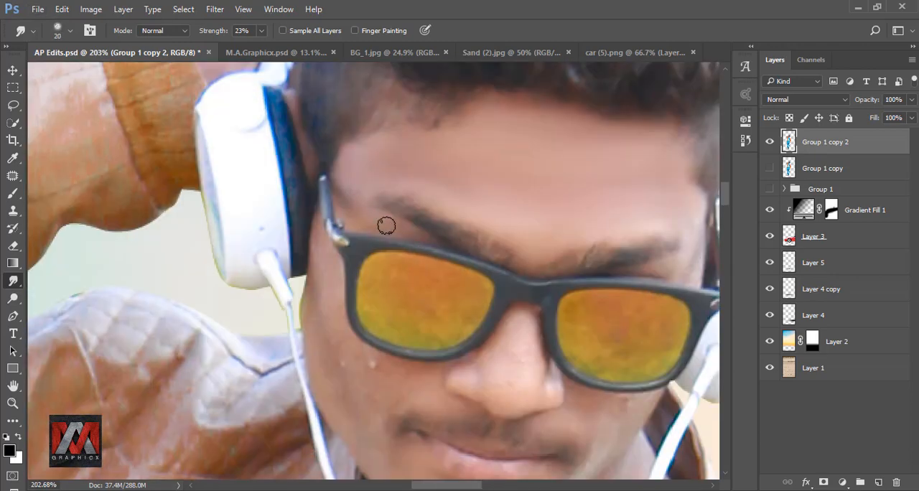
Smooth the cheek and jaw on the jacket-shoulder side of the face with a 25 px smudge brush.
{"action": "key", "text": "bracketright"}
{"action": "mouse_move", "coordinate": [317, 248]}
{"action": "left_mouse_down"}
{"action": "mouse_move", "coordinate": [327, 172]}
{"action": "mouse_move", "coordinate": [367, 327]}
{"action": "left_mouse_up"}
{"action": "left_click_drag", "start_coordinate": [379, 289], "coordinate": [364, 284]}
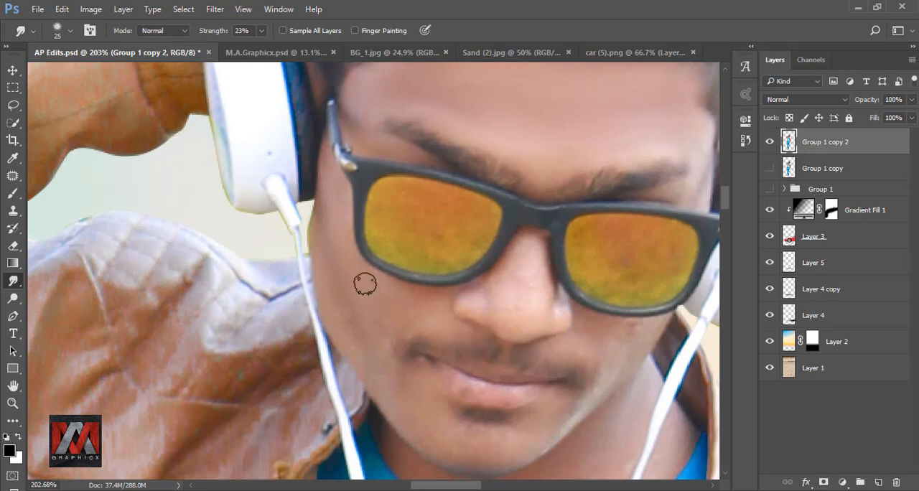
{"action": "left_click_drag", "start_coordinate": [372, 384], "coordinate": [355, 311]}
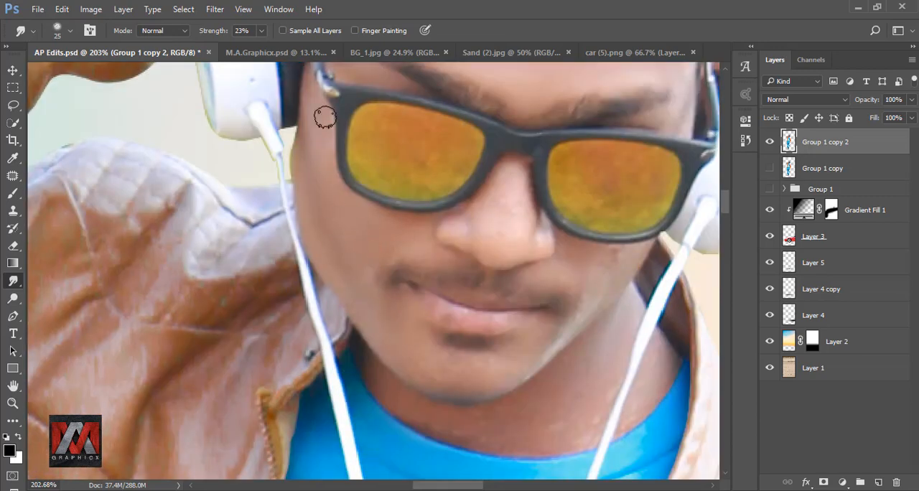
{"action": "left_click_drag", "start_coordinate": [379, 249], "coordinate": [344, 141]}
Smudge the chin and mouth area with a 30 px brush and the nose with a 15 px brush.
{"action": "key", "text": "bracketright"}
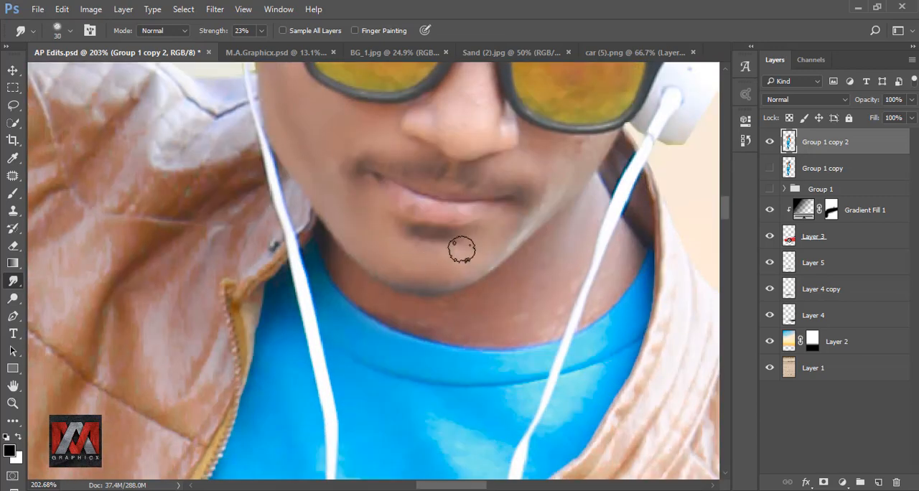
{"action": "mouse_move", "coordinate": [472, 83]}
{"action": "left_mouse_down"}
{"action": "mouse_move", "coordinate": [419, 133]}
{"action": "mouse_move", "coordinate": [431, 200]}
{"action": "left_mouse_up"}
{"action": "key", "text": "bracketleft"}
{"action": "key", "text": "bracketleft"}
{"action": "key", "text": "bracketleft"}
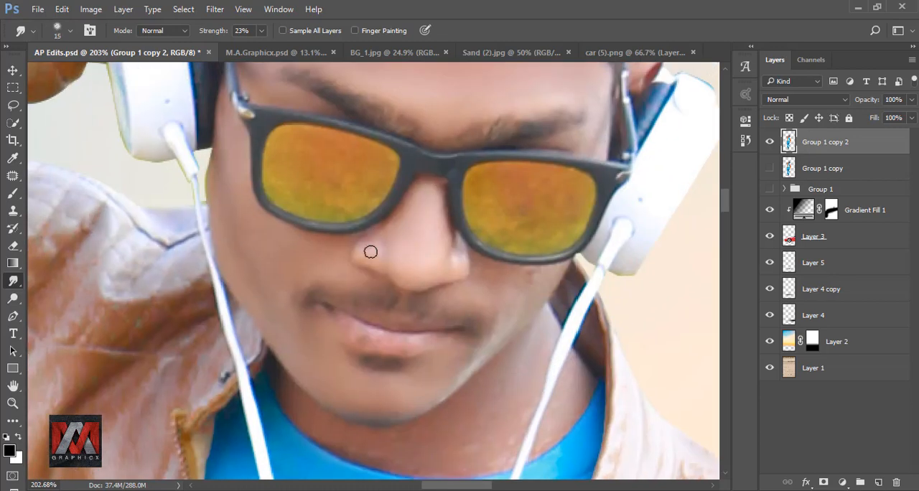
Smooth the other cheek and the neck above the shirt collar, varying the smudge brush between 25 and 35 px.
{"action": "left_click_drag", "start_coordinate": [496, 317], "coordinate": [476, 277]}
{"action": "key", "text": "bracketright"}
{"action": "key", "text": "bracketright"}
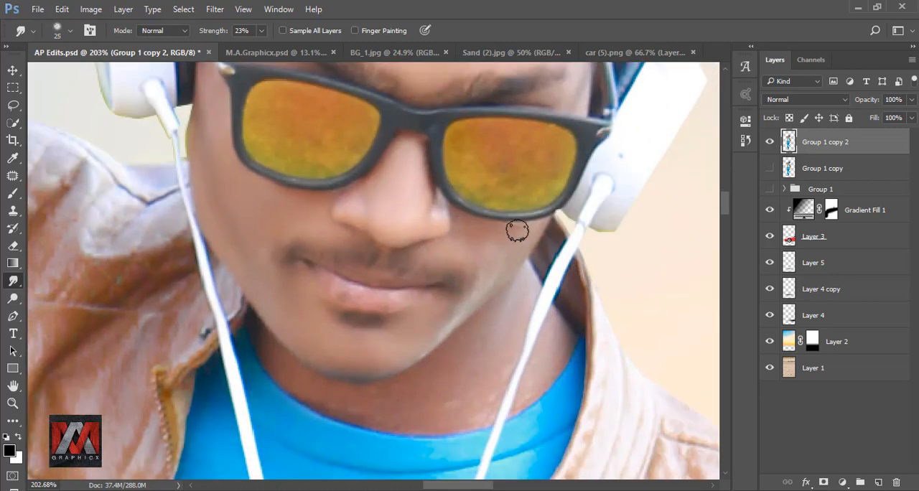
{"action": "key", "text": "bracketright"}
{"action": "key", "text": "bracketright"}
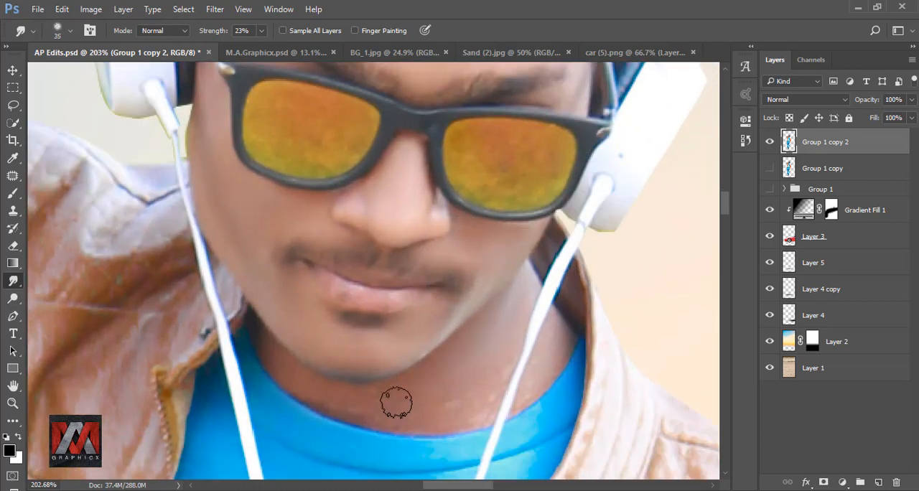
{"action": "key", "text": "bracketleft"}
{"action": "key", "text": "bracketleft"}
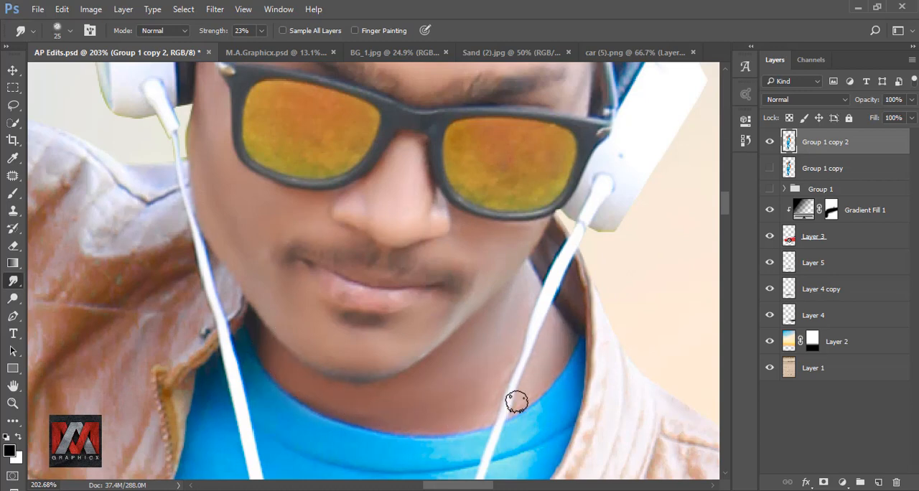
Smooth the skin of the raised hand behind the head with a 20 px smudge brush.
{"action": "scroll", "coordinate": [425, 352], "scroll_direction": "down", "scroll_amount": 10}
{"action": "scroll", "coordinate": [475, 267], "scroll_direction": "up", "scroll_amount": 11}
{"action": "scroll", "coordinate": [476, 267], "scroll_direction": "down", "scroll_amount": 8}
{"action": "scroll", "coordinate": [266, 252], "scroll_direction": "up", "scroll_amount": 9}
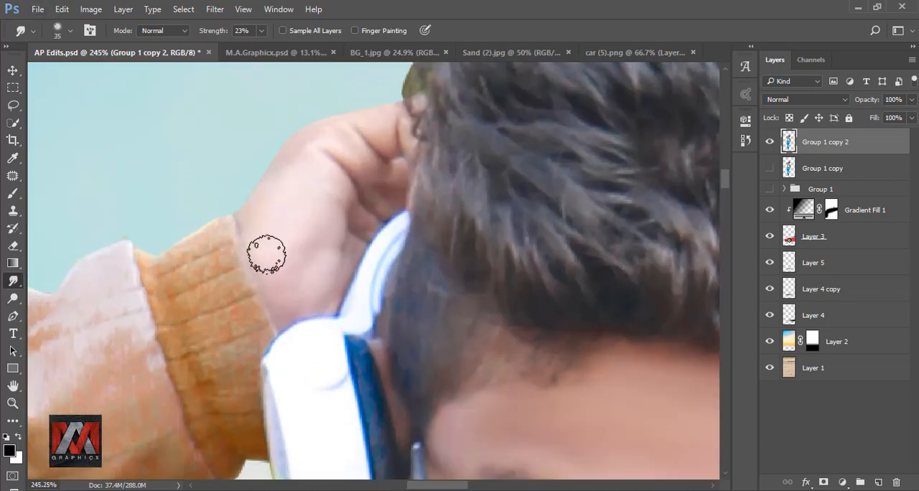
{"action": "key", "text": "bracketleft"}
{"action": "left_click_drag", "start_coordinate": [359, 225], "coordinate": [380, 230]}
{"action": "left_click_drag", "start_coordinate": [348, 348], "coordinate": [337, 211]}
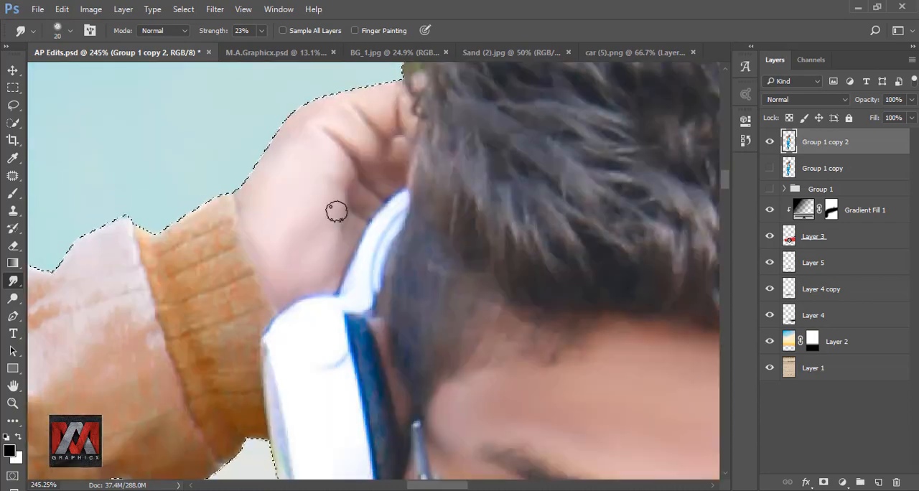
Smooth the hand tucked in the jeans pocket with 40 and 30 px smudge brushes, undoing one stroke.
{"action": "scroll", "coordinate": [337, 211], "scroll_direction": "down", "scroll_amount": 10}
{"action": "scroll", "coordinate": [460, 309], "scroll_direction": "up", "scroll_amount": 10}
{"action": "key", "text": "bracketright"}
{"action": "key", "text": "bracketright"}
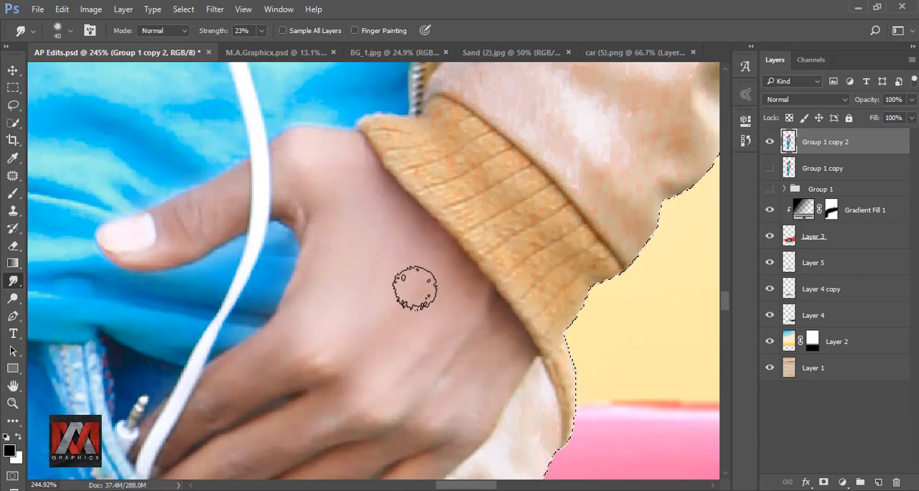
{"action": "scroll", "coordinate": [445, 258], "scroll_direction": "down", "scroll_amount": 4}
{"action": "key", "text": "ctrl+z"}
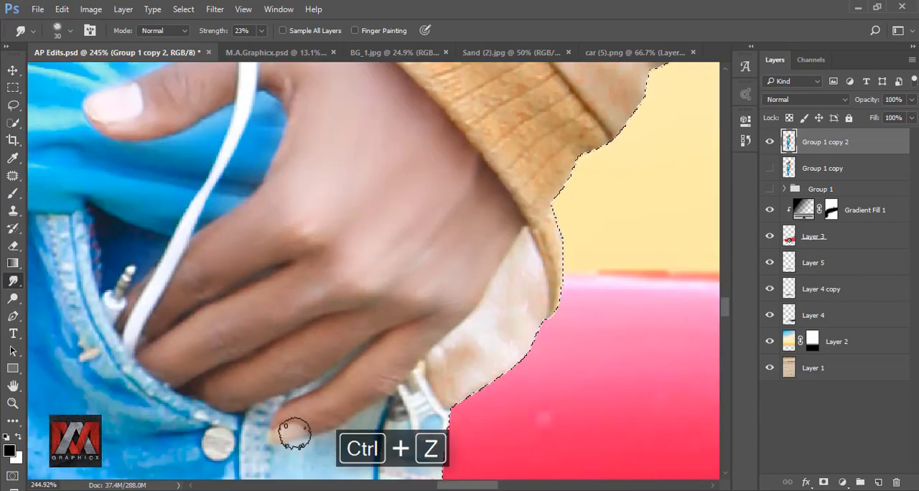
{"action": "scroll", "coordinate": [294, 435], "scroll_direction": "up", "scroll_amount": 7}
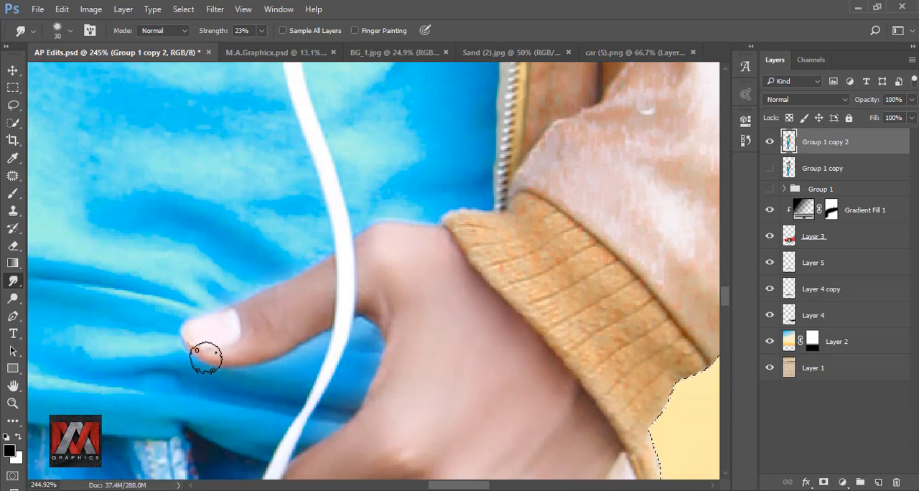
Clear the selection around the man and duplicate the layer with his smoothed skin.
{"action": "scroll", "coordinate": [340, 237], "scroll_direction": "down", "scroll_amount": 5}
{"action": "scroll", "coordinate": [470, 263], "scroll_direction": "down", "scroll_amount": 5}
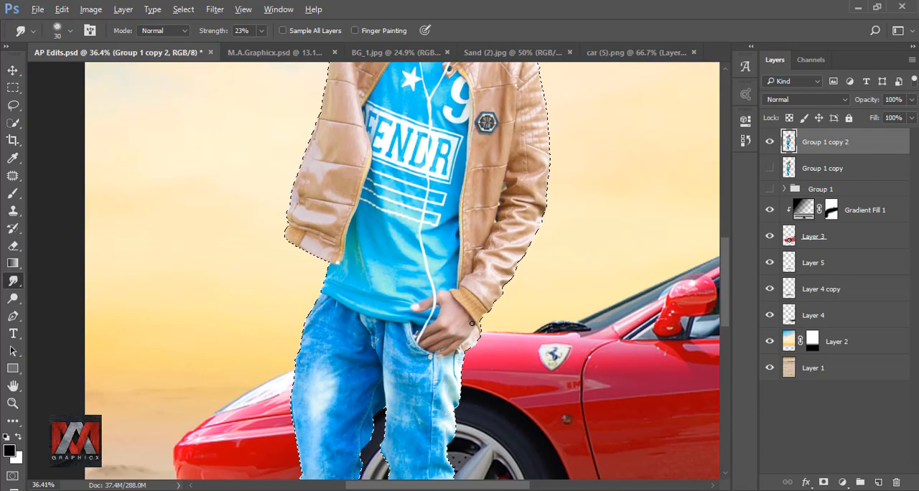
{"action": "key", "text": "ctrl+0"}
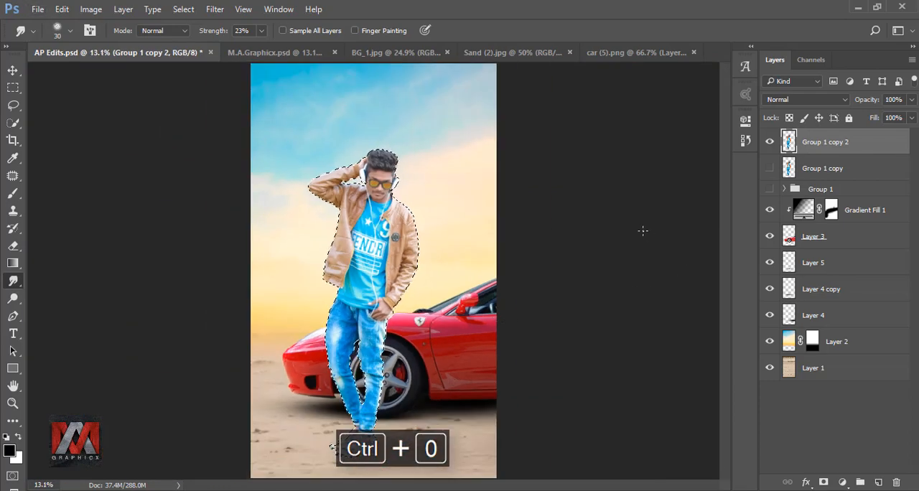
{"action": "key", "text": "ctrl+d"}
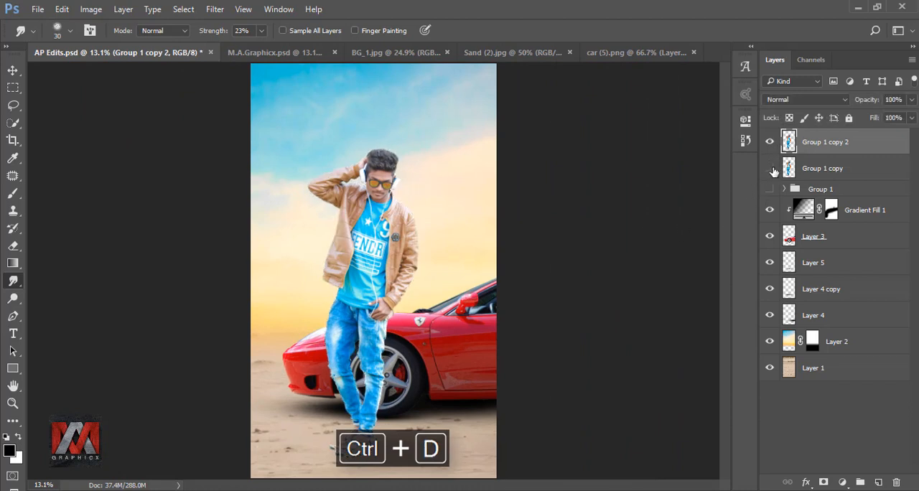
{"action": "key", "text": "ctrl+j"}
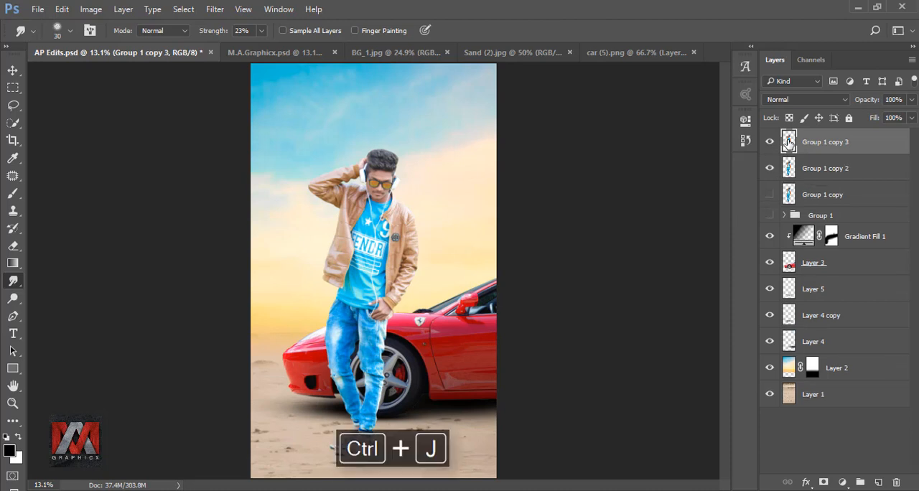
Smudge hair strands outward along the edge away from the raised hand, using a 40 px dotted brush at 62% strength.
{"action": "left_click", "coordinate": [57, 33]}
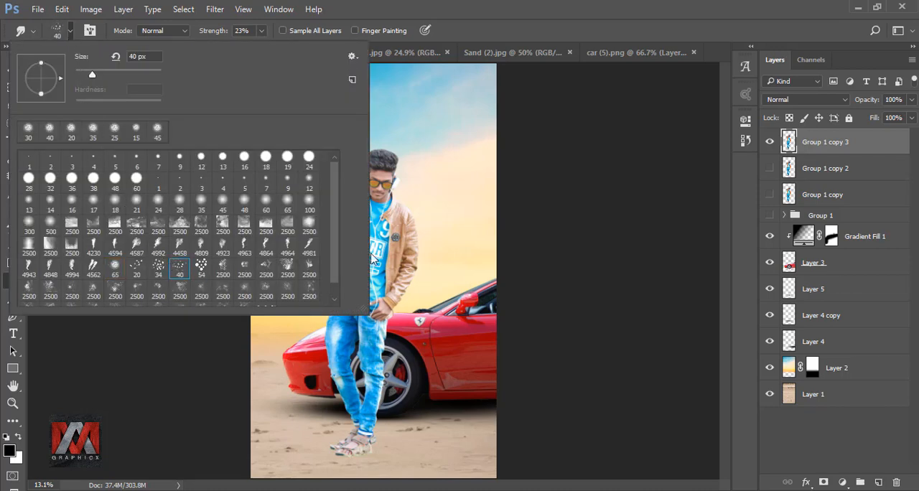
{"action": "left_click", "coordinate": [473, 34]}
{"action": "scroll", "coordinate": [381, 162], "scroll_direction": "up", "scroll_amount": 10}
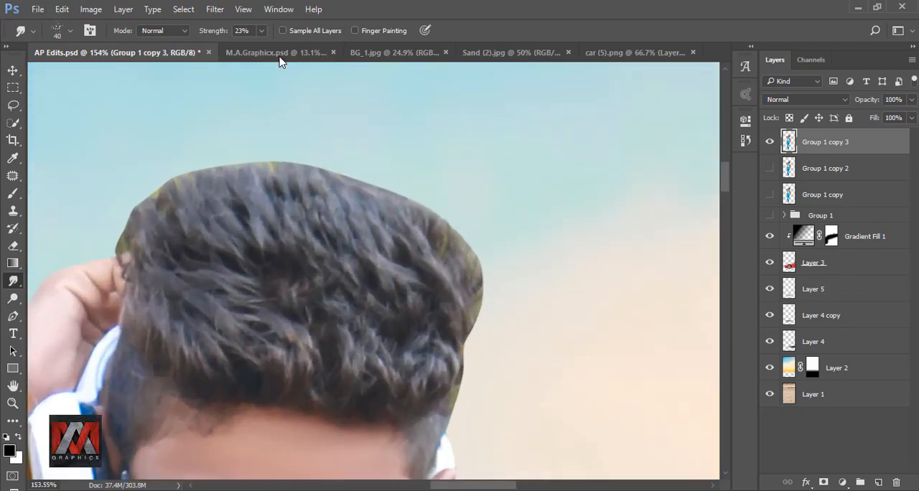
{"action": "left_click", "coordinate": [262, 31]}
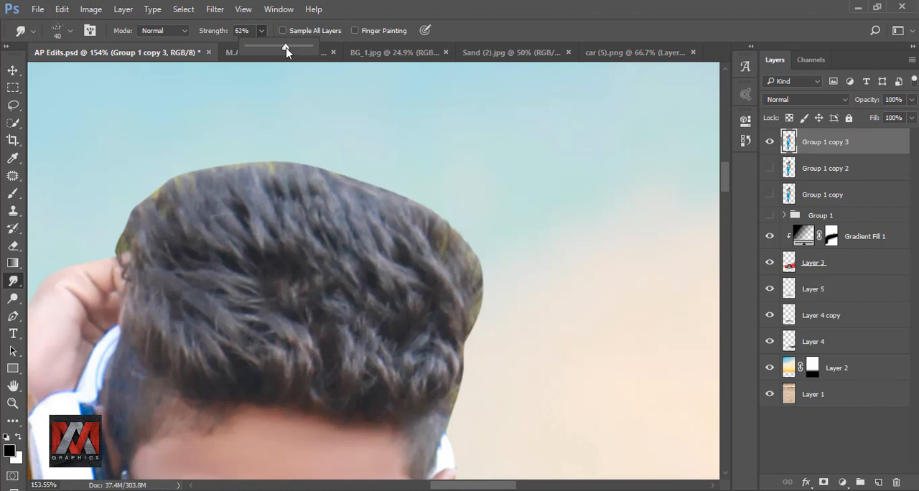
{"action": "mouse_move", "coordinate": [457, 282]}
{"action": "left_mouse_down"}
{"action": "mouse_move", "coordinate": [473, 239]}
{"action": "mouse_move", "coordinate": [471, 208]}
{"action": "left_mouse_up"}
{"action": "left_click_drag", "start_coordinate": [450, 299], "coordinate": [447, 179]}
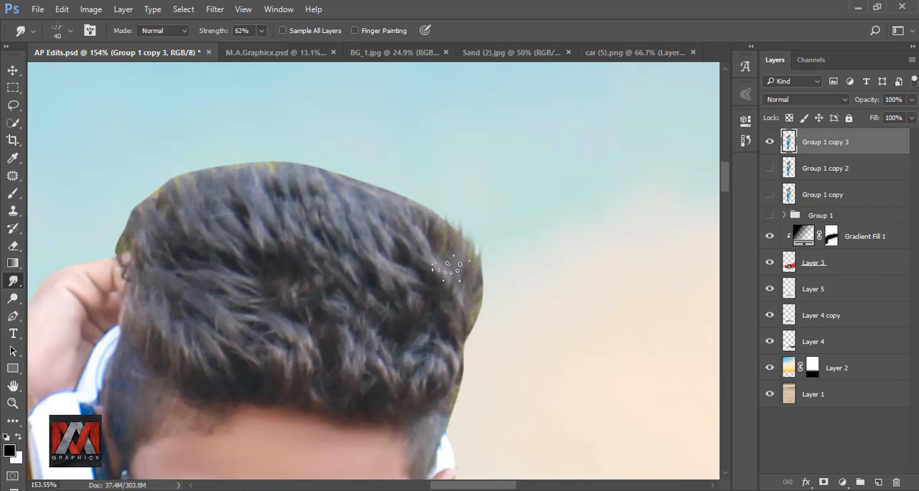
{"action": "mouse_move", "coordinate": [453, 269]}
{"action": "left_mouse_down"}
{"action": "mouse_move", "coordinate": [443, 179]}
{"action": "mouse_move", "coordinate": [444, 269]}
{"action": "mouse_move", "coordinate": [423, 169]}
{"action": "left_mouse_up"}
{"action": "left_click_drag", "start_coordinate": [455, 318], "coordinate": [490, 236]}
{"action": "left_click_drag", "start_coordinate": [458, 267], "coordinate": [404, 165]}
{"action": "left_click_drag", "start_coordinate": [427, 250], "coordinate": [399, 179]}
Smudge strands upward from the upper corner of the hair on the raised-hand side.
{"action": "left_click_drag", "start_coordinate": [143, 257], "coordinate": [118, 193]}
{"action": "left_click_drag", "start_coordinate": [152, 236], "coordinate": [152, 167]}
{"action": "left_click_drag", "start_coordinate": [164, 226], "coordinate": [172, 160]}
{"action": "left_click_drag", "start_coordinate": [179, 208], "coordinate": [175, 152]}
{"action": "mouse_move", "coordinate": [130, 241]}
{"action": "left_mouse_down"}
{"action": "mouse_move", "coordinate": [123, 188]}
{"action": "mouse_move", "coordinate": [144, 177]}
{"action": "left_mouse_up"}
{"action": "left_click_drag", "start_coordinate": [149, 215], "coordinate": [149, 164]}
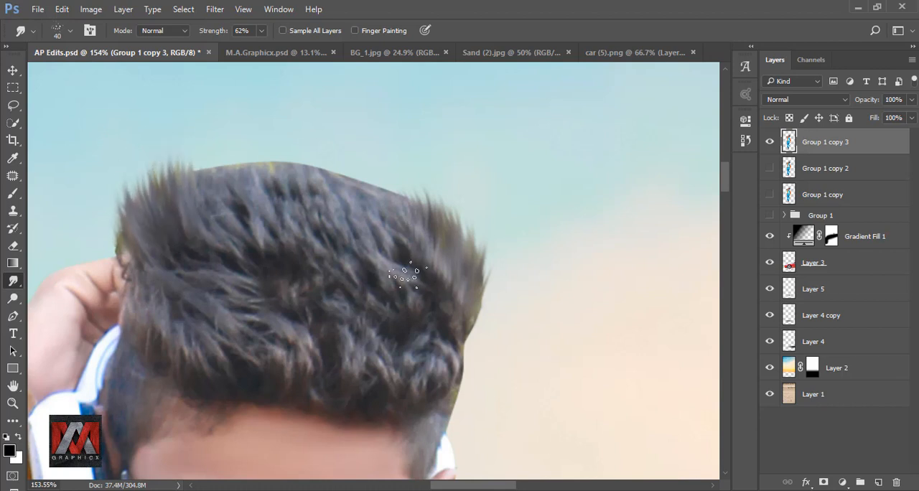
Pull strands up into the sky along the top edge of the hair, working towards the raised-hand side.
{"action": "left_click_drag", "start_coordinate": [410, 270], "coordinate": [402, 177]}
{"action": "mouse_move", "coordinate": [403, 241]}
{"action": "left_mouse_down"}
{"action": "mouse_move", "coordinate": [387, 172]}
{"action": "mouse_move", "coordinate": [372, 166]}
{"action": "left_mouse_up"}
{"action": "mouse_move", "coordinate": [363, 219]}
{"action": "left_mouse_down"}
{"action": "mouse_move", "coordinate": [338, 160]}
{"action": "mouse_move", "coordinate": [316, 155]}
{"action": "left_mouse_up"}
{"action": "left_click_drag", "start_coordinate": [312, 204], "coordinate": [281, 147]}
{"action": "left_click_drag", "start_coordinate": [287, 211], "coordinate": [261, 147]}
{"action": "left_click_drag", "start_coordinate": [258, 223], "coordinate": [223, 152]}
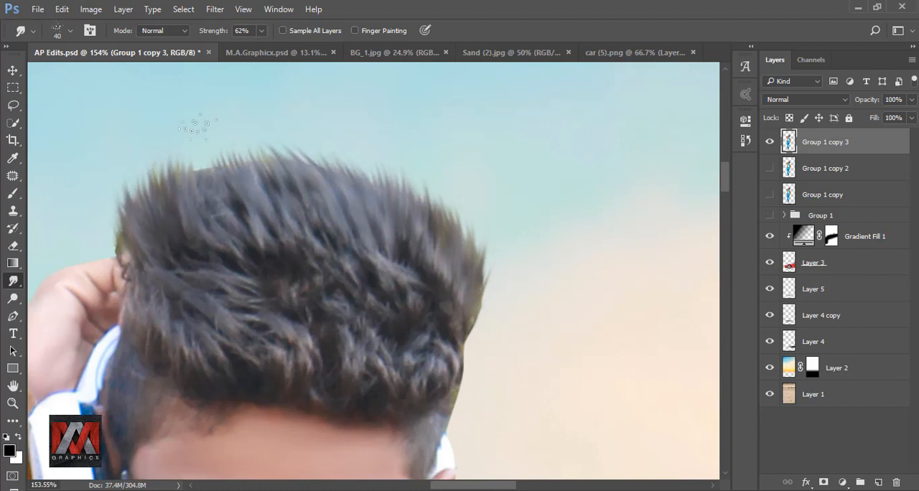
Lengthen and thicken the strands at the hair corner above the raised hand with more upward smudge strokes.
{"action": "left_click_drag", "start_coordinate": [219, 219], "coordinate": [205, 150]}
{"action": "left_click_drag", "start_coordinate": [188, 234], "coordinate": [168, 150]}
{"action": "left_click_drag", "start_coordinate": [166, 208], "coordinate": [154, 153]}
{"action": "left_click_drag", "start_coordinate": [124, 241], "coordinate": [115, 184]}
{"action": "left_click_drag", "start_coordinate": [152, 219], "coordinate": [137, 150]}
{"action": "left_click_drag", "start_coordinate": [141, 208], "coordinate": [122, 156]}
{"action": "left_click_drag", "start_coordinate": [183, 216], "coordinate": [172, 140]}
{"action": "left_click_drag", "start_coordinate": [135, 205], "coordinate": [118, 168]}
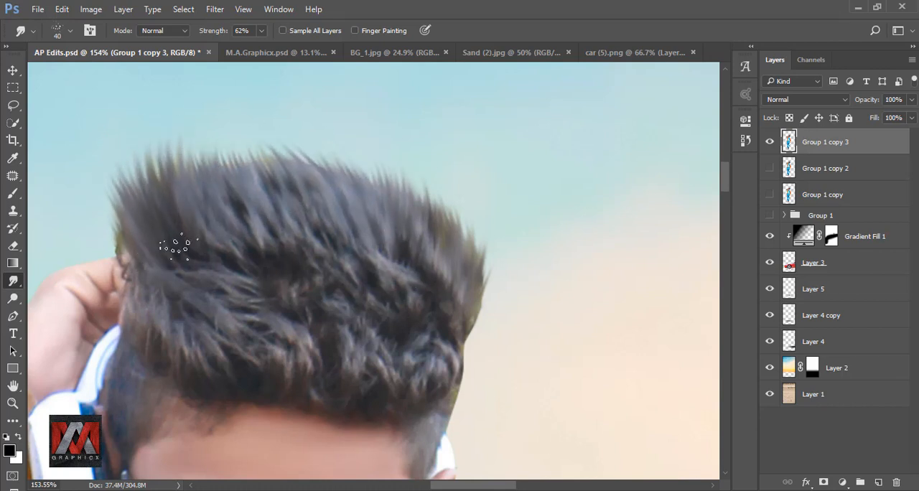
{"action": "left_click_drag", "start_coordinate": [172, 216], "coordinate": [169, 135]}
{"action": "left_click_drag", "start_coordinate": [215, 215], "coordinate": [205, 140]}
Extend the strands from the corner away from the raised hand back across the top of the hair.
{"action": "left_click_drag", "start_coordinate": [470, 282], "coordinate": [485, 227]}
{"action": "mouse_move", "coordinate": [463, 267]}
{"action": "left_mouse_down"}
{"action": "mouse_move", "coordinate": [455, 202]}
{"action": "mouse_move", "coordinate": [432, 185]}
{"action": "left_mouse_up"}
{"action": "left_click_drag", "start_coordinate": [427, 233], "coordinate": [393, 163]}
{"action": "left_click_drag", "start_coordinate": [377, 226], "coordinate": [352, 154]}
{"action": "mouse_move", "coordinate": [347, 206]}
{"action": "left_mouse_down"}
{"action": "mouse_move", "coordinate": [330, 144]}
{"action": "mouse_move", "coordinate": [303, 144]}
{"action": "left_mouse_up"}
{"action": "left_click_drag", "start_coordinate": [289, 188], "coordinate": [262, 136]}
{"action": "left_click_drag", "start_coordinate": [254, 177], "coordinate": [234, 118]}
Smudge strands along the side of the hair away from the raised hand, down towards the temple, varying the brush size.
{"action": "mouse_move", "coordinate": [470, 325]}
{"action": "left_mouse_down"}
{"action": "mouse_move", "coordinate": [566, 281]}
{"action": "mouse_move", "coordinate": [581, 215]}
{"action": "left_mouse_up"}
{"action": "left_click_drag", "start_coordinate": [559, 251], "coordinate": [567, 178]}
{"action": "scroll", "coordinate": [605, 299], "scroll_direction": "up", "scroll_amount": 3}
{"action": "key", "text": "bracketleft"}
{"action": "key", "text": "bracketleft"}
{"action": "mouse_move", "coordinate": [544, 317]}
{"action": "left_mouse_down"}
{"action": "mouse_move", "coordinate": [552, 381]}
{"action": "mouse_move", "coordinate": [551, 366]}
{"action": "mouse_move", "coordinate": [542, 395]}
{"action": "left_mouse_up"}
{"action": "key", "text": "bracketright"}
{"action": "key", "text": "bracketright"}
Smudge the inner hair on the side away from the raised hand into strands with a 50 px brush.
{"action": "left_click_drag", "start_coordinate": [487, 251], "coordinate": [459, 179]}
{"action": "left_click_drag", "start_coordinate": [443, 237], "coordinate": [413, 168]}
{"action": "mouse_move", "coordinate": [487, 276]}
{"action": "left_mouse_down"}
{"action": "mouse_move", "coordinate": [496, 335]}
{"action": "mouse_move", "coordinate": [511, 359]}
{"action": "left_mouse_up"}
{"action": "left_click_drag", "start_coordinate": [481, 247], "coordinate": [482, 345]}
{"action": "left_click_drag", "start_coordinate": [457, 287], "coordinate": [460, 359]}
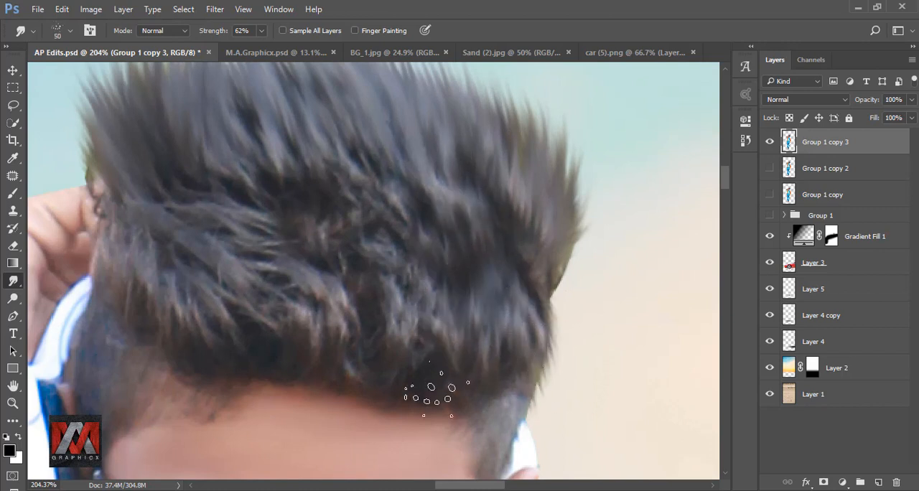
Smudge the curls across the middle and front of the hair downward into straight strands.
{"action": "left_click_drag", "start_coordinate": [409, 215], "coordinate": [434, 315]}
{"action": "left_click_drag", "start_coordinate": [373, 222], "coordinate": [398, 348]}
{"action": "left_click_drag", "start_coordinate": [316, 236], "coordinate": [330, 341]}
{"action": "left_click_drag", "start_coordinate": [244, 208], "coordinate": [287, 323]}
{"action": "left_click_drag", "start_coordinate": [209, 216], "coordinate": [248, 316]}
{"action": "mouse_move", "coordinate": [137, 205]}
{"action": "left_mouse_down"}
{"action": "mouse_move", "coordinate": [158, 277]}
{"action": "mouse_move", "coordinate": [111, 265]}
{"action": "left_mouse_up"}
{"action": "left_click_drag", "start_coordinate": [323, 187], "coordinate": [331, 280]}
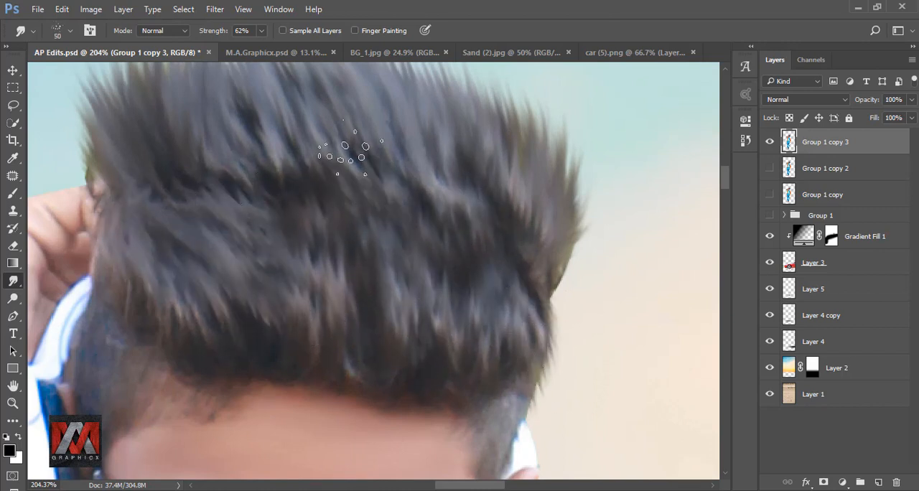
Blend the upper and middle hair with long downward smudge strokes, undoing the last stroke.
{"action": "left_click_drag", "start_coordinate": [445, 179], "coordinate": [479, 294]}
{"action": "left_click_drag", "start_coordinate": [495, 208], "coordinate": [518, 291]}
{"action": "left_click_drag", "start_coordinate": [431, 127], "coordinate": [456, 208]}
{"action": "left_click_drag", "start_coordinate": [345, 132], "coordinate": [318, 356]}
{"action": "left_click_drag", "start_coordinate": [251, 136], "coordinate": [287, 237]}
{"action": "left_click_drag", "start_coordinate": [190, 172], "coordinate": [197, 278]}
{"action": "left_click_drag", "start_coordinate": [172, 118], "coordinate": [197, 190]}
{"action": "left_click_drag", "start_coordinate": [282, 243], "coordinate": [296, 330]}
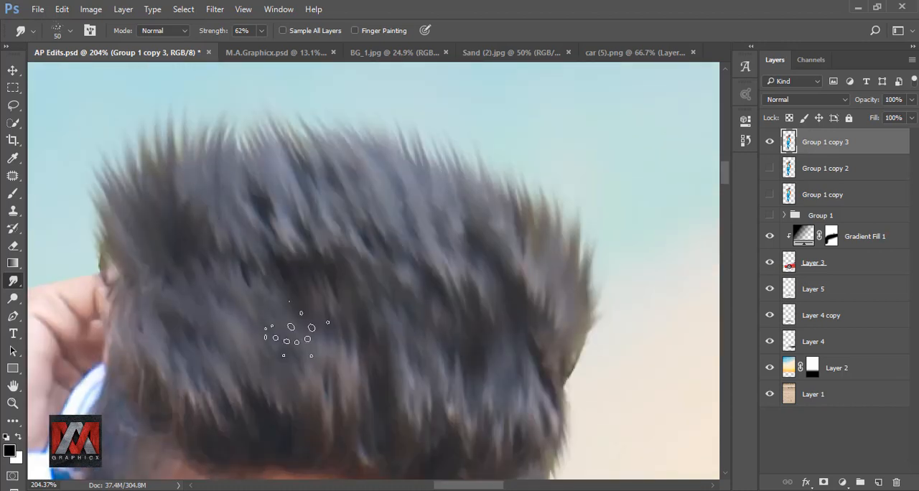
{"action": "key", "text": "ctrl+z"}
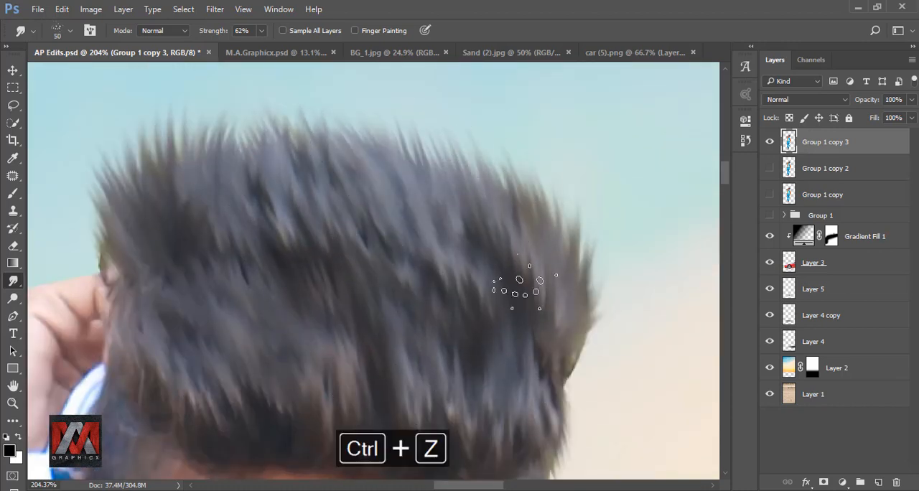
Smudge another round of upward strands along the entire top outline of the hair with the 50 px brush.
{"action": "left_click_drag", "start_coordinate": [565, 244], "coordinate": [549, 186]}
{"action": "mouse_move", "coordinate": [531, 215]}
{"action": "left_mouse_down"}
{"action": "mouse_move", "coordinate": [495, 145]}
{"action": "mouse_move", "coordinate": [514, 178]}
{"action": "left_mouse_up"}
{"action": "scroll", "coordinate": [480, 128], "scroll_direction": "up", "scroll_amount": 1}
{"action": "left_click_drag", "start_coordinate": [476, 215], "coordinate": [460, 162]}
{"action": "left_click_drag", "start_coordinate": [448, 222], "coordinate": [425, 153]}
{"action": "left_click_drag", "start_coordinate": [412, 204], "coordinate": [384, 143]}
{"action": "mouse_move", "coordinate": [344, 199]}
{"action": "left_mouse_down"}
{"action": "mouse_move", "coordinate": [315, 135]}
{"action": "mouse_move", "coordinate": [315, 144]}
{"action": "left_mouse_up"}
{"action": "mouse_move", "coordinate": [262, 208]}
{"action": "left_mouse_down"}
{"action": "mouse_move", "coordinate": [246, 152]}
{"action": "mouse_move", "coordinate": [215, 152]}
{"action": "left_mouse_up"}
{"action": "left_click_drag", "start_coordinate": [172, 208], "coordinate": [157, 150]}
{"action": "left_click_drag", "start_coordinate": [140, 230], "coordinate": [118, 184]}
{"action": "left_click_drag", "start_coordinate": [123, 248], "coordinate": [99, 188]}
Smudge longer strands at the side edge away from the raised hand and blend the hair on the opposite side.
{"action": "scroll", "coordinate": [264, 101], "scroll_direction": "down", "scroll_amount": 5}
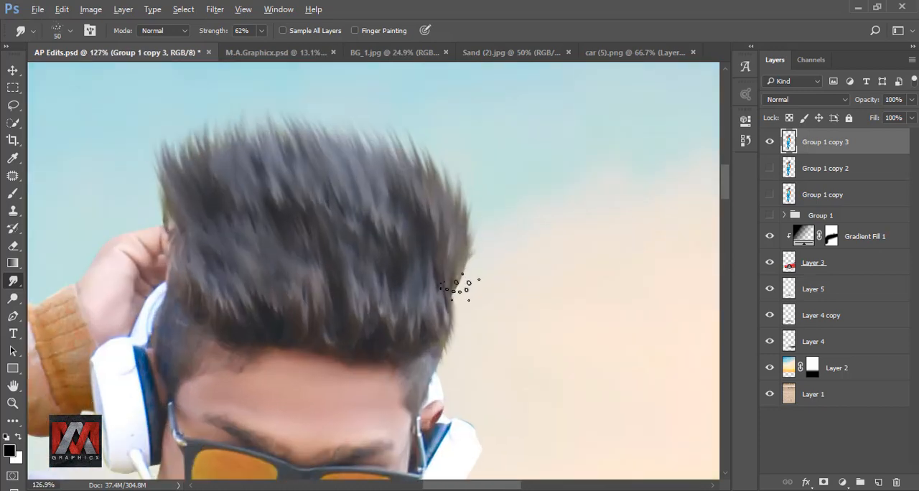
{"action": "scroll", "coordinate": [460, 287], "scroll_direction": "up", "scroll_amount": 3}
{"action": "mouse_move", "coordinate": [461, 301]}
{"action": "left_mouse_down"}
{"action": "mouse_move", "coordinate": [482, 262]}
{"action": "mouse_move", "coordinate": [494, 172]}
{"action": "mouse_move", "coordinate": [490, 237]}
{"action": "mouse_move", "coordinate": [488, 169]}
{"action": "left_mouse_up"}
{"action": "left_click_drag", "start_coordinate": [451, 219], "coordinate": [457, 158]}
{"action": "left_click_drag", "start_coordinate": [212, 183], "coordinate": [367, 250]}
{"action": "left_click_drag", "start_coordinate": [226, 260], "coordinate": [184, 185]}
{"action": "left_click_drag", "start_coordinate": [242, 274], "coordinate": [205, 204]}
{"action": "mouse_move", "coordinate": [240, 239]}
{"action": "left_mouse_down"}
{"action": "mouse_move", "coordinate": [205, 169]}
{"action": "mouse_move", "coordinate": [245, 160]}
{"action": "left_mouse_up"}
{"action": "mouse_move", "coordinate": [306, 401]}
{"action": "left_mouse_down"}
{"action": "mouse_move", "coordinate": [316, 257]}
{"action": "mouse_move", "coordinate": [269, 205]}
{"action": "left_mouse_up"}
Refine the hair along the forehead hairline and temple with a 35 px smudge brush, reducing it to 25 px.
{"action": "scroll", "coordinate": [241, 282], "scroll_direction": "up", "scroll_amount": 3}
{"action": "key", "text": "bracketleft"}
{"action": "key", "text": "bracketleft"}
{"action": "key", "text": "bracketleft"}
{"action": "mouse_move", "coordinate": [283, 294]}
{"action": "left_mouse_down"}
{"action": "mouse_move", "coordinate": [266, 231]}
{"action": "mouse_move", "coordinate": [252, 232]}
{"action": "left_mouse_up"}
{"action": "left_click_drag", "start_coordinate": [610, 316], "coordinate": [399, 259]}
{"action": "scroll", "coordinate": [470, 265], "scroll_direction": "up", "scroll_amount": 3}
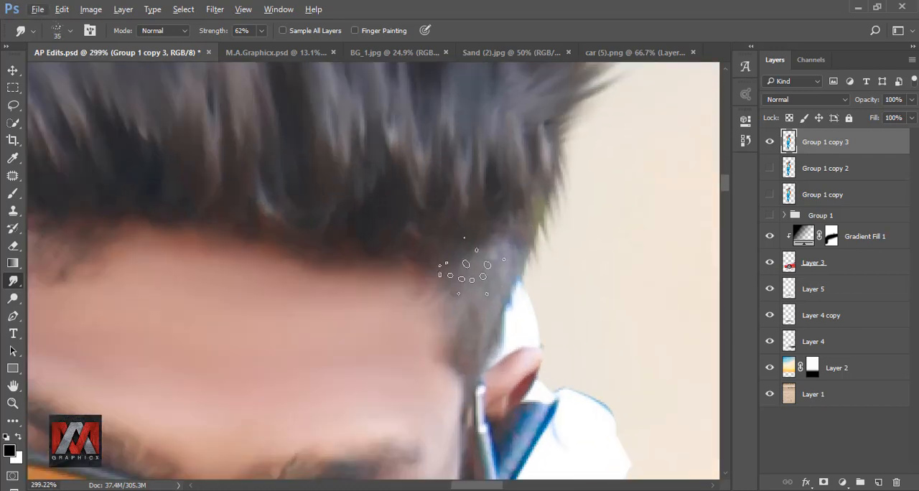
{"action": "key", "text": "bracketleft"}
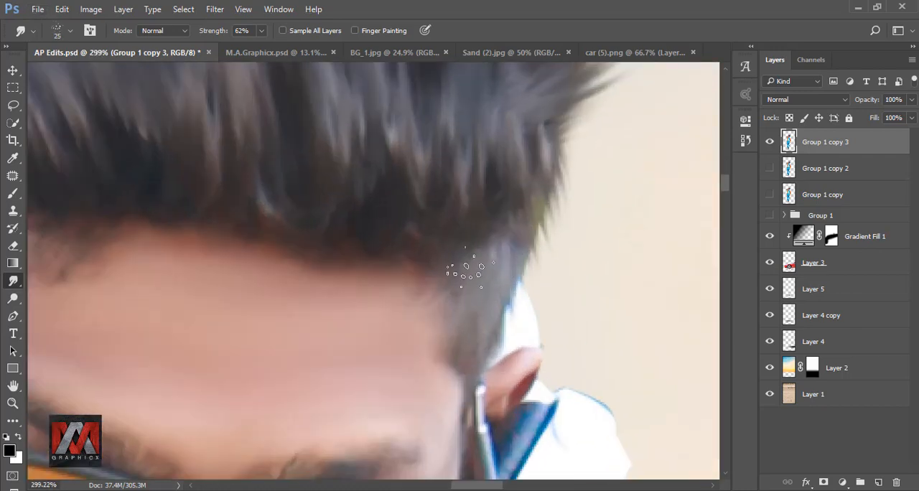
Check the smudged hair by toggling its layer's visibility, and add a new layer directly above Group 1.
{"action": "scroll", "coordinate": [445, 208], "scroll_direction": "down", "scroll_amount": 10}
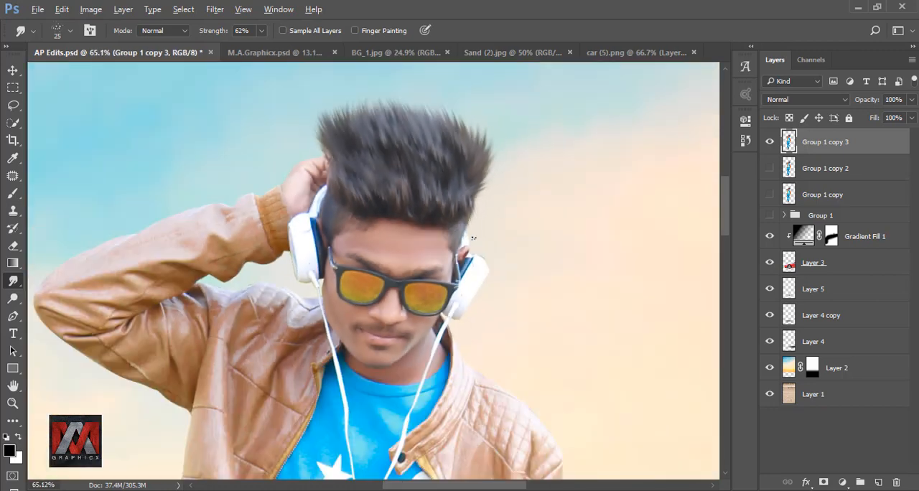
{"action": "key", "text": "ctrl+0"}
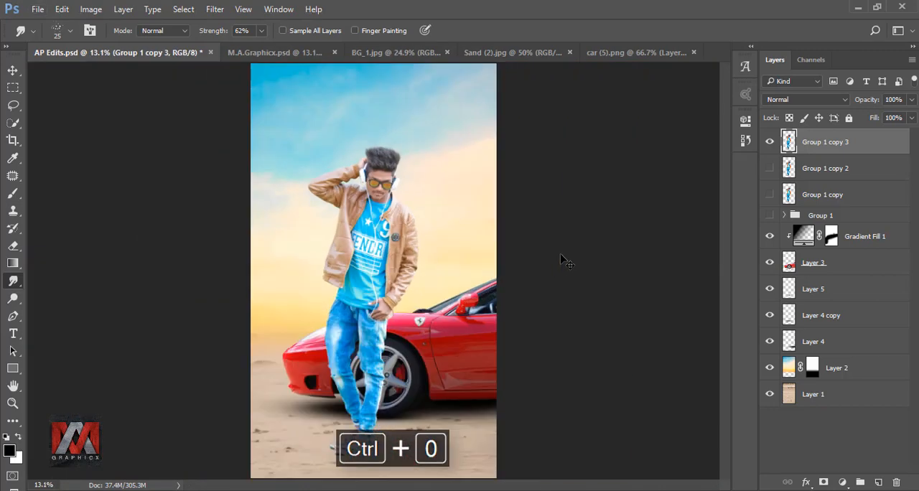
{"action": "left_click", "coordinate": [770, 142]}
{"action": "left_click", "coordinate": [794, 216]}
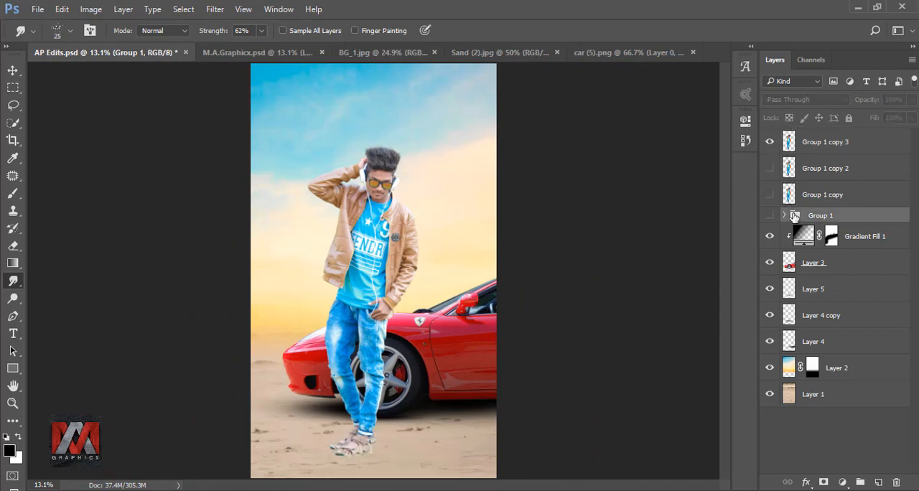
{"action": "left_click", "coordinate": [876, 483]}
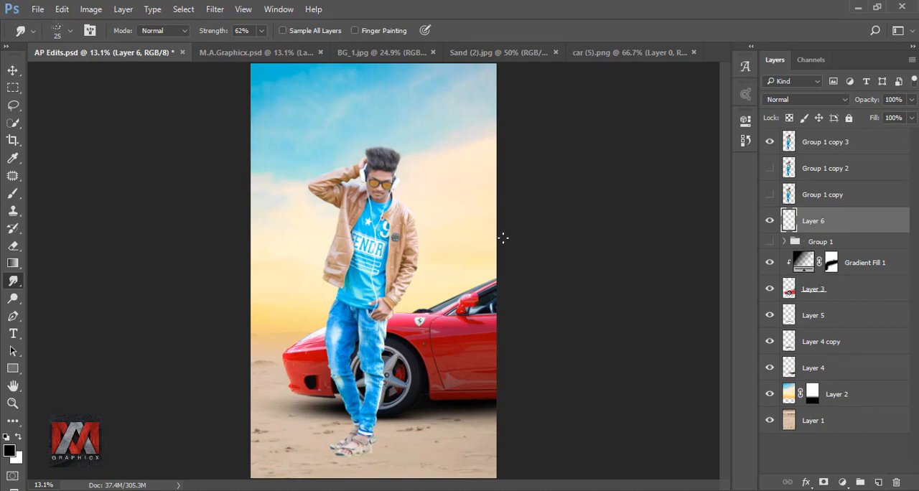
Draw a Pen path from the front sandal's heel diagonally past the image's lower edge and back to its toe, outlining a cast shadow.
{"action": "left_click", "coordinate": [13, 318]}
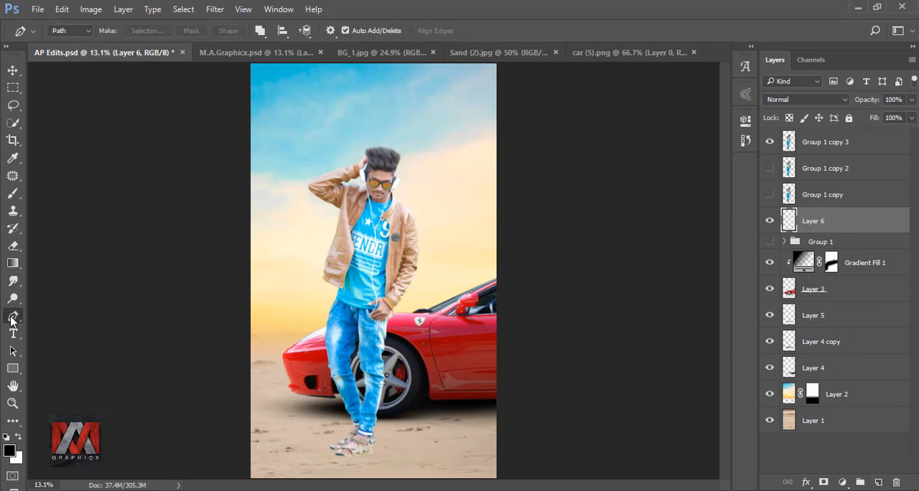
{"action": "scroll", "coordinate": [373, 457], "scroll_direction": "up", "scroll_amount": 18}
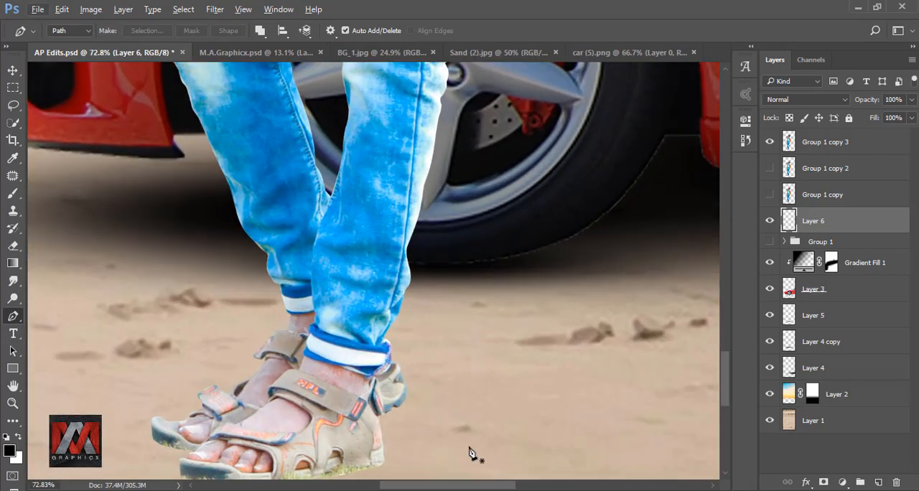
{"action": "left_click_drag", "start_coordinate": [463, 449], "coordinate": [407, 270]}
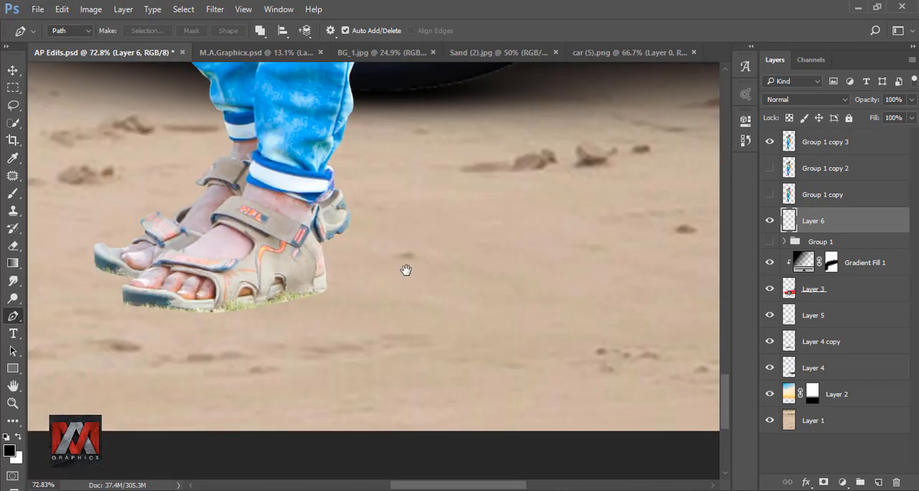
{"action": "left_click", "coordinate": [323, 284]}
{"action": "scroll", "coordinate": [463, 353], "scroll_direction": "down", "scroll_amount": 6}
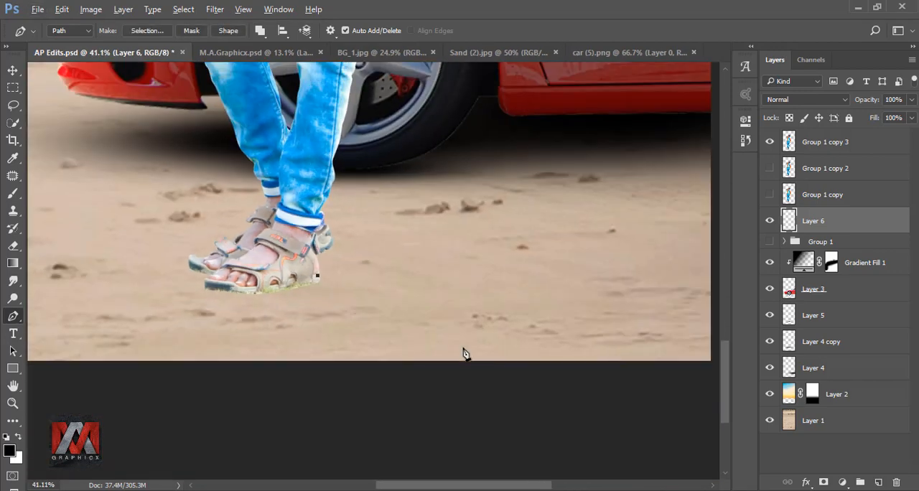
{"action": "left_click", "coordinate": [591, 381]}
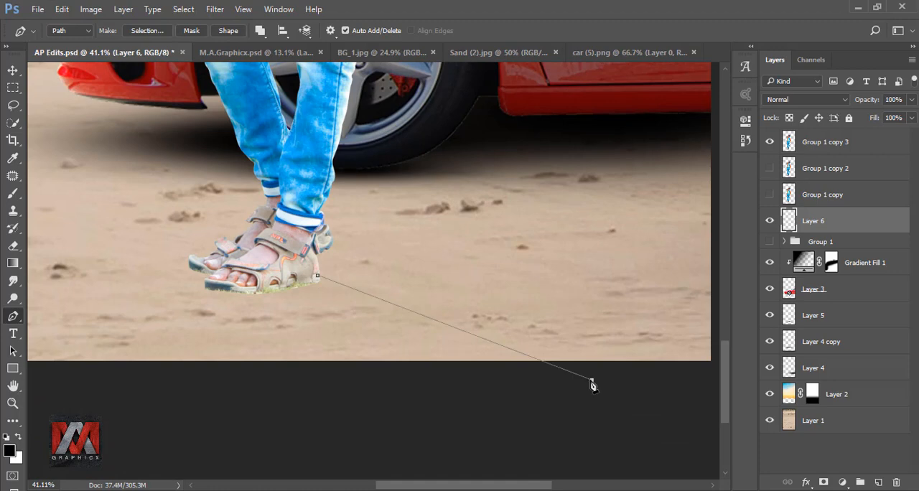
{"action": "left_click", "coordinate": [541, 400]}
{"action": "scroll", "coordinate": [208, 292], "scroll_direction": "up", "scroll_amount": 8}
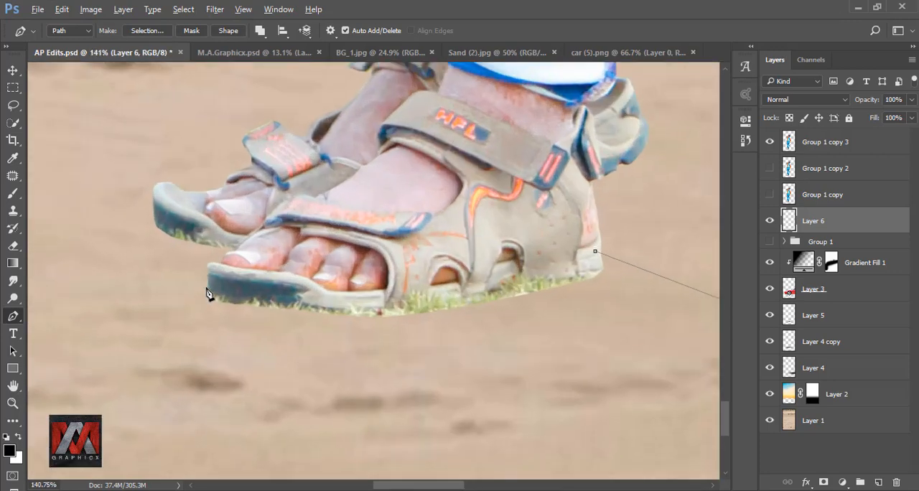
{"action": "left_click", "coordinate": [209, 308]}
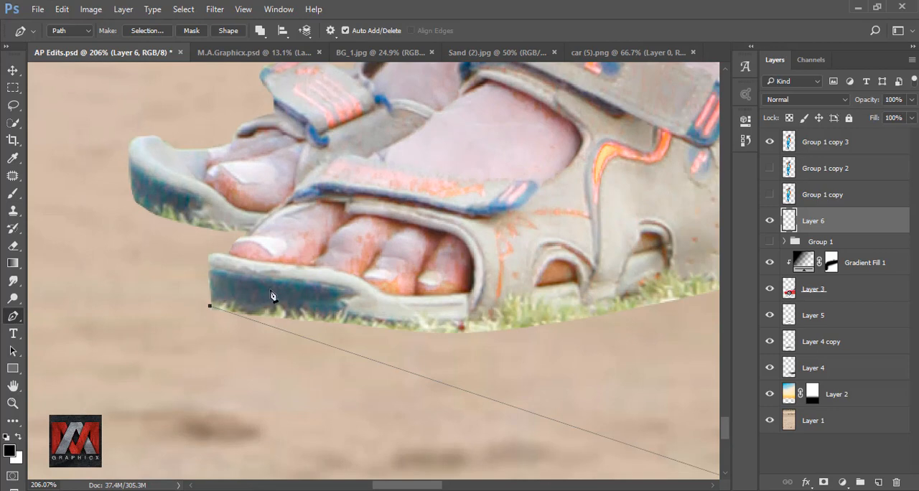
{"action": "left_click_drag", "start_coordinate": [485, 256], "coordinate": [245, 300]}
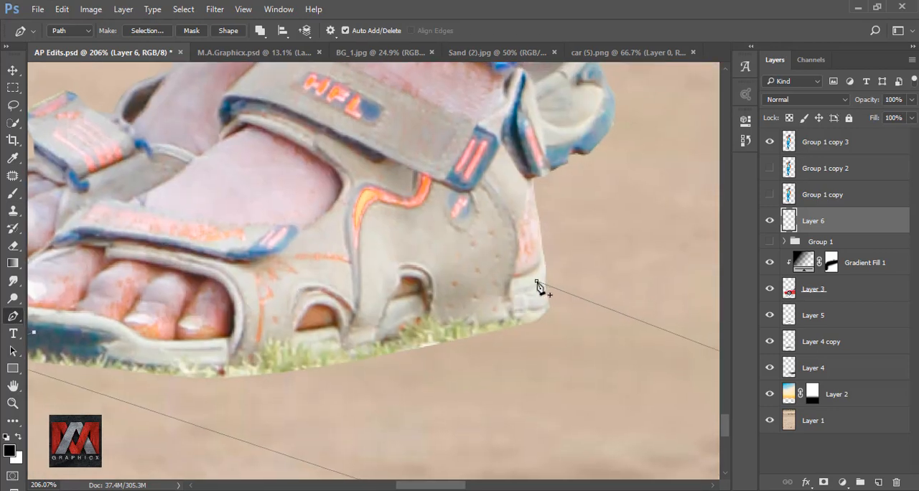
Close the shadow path at the heel and convert it into a selection.
{"action": "right_click", "coordinate": [513, 290]}
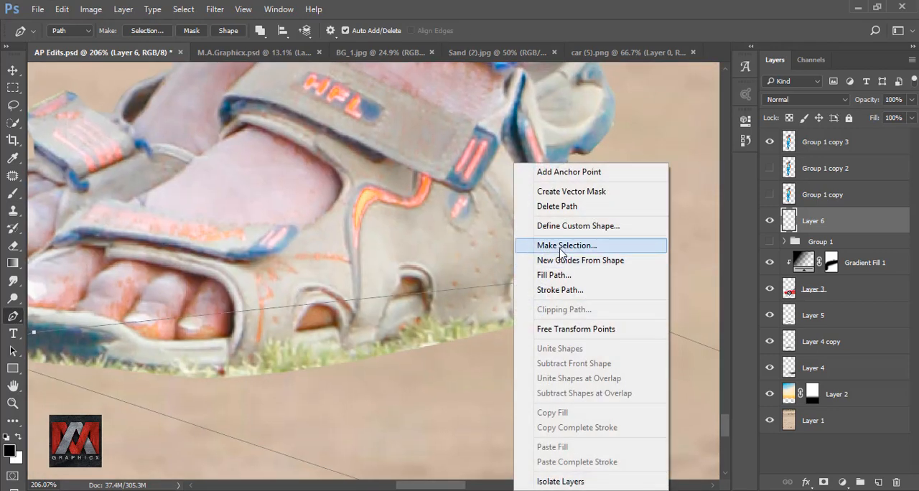
{"action": "left_click", "coordinate": [551, 244]}
{"action": "left_click", "coordinate": [535, 140]}
{"action": "key", "text": "ctrl+minus"}
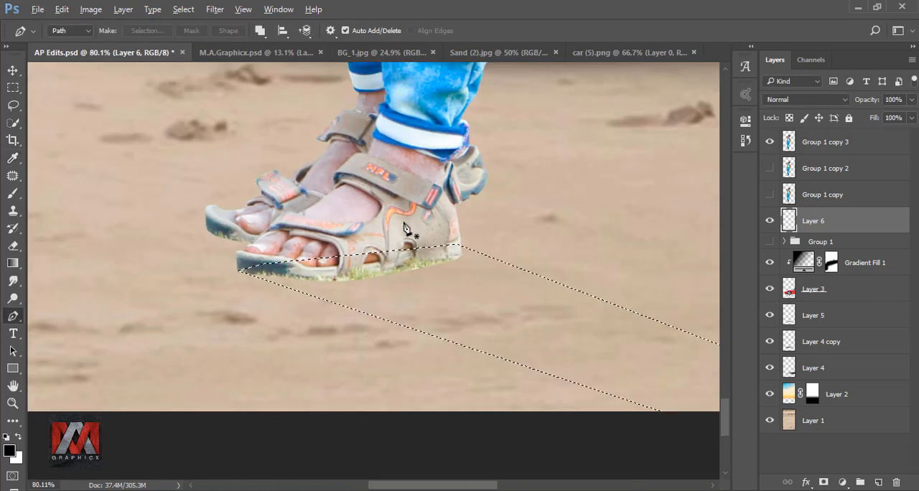
{"action": "key", "text": "ctrl+0"}
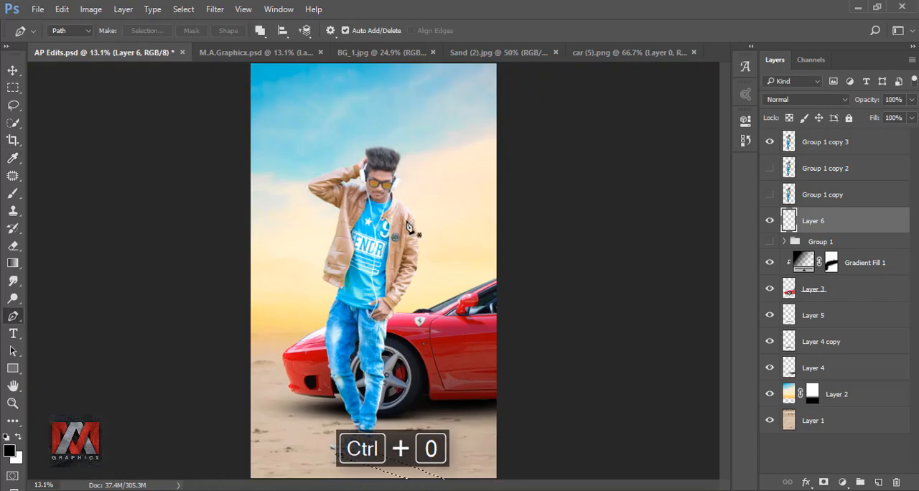
Fill the shadow selection on Layer 6 with black at 100% opacity and deselect it.
{"action": "key", "text": "shift+F5"}
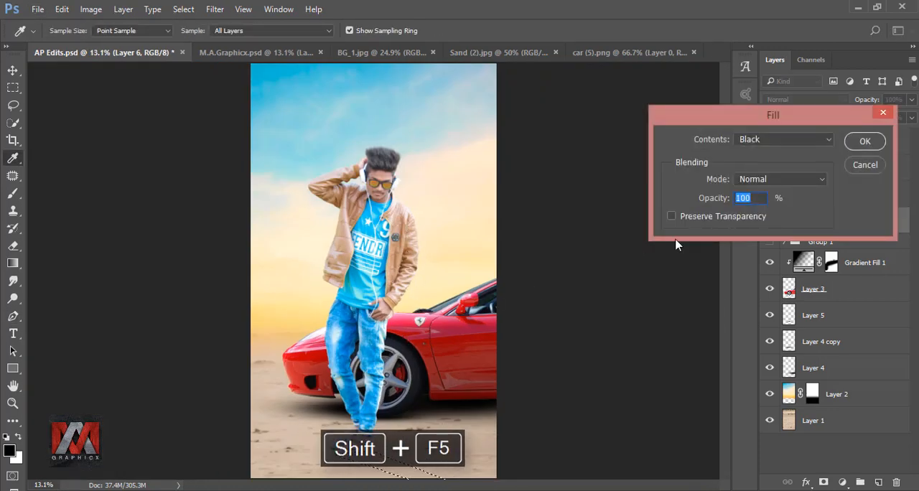
{"action": "left_click", "coordinate": [770, 142]}
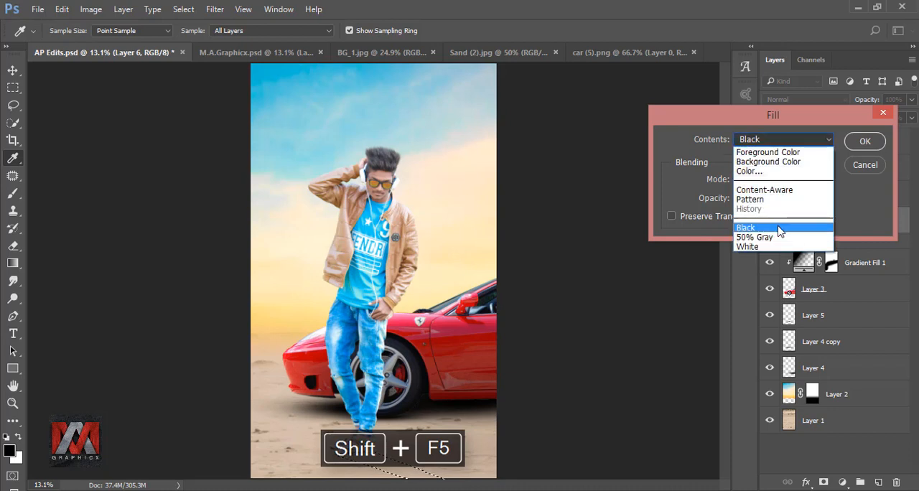
{"action": "left_click", "coordinate": [782, 229]}
{"action": "left_click", "coordinate": [864, 142]}
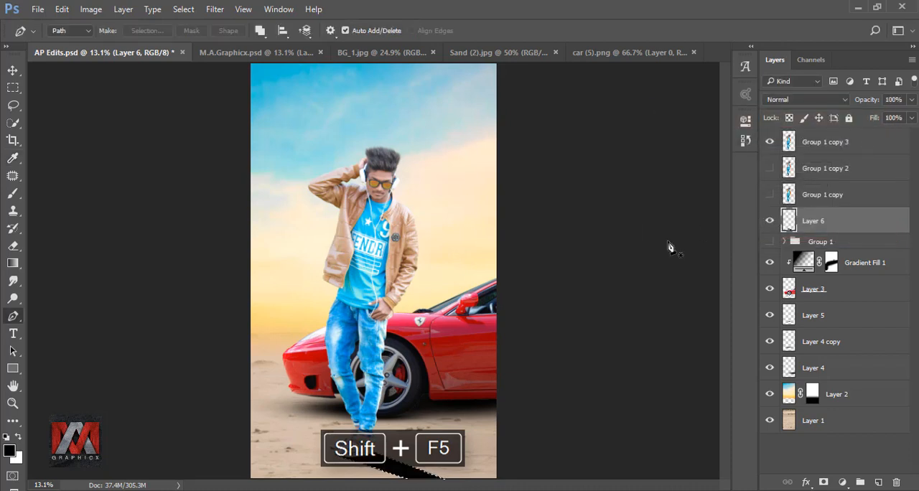
{"action": "key", "text": "ctrl+d"}
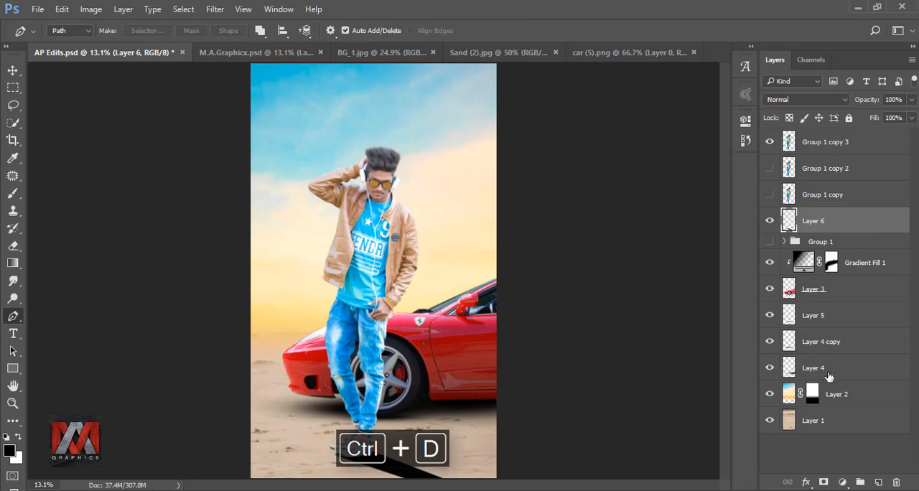
Add a mask to Layer 6 and fade the shadow's far end with a black-to-transparent linear gradient.
{"action": "left_click", "coordinate": [824, 479]}
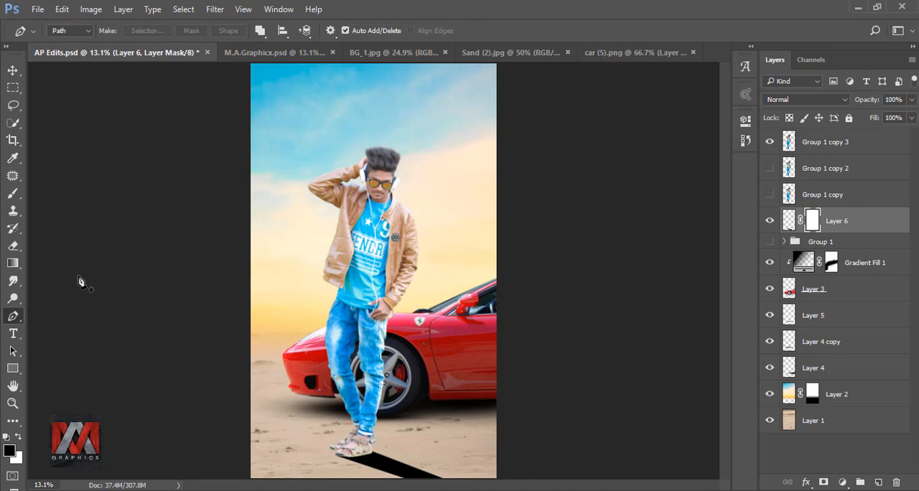
{"action": "left_click", "coordinate": [12, 263]}
{"action": "scroll", "coordinate": [349, 430], "scroll_direction": "up", "scroll_amount": 6}
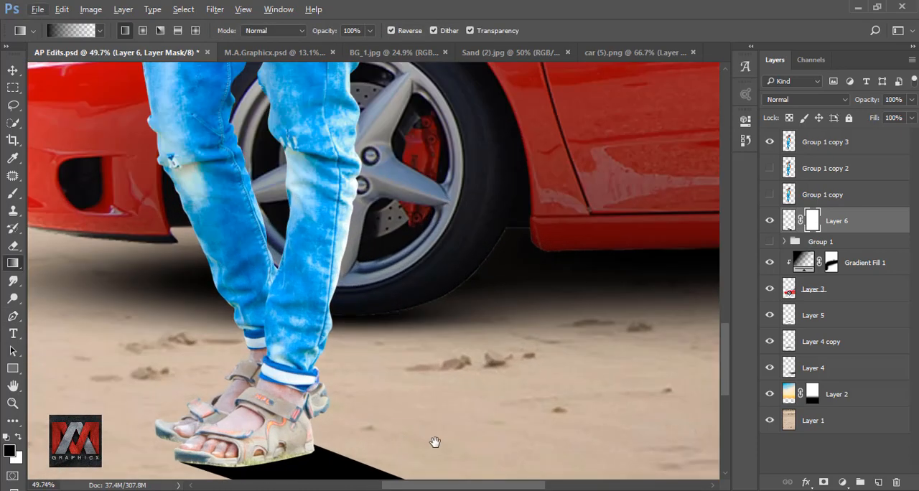
{"action": "left_click_drag", "start_coordinate": [435, 438], "coordinate": [398, 265]}
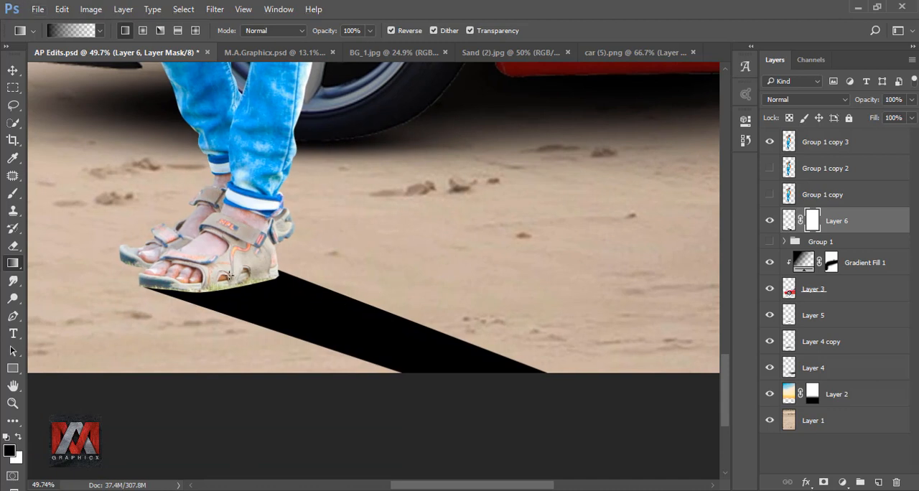
{"action": "left_click_drag", "start_coordinate": [344, 319], "coordinate": [470, 374]}
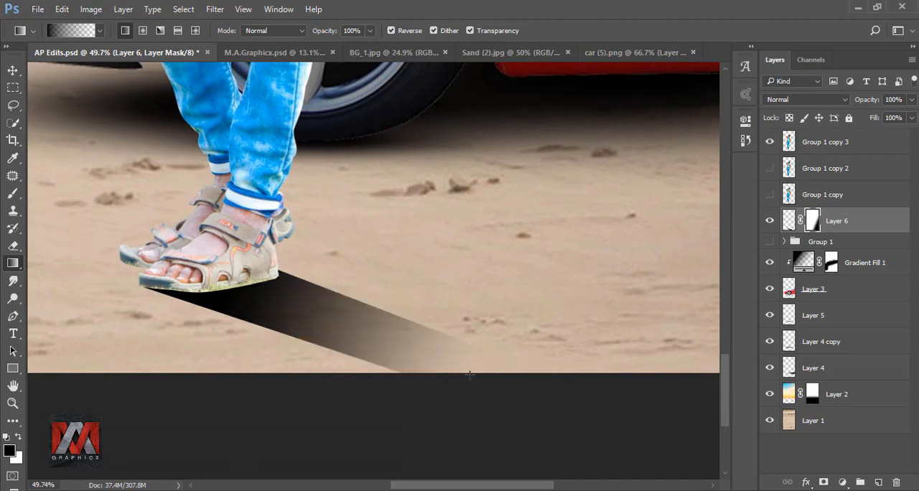
Apply more gradient passes on the Layer 6 mask to shorten and soften the cast shadow near the feet.
{"action": "left_click_drag", "start_coordinate": [275, 399], "coordinate": [282, 442]}
{"action": "left_click_drag", "start_coordinate": [224, 392], "coordinate": [223, 420]}
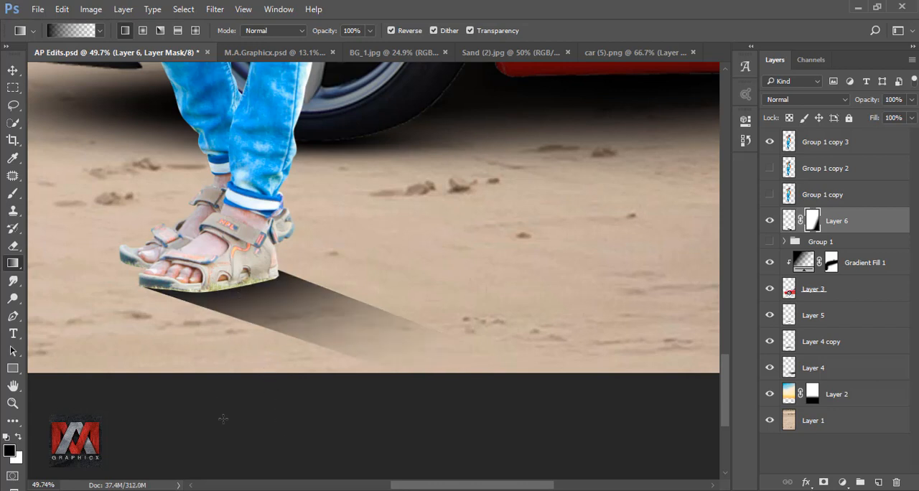
{"action": "left_click_drag", "start_coordinate": [237, 260], "coordinate": [372, 401]}
{"action": "left_click_drag", "start_coordinate": [238, 351], "coordinate": [264, 443]}
{"action": "key", "text": "ctrl+minus"}
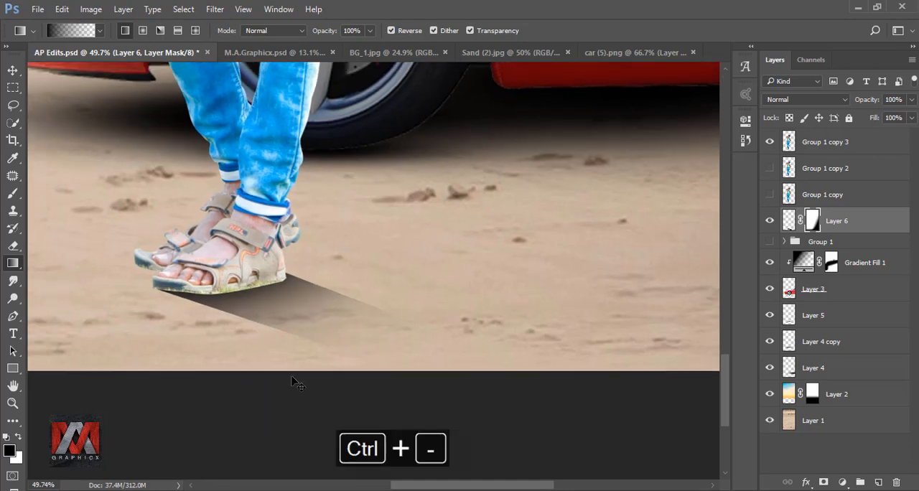
{"action": "key", "text": "ctrl+0"}
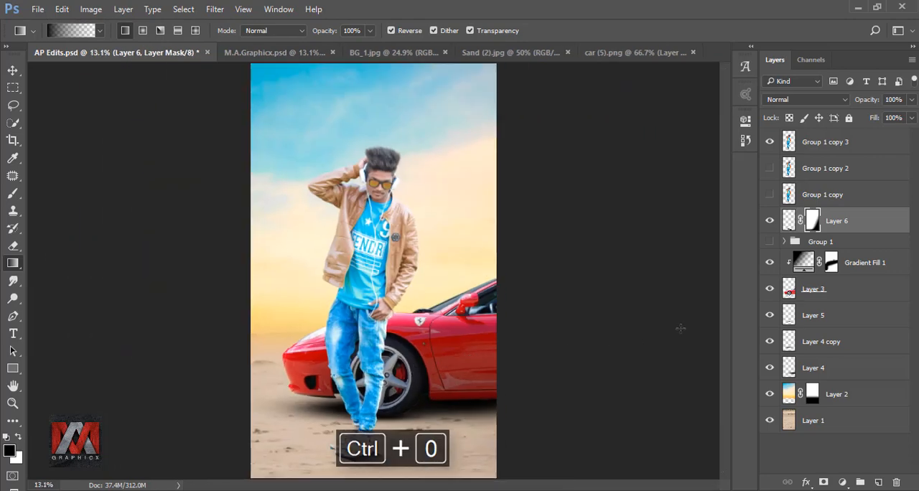
Blur the shadow on Layer 6 with a Gaussian Blur of increased radius and compare it by toggling the layer's visibility.
{"action": "left_click", "coordinate": [789, 220]}
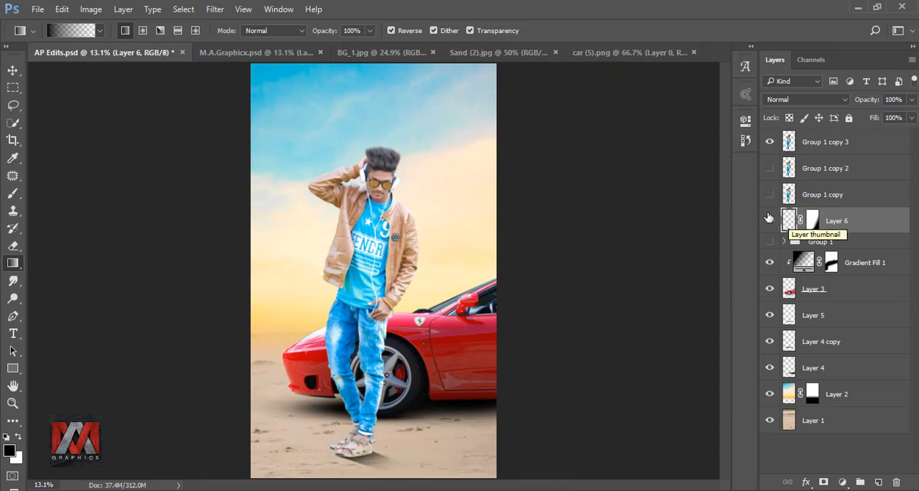
{"action": "left_click", "coordinate": [214, 9]}
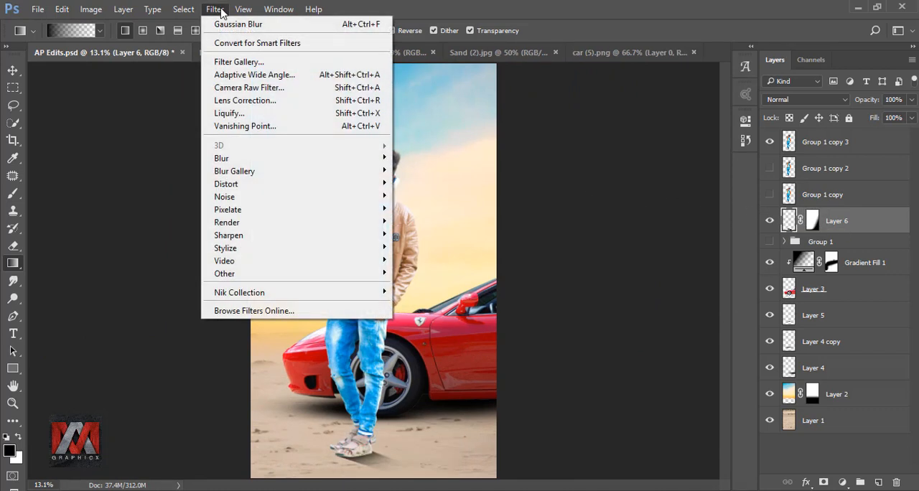
{"action": "mouse_move", "coordinate": [241, 157]}
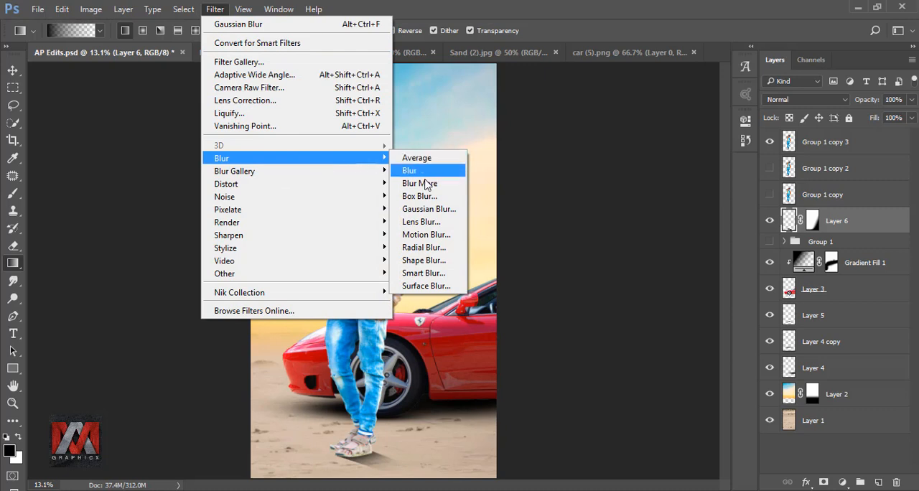
{"action": "left_click", "coordinate": [439, 209]}
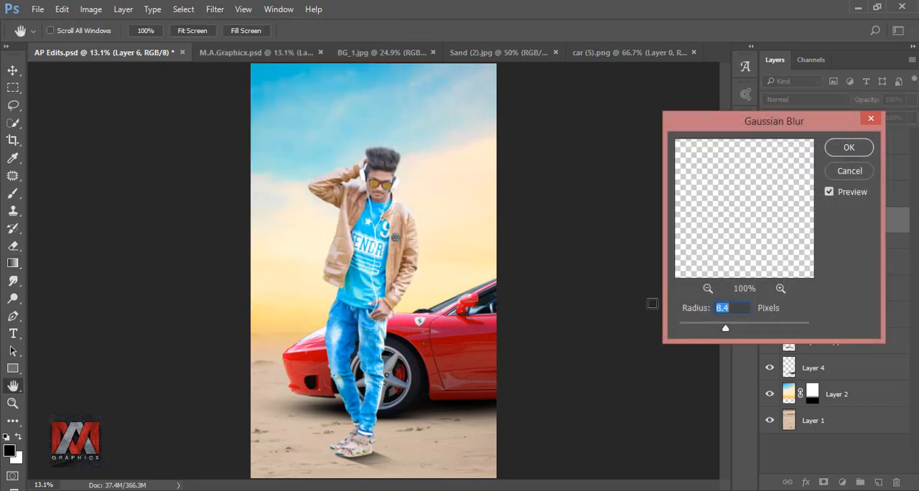
{"action": "left_click", "coordinate": [742, 330]}
{"action": "left_click", "coordinate": [846, 149]}
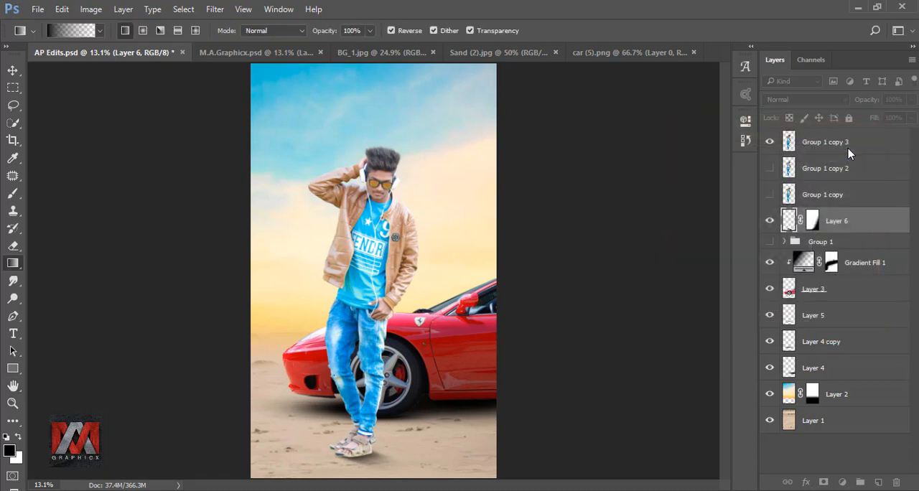
{"action": "left_click", "coordinate": [770, 222]}
{"action": "left_click", "coordinate": [770, 221]}
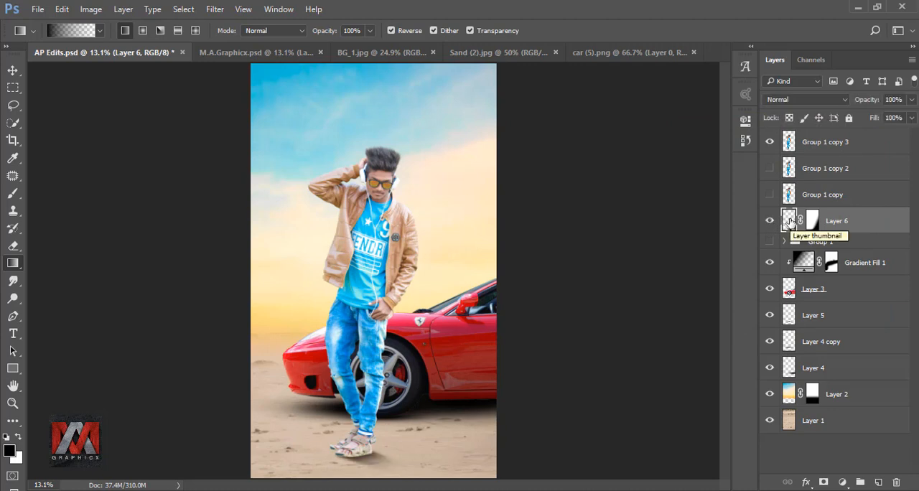
Add a new layer above Layer 6 and reduce the soft black brush to 70 px for painting at the feet.
{"action": "left_click", "coordinate": [879, 481]}
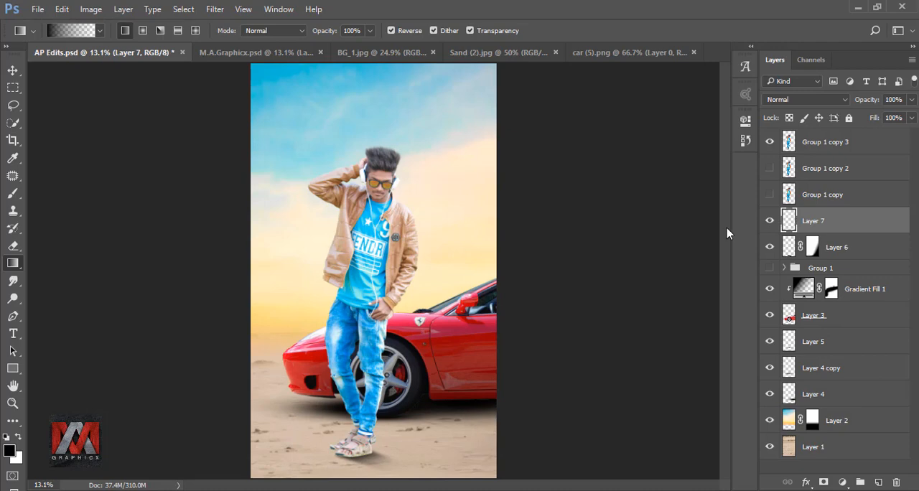
{"action": "left_click", "coordinate": [13, 193]}
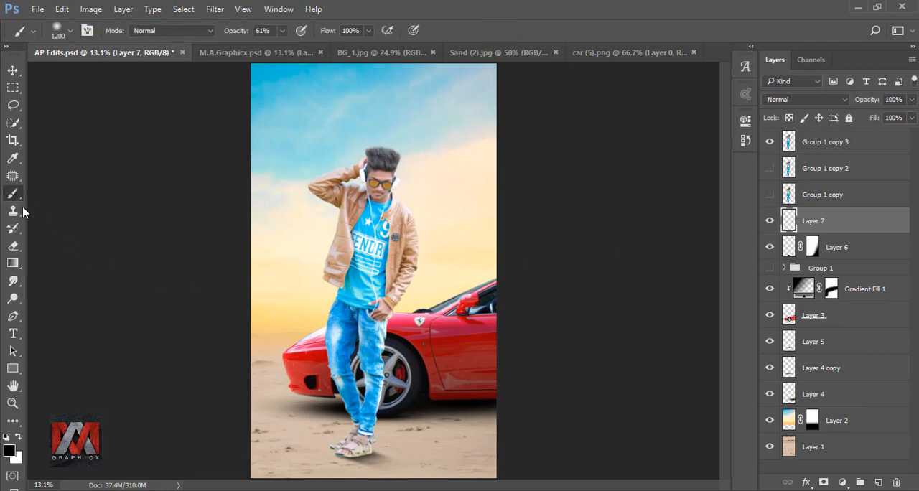
{"action": "scroll", "coordinate": [382, 417], "scroll_direction": "up", "scroll_amount": 3}
{"action": "scroll", "coordinate": [382, 418], "scroll_direction": "up", "scroll_amount": 5}
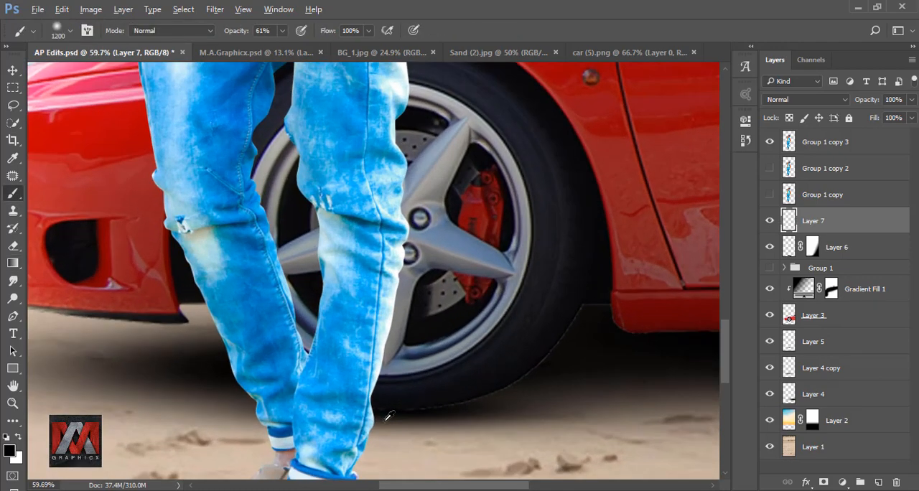
{"action": "left_click_drag", "start_coordinate": [437, 333], "coordinate": [405, 228]}
{"action": "scroll", "coordinate": [395, 252], "scroll_direction": "down", "scroll_amount": 2}
{"action": "key", "text": "bracketleft"}
{"action": "key", "text": "bracketleft"}
{"action": "key", "text": "bracketleft"}
{"action": "key", "text": "bracketleft"}
{"action": "key", "text": "bracketleft"}
{"action": "key", "text": "bracketleft"}
{"action": "key", "text": "bracketleft"}
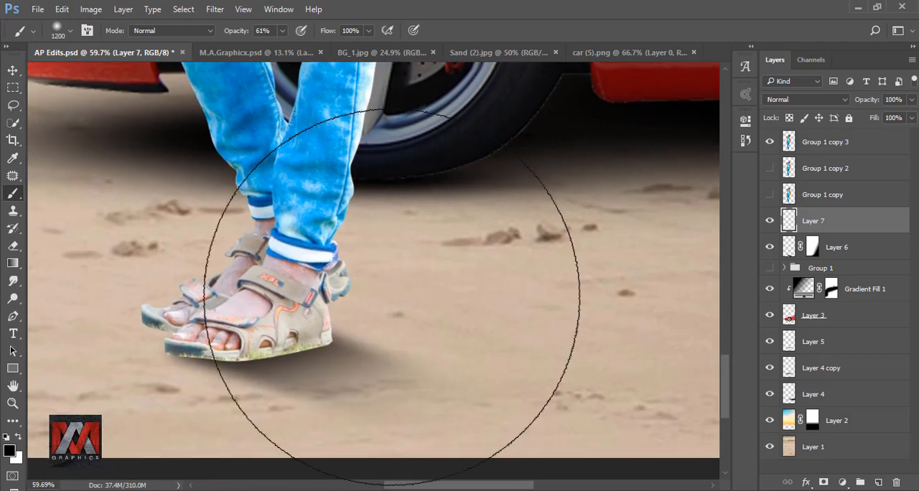
{"action": "key", "text": "bracketleft"}
{"action": "key", "text": "bracketleft"}
{"action": "key", "text": "bracketleft"}
{"action": "key", "text": "bracketleft"}
{"action": "key", "text": "bracketleft"}
{"action": "key", "text": "bracketleft"}
{"action": "key", "text": "bracketleft"}
{"action": "key", "text": "bracketleft"}
{"action": "key", "text": "bracketleft"}
{"action": "key", "text": "bracketleft"}
{"action": "key", "text": "bracketleft"}
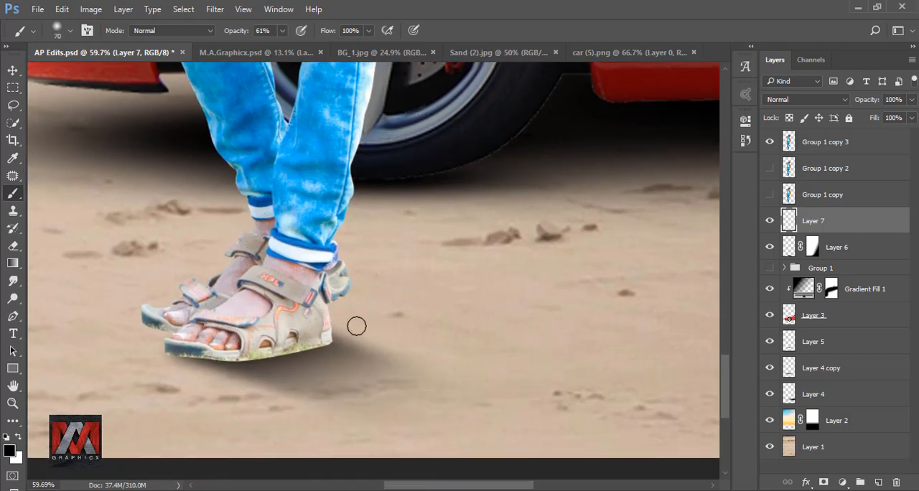
Undo the trial stroke and set the brush to 20 px at 27% opacity.
{"action": "scroll", "coordinate": [165, 382], "scroll_direction": "up", "scroll_amount": 5}
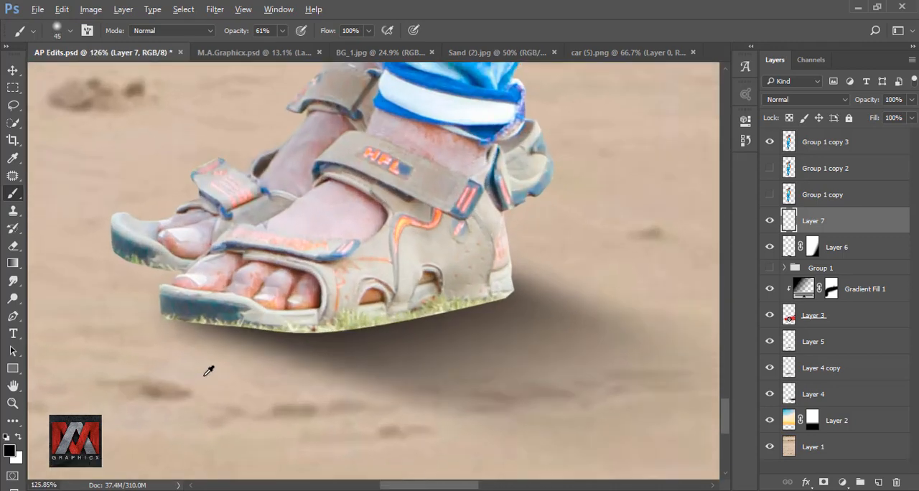
{"action": "key", "text": "bracketleft"}
{"action": "key", "text": "bracketleft"}
{"action": "key", "text": "bracketleft"}
{"action": "key", "text": "ctrl+z"}
{"action": "left_click", "coordinate": [282, 32]}
{"action": "left_click_drag", "start_coordinate": [284, 46], "coordinate": [260, 46]}
{"action": "left_click", "coordinate": [441, 54]}
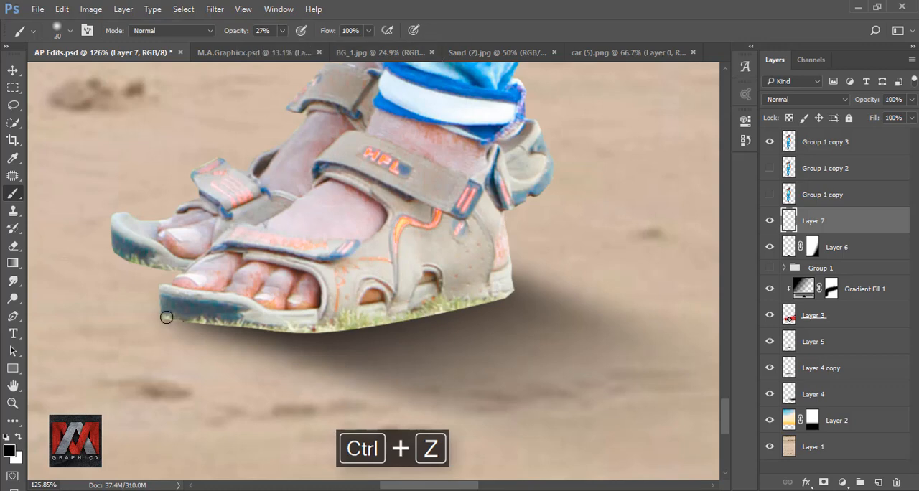
Paint a faint contact shadow along the front sandal's sole from toe to heel on Layer 7.
{"action": "left_click_drag", "start_coordinate": [166, 317], "coordinate": [186, 317]}
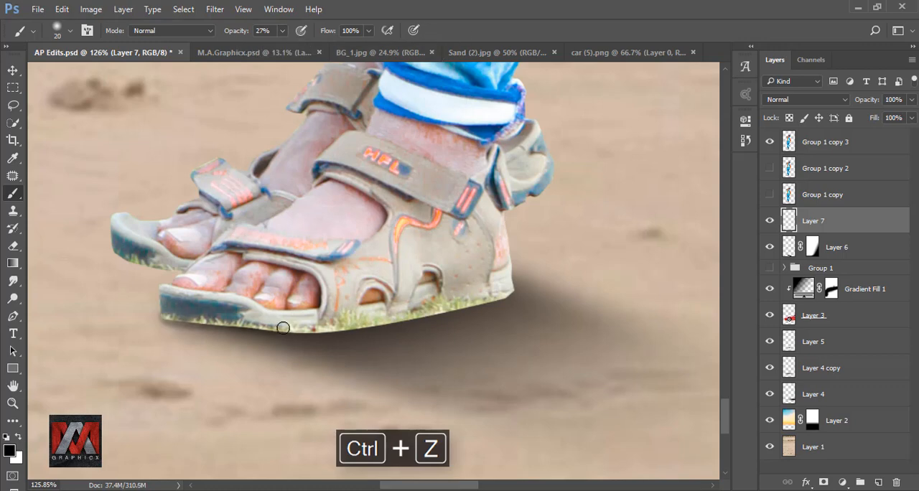
{"action": "mouse_move", "coordinate": [283, 328]}
{"action": "left_mouse_down"}
{"action": "mouse_move", "coordinate": [389, 323]}
{"action": "mouse_move", "coordinate": [501, 295]}
{"action": "left_mouse_up"}
{"action": "left_click_drag", "start_coordinate": [447, 293], "coordinate": [333, 429]}
{"action": "mouse_move", "coordinate": [398, 345]}
{"action": "left_mouse_down"}
{"action": "mouse_move", "coordinate": [426, 325]}
{"action": "mouse_move", "coordinate": [401, 343]}
{"action": "left_mouse_up"}
Raise the brush opacity to 100% and paint a contact shadow beneath the rear sandal's heel.
{"action": "left_click", "coordinate": [282, 31]}
{"action": "left_click_drag", "start_coordinate": [280, 47], "coordinate": [331, 51]}
{"action": "left_click", "coordinate": [352, 313]}
{"action": "left_click_drag", "start_coordinate": [412, 337], "coordinate": [400, 340]}
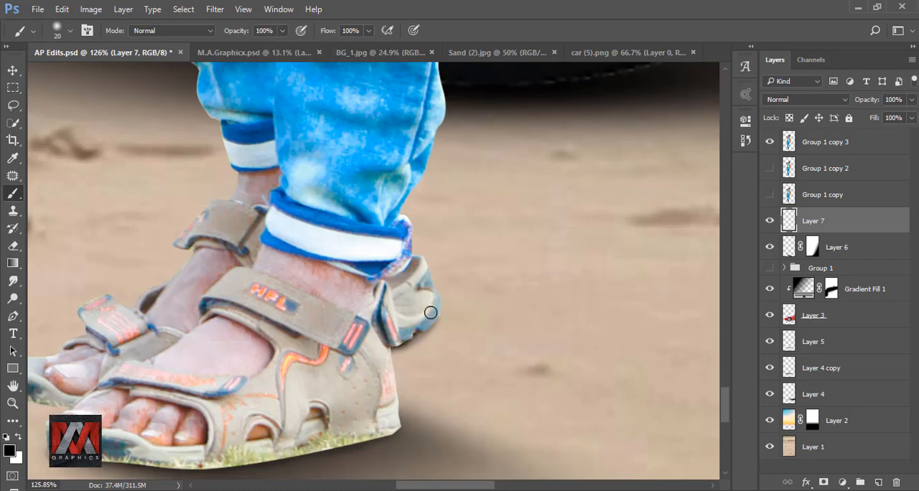
{"action": "left_click_drag", "start_coordinate": [431, 312], "coordinate": [419, 327]}
{"action": "mouse_move", "coordinate": [339, 329]}
{"action": "left_mouse_down"}
{"action": "mouse_move", "coordinate": [361, 268]}
{"action": "mouse_move", "coordinate": [387, 239]}
{"action": "left_mouse_up"}
Paint the contact shadow beneath the rear sandal's toe with a 35 px brush and check the whole image.
{"action": "mouse_move", "coordinate": [436, 332]}
{"action": "left_mouse_down"}
{"action": "mouse_move", "coordinate": [339, 351]}
{"action": "mouse_move", "coordinate": [165, 360]}
{"action": "left_mouse_up"}
{"action": "mouse_move", "coordinate": [135, 306]}
{"action": "left_mouse_down"}
{"action": "mouse_move", "coordinate": [240, 358]}
{"action": "mouse_move", "coordinate": [166, 346]}
{"action": "mouse_move", "coordinate": [232, 357]}
{"action": "mouse_move", "coordinate": [181, 353]}
{"action": "left_mouse_up"}
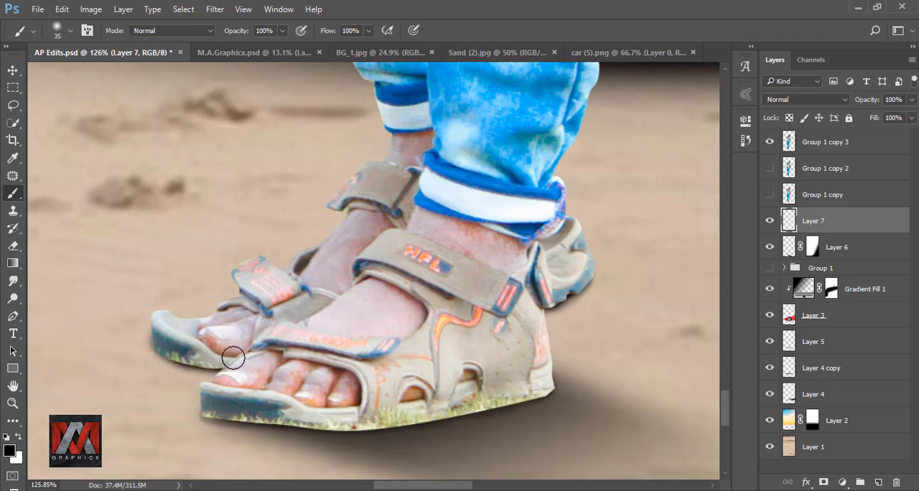
{"action": "scroll", "coordinate": [380, 352], "scroll_direction": "down", "scroll_amount": 5}
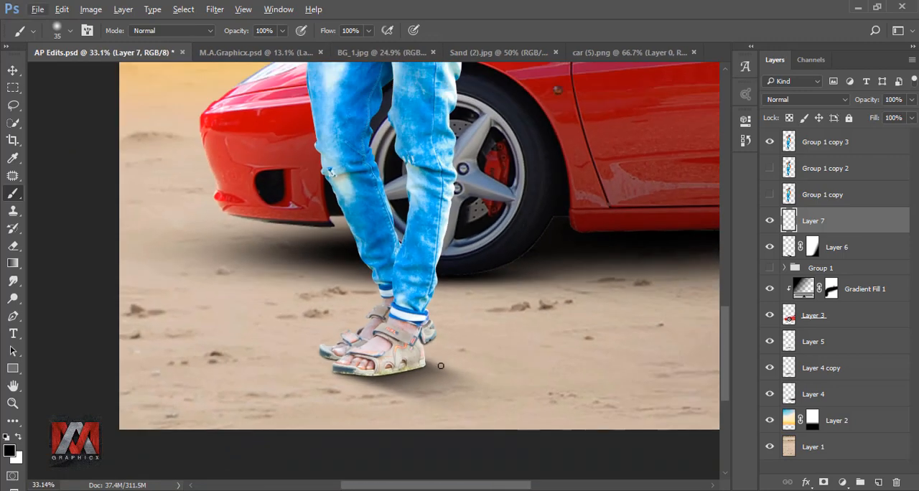
{"action": "key", "text": "ctrl+minus"}
{"action": "key", "text": "ctrl+0"}
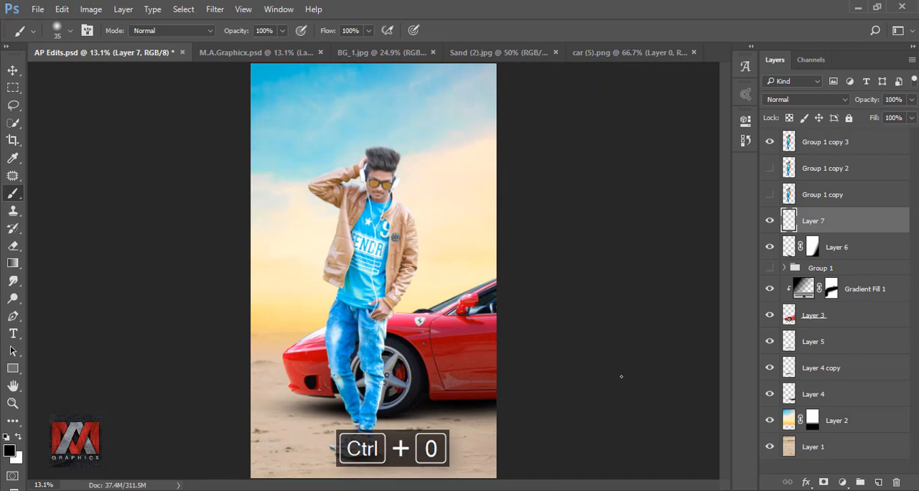
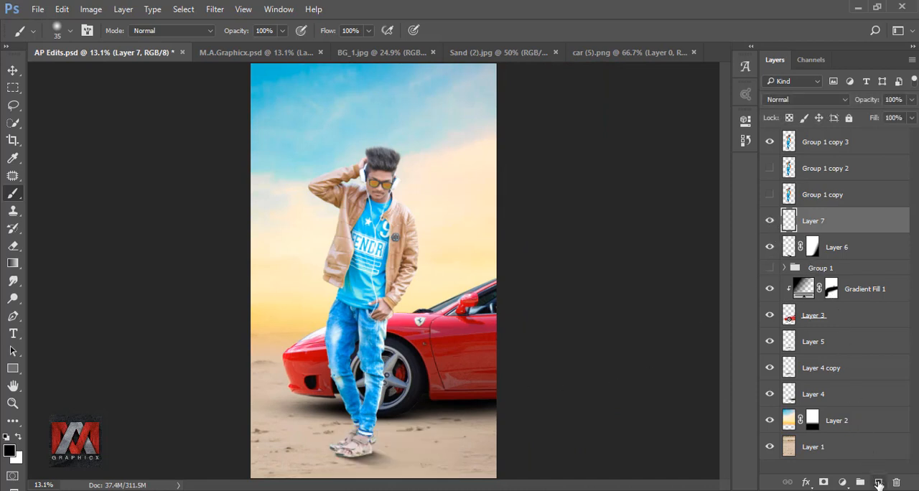
Create a new layer above Layer 7 and stamp one soft black 90 px brush dot on the sand beside the sandals.
{"action": "left_click", "coordinate": [878, 482]}
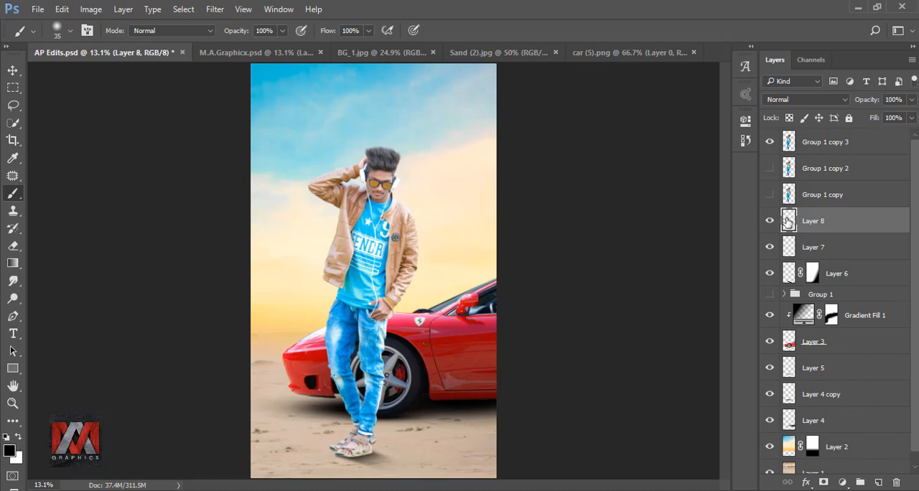
{"action": "scroll", "coordinate": [349, 436], "scroll_direction": "up", "scroll_amount": 19}
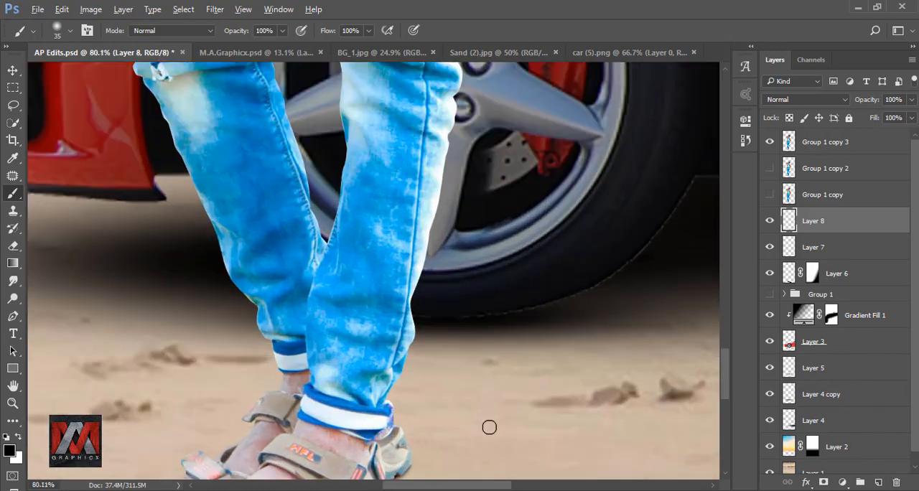
{"action": "left_click_drag", "start_coordinate": [492, 426], "coordinate": [438, 244]}
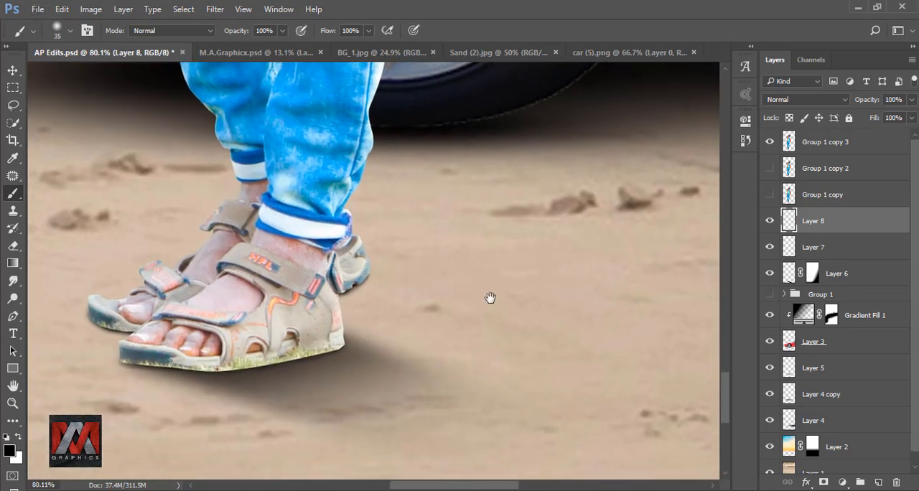
{"action": "key", "text": "bracketright"}
{"action": "key", "text": "bracketright"}
{"action": "key", "text": "bracketright"}
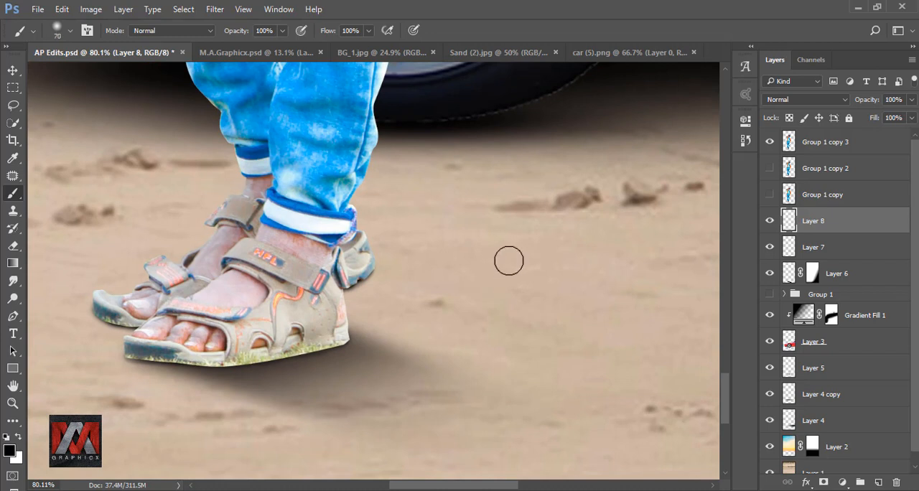
{"action": "left_click", "coordinate": [509, 260]}
Transform the dot to 238.89% width and 41.26% height, and place it beneath the rear sandal's raised heel.
{"action": "key", "text": "ctrl+t"}
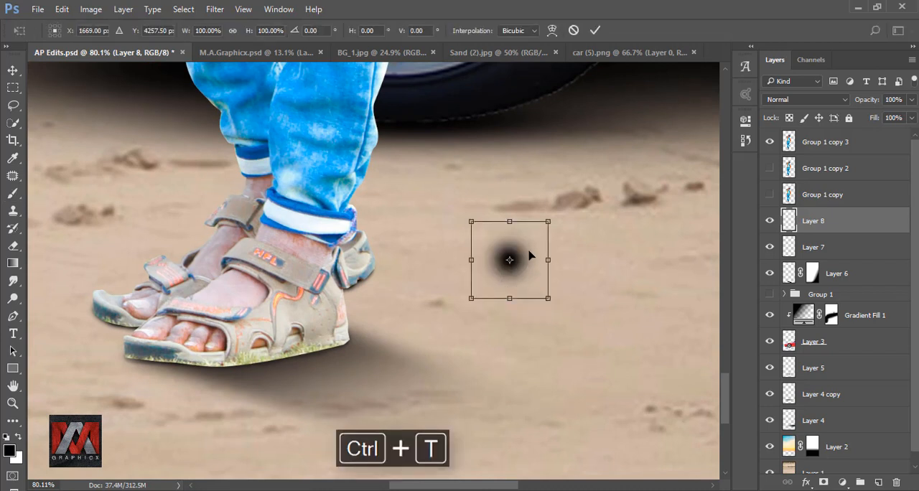
{"action": "left_click_drag", "start_coordinate": [509, 220], "coordinate": [333, 321]}
{"action": "left_click_drag", "start_coordinate": [416, 299], "coordinate": [439, 299]}
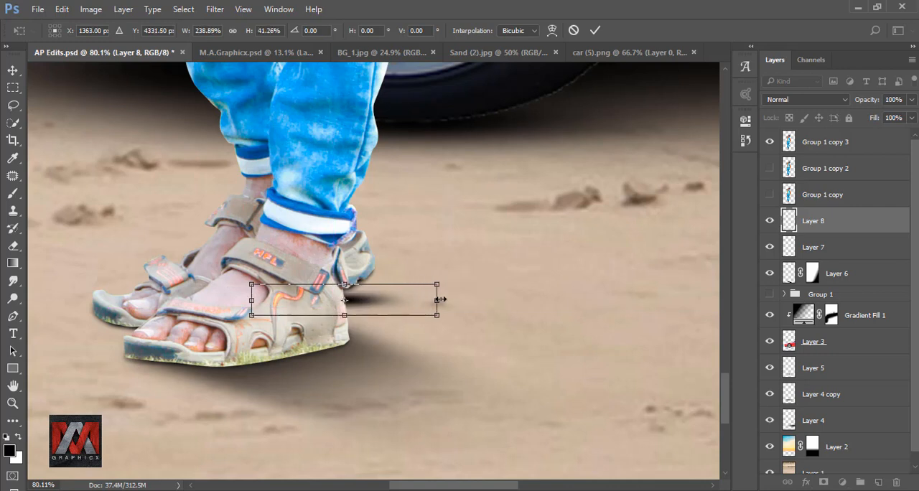
{"action": "left_click_drag", "start_coordinate": [383, 297], "coordinate": [404, 288]}
{"action": "key", "text": "Left"}
{"action": "key", "text": "Left"}
{"action": "key", "text": "Down"}
{"action": "key", "text": "Down"}
{"action": "key", "text": "Left"}
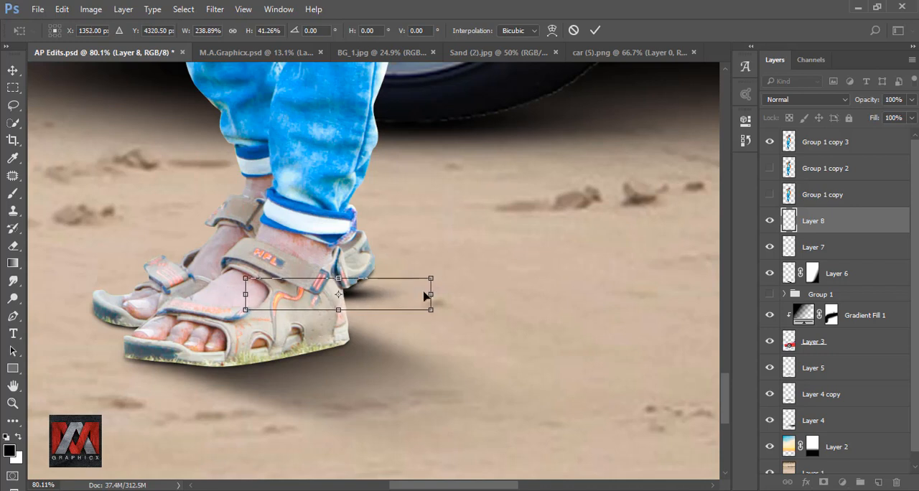
{"action": "left_click", "coordinate": [595, 30]}
Lower Layer 8's opacity to 75%.
{"action": "key", "text": "b"}
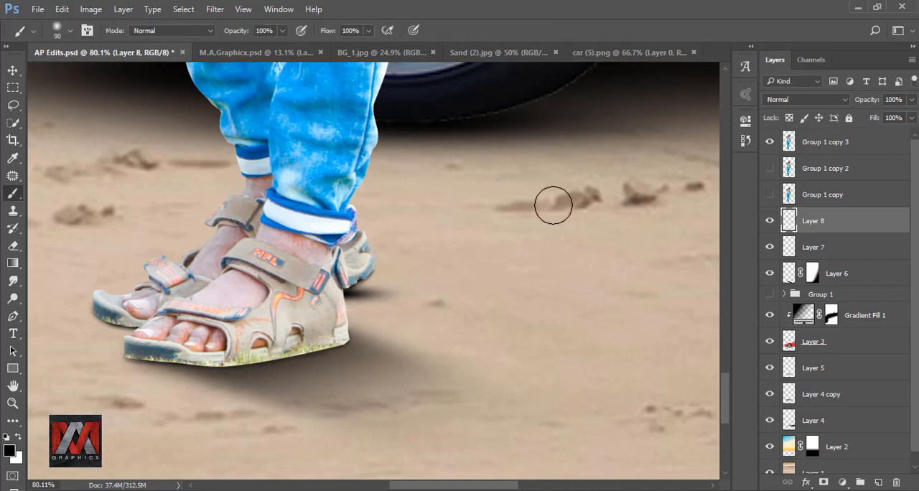
{"action": "left_click", "coordinate": [911, 102]}
{"action": "left_click_drag", "start_coordinate": [909, 119], "coordinate": [895, 121]}
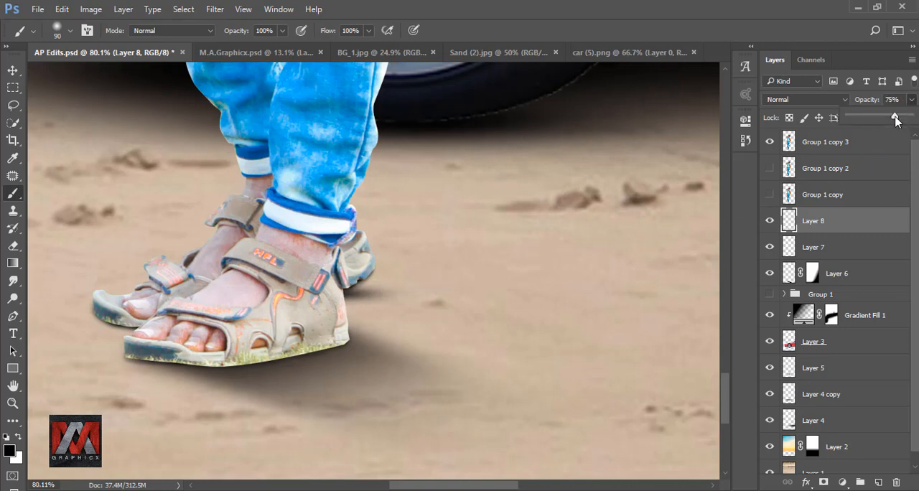
{"action": "left_click", "coordinate": [823, 227]}
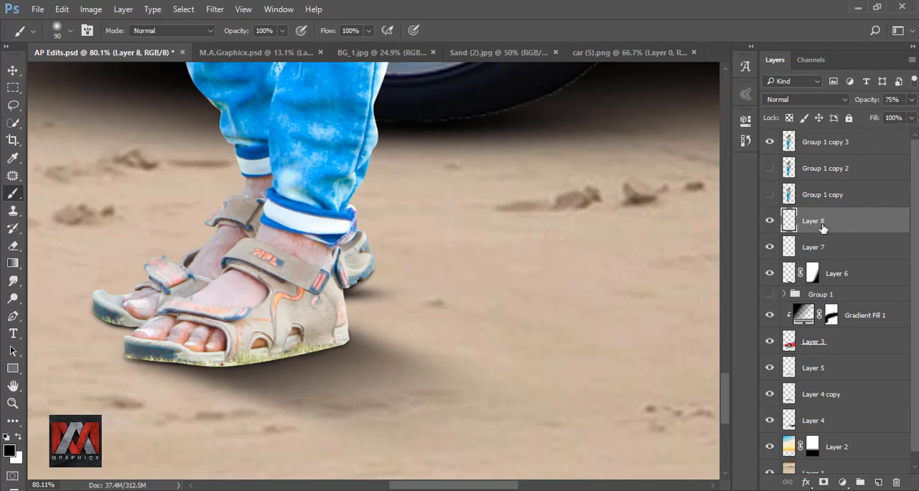
Compare the sandals with Layer 7 hidden and shown, and check the shadows in the whole image.
{"action": "left_click", "coordinate": [789, 248]}
{"action": "left_click", "coordinate": [769, 247]}
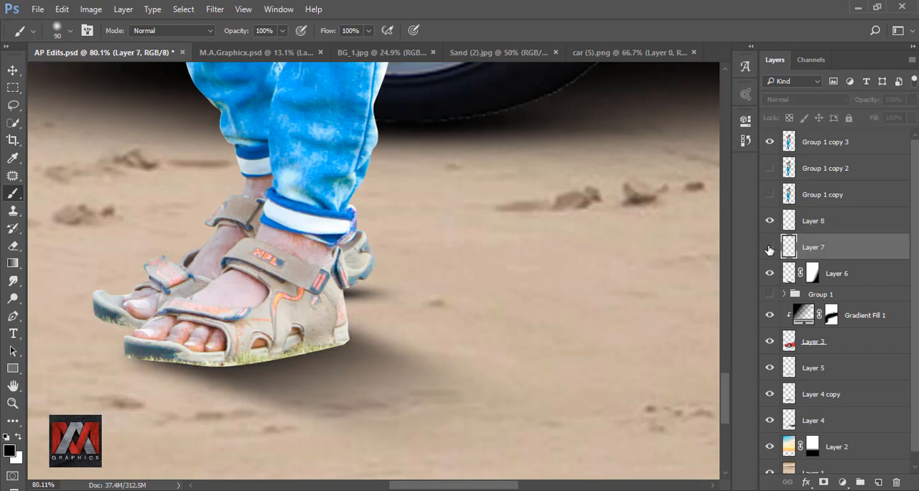
{"action": "left_click", "coordinate": [769, 248]}
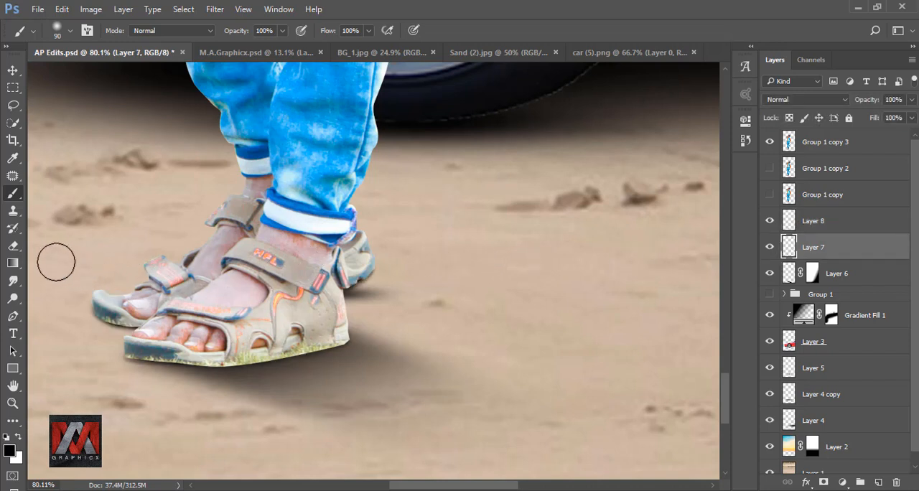
{"action": "left_click", "coordinate": [12, 246]}
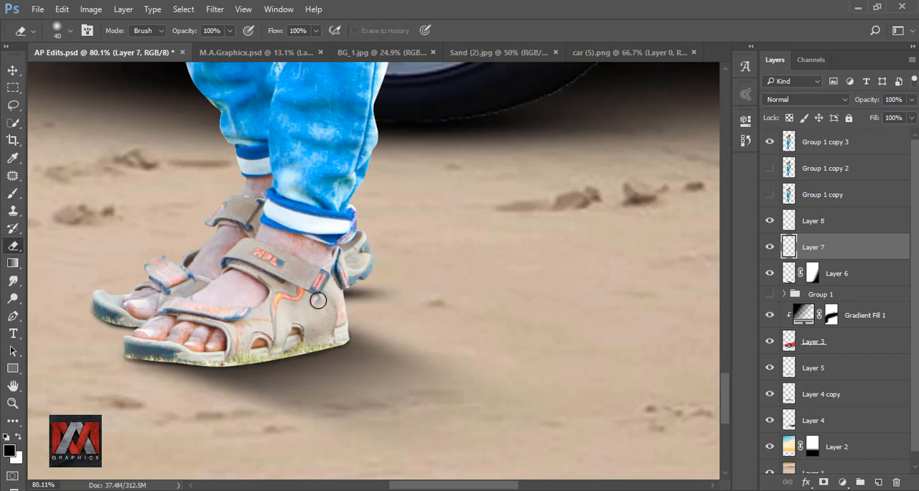
{"action": "left_click", "coordinate": [12, 70]}
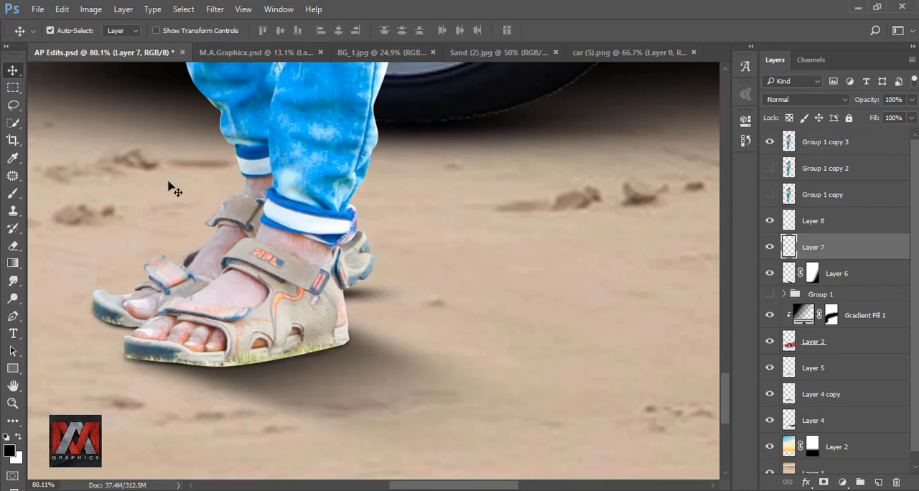
{"action": "key", "text": "ctrl+minus"}
{"action": "key", "text": "ctrl+0"}
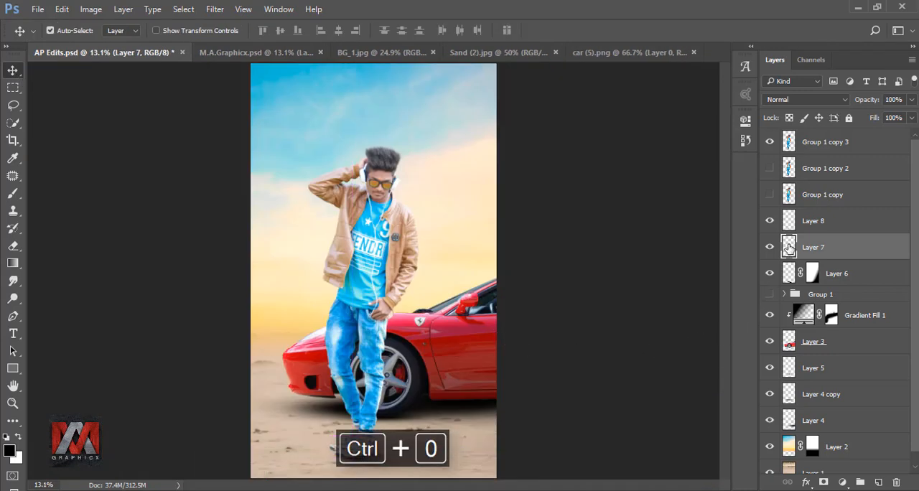
Add an Inner Shadow to Group 1 copy 3 with 100% opacity, 61 px distance and 32 px size.
{"action": "left_click", "coordinate": [787, 142]}
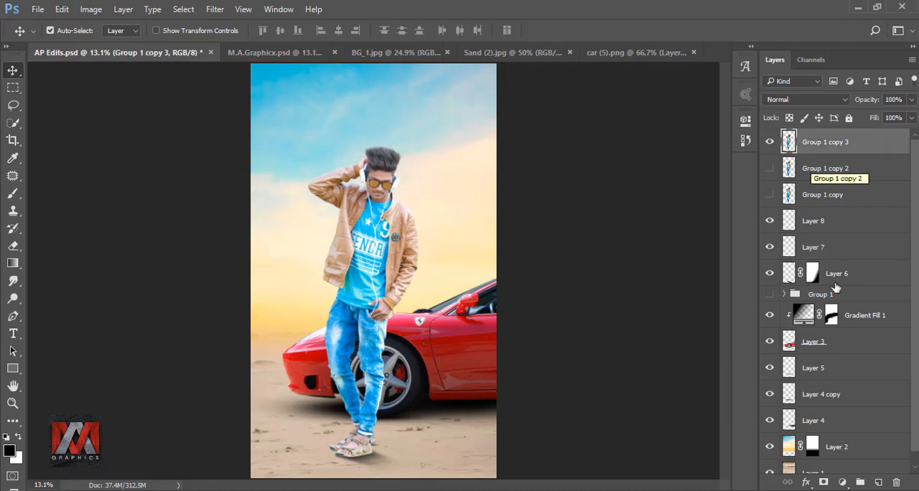
{"action": "left_click", "coordinate": [805, 482]}
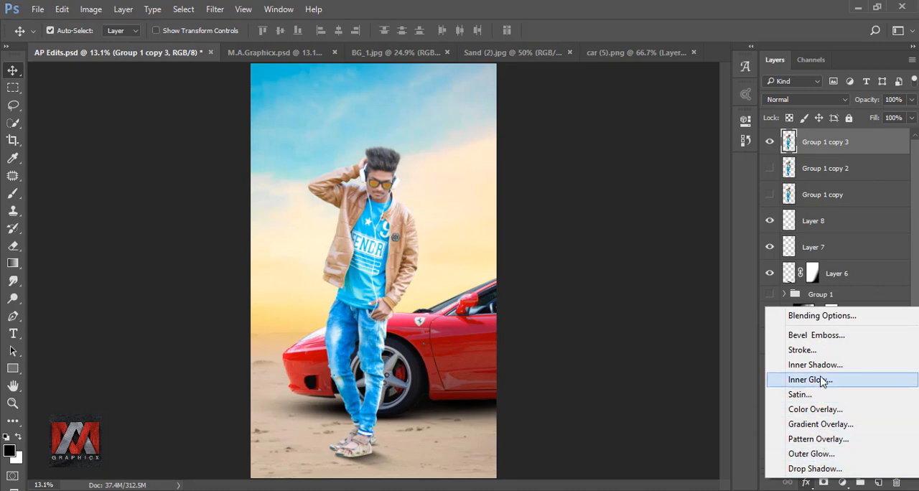
{"action": "left_click", "coordinate": [844, 366]}
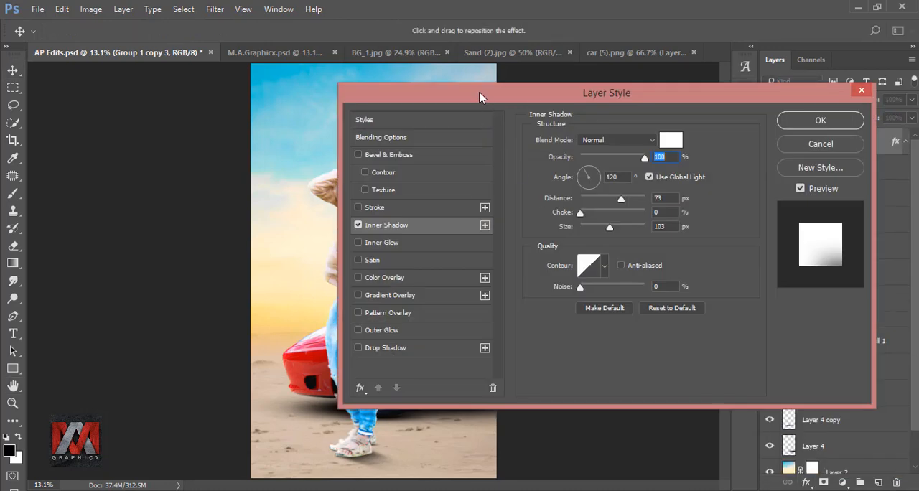
{"action": "left_click_drag", "start_coordinate": [479, 91], "coordinate": [639, 101]}
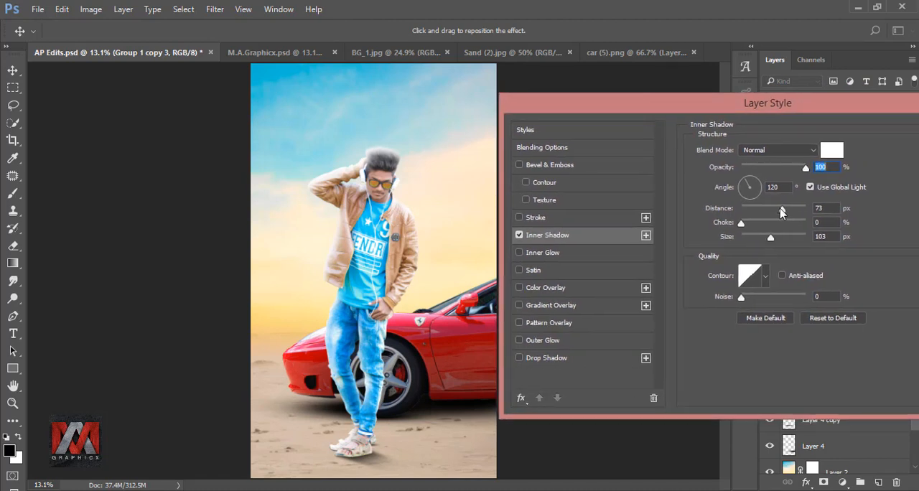
{"action": "left_click_drag", "start_coordinate": [781, 211], "coordinate": [765, 212]}
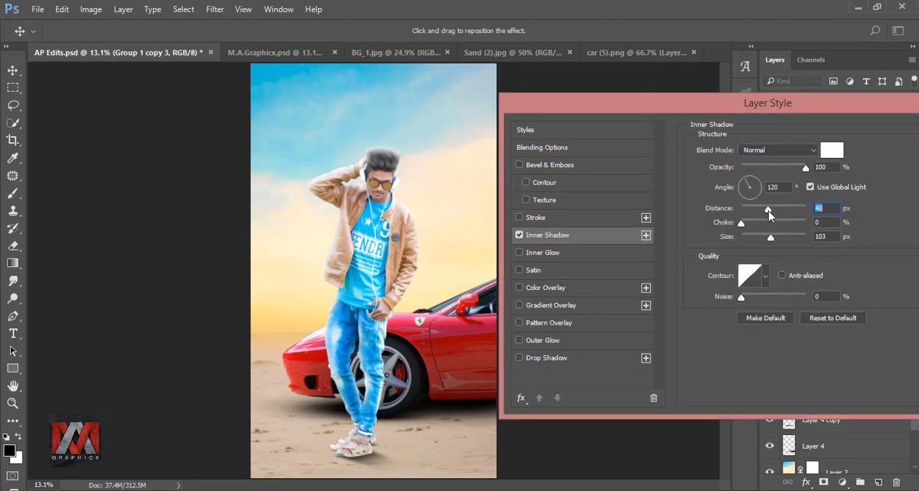
{"action": "mouse_move", "coordinate": [805, 167]}
{"action": "left_mouse_down"}
{"action": "mouse_move", "coordinate": [772, 167]}
{"action": "mouse_move", "coordinate": [815, 172]}
{"action": "left_mouse_up"}
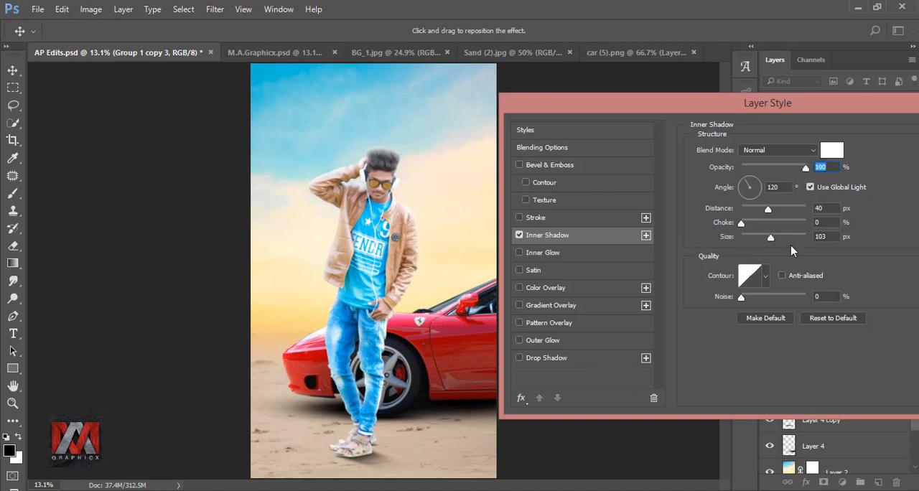
{"action": "left_click_drag", "start_coordinate": [770, 239], "coordinate": [780, 218]}
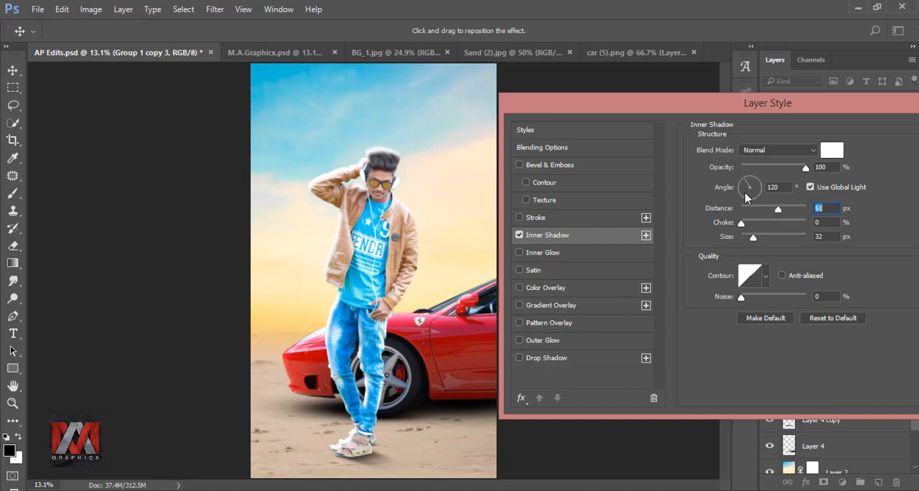
Set the Inner Shadow's angle to 173°, distance to 42 px and size to 65 px, and apply the style.
{"action": "left_click_drag", "start_coordinate": [741, 184], "coordinate": [736, 190]}
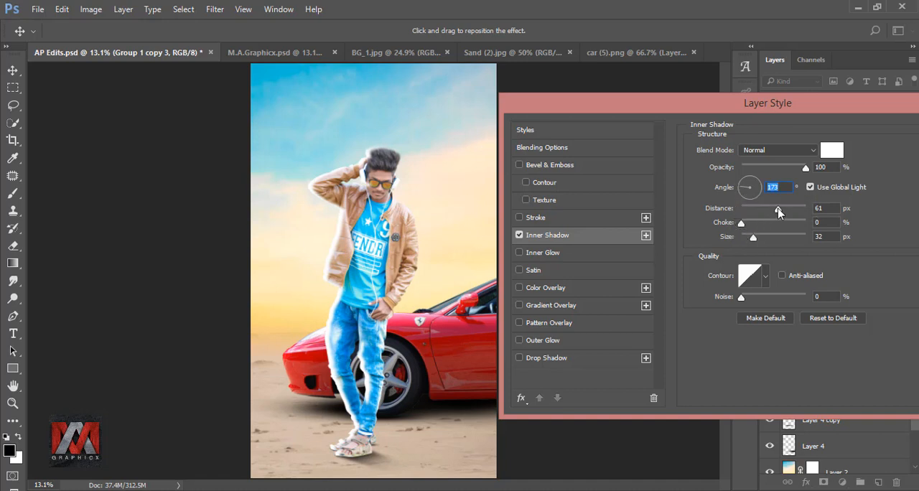
{"action": "left_click_drag", "start_coordinate": [777, 207], "coordinate": [769, 207]}
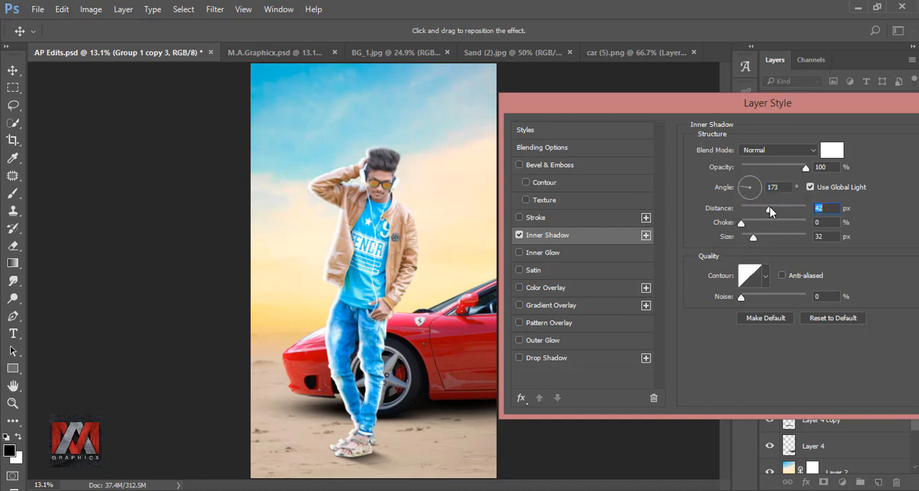
{"action": "left_click_drag", "start_coordinate": [753, 237], "coordinate": [760, 237]}
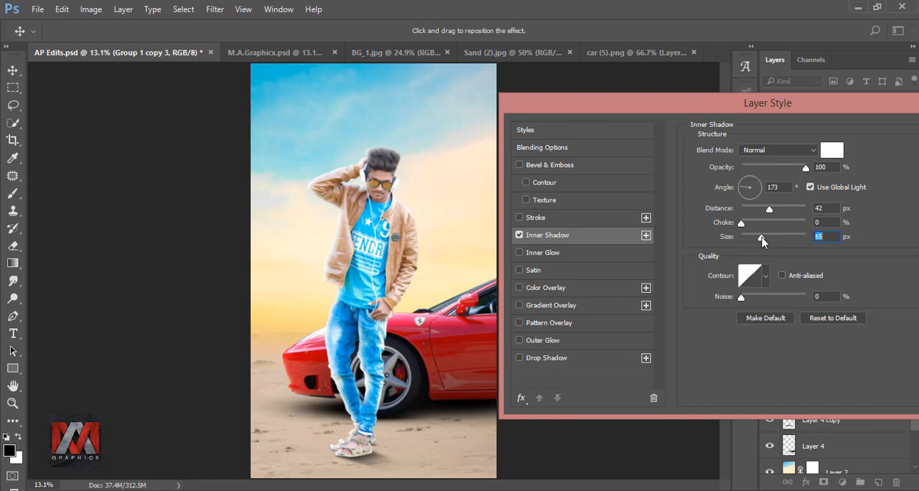
{"action": "left_click_drag", "start_coordinate": [779, 103], "coordinate": [565, 111]}
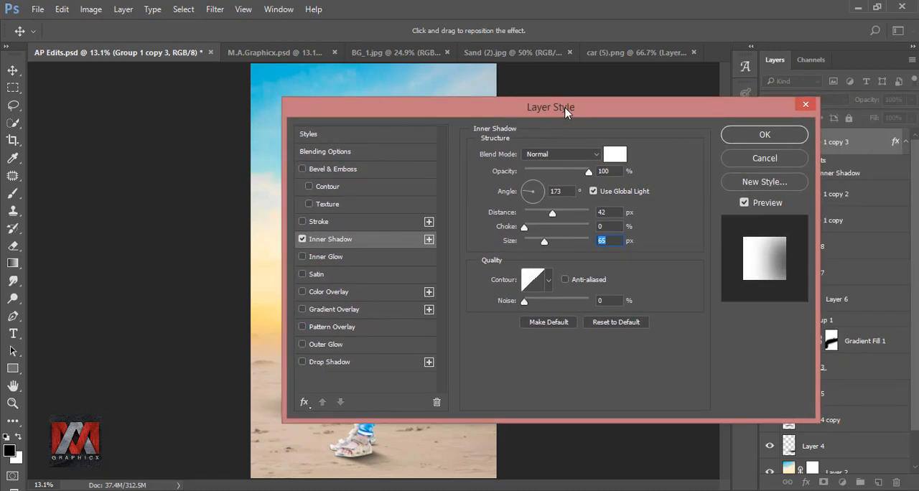
{"action": "left_click", "coordinate": [763, 136]}
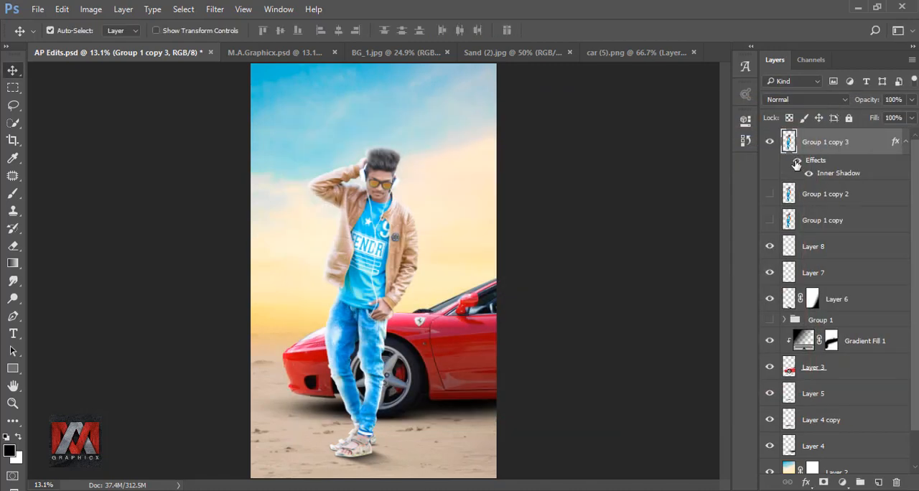
Compare the man with and without the effect, and convert the Inner Shadow into a separate layer.
{"action": "left_click", "coordinate": [796, 162]}
{"action": "left_click", "coordinate": [796, 162]}
{"action": "right_click", "coordinate": [820, 163]}
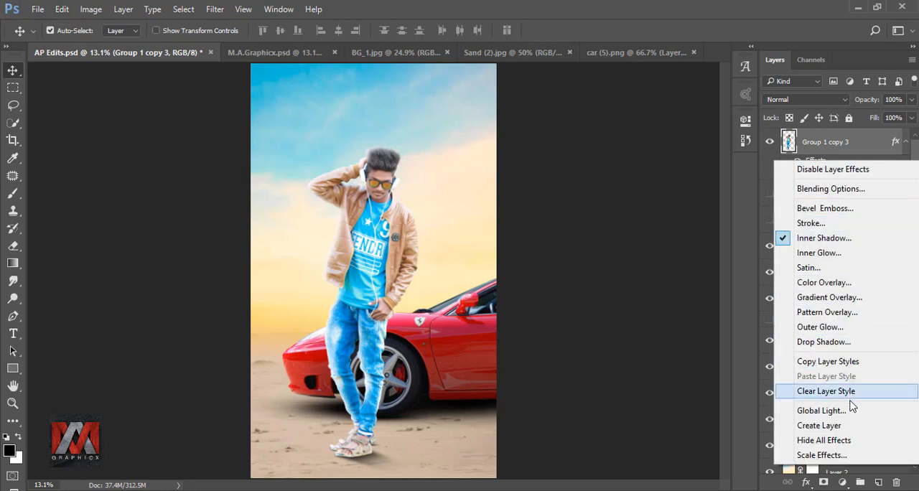
{"action": "left_click", "coordinate": [850, 425]}
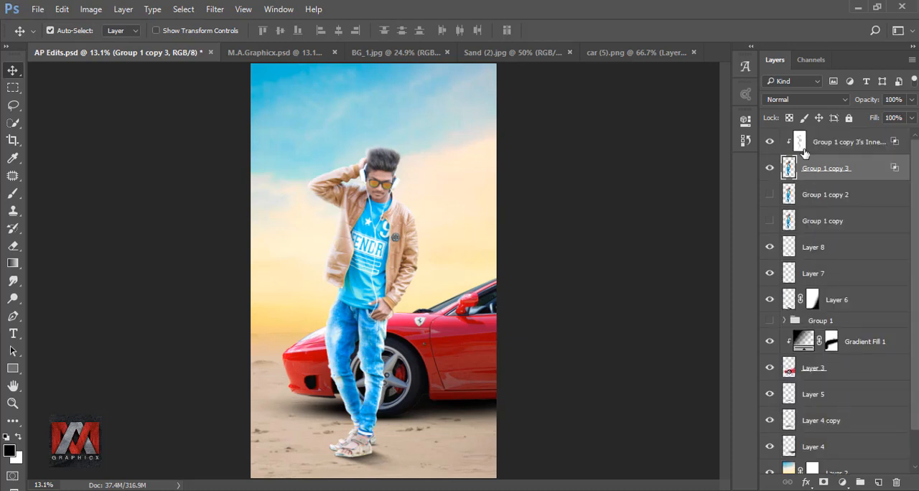
Set the separated Inner Shadow layer's opacity to 90% and compare the figure with it hidden and shown.
{"action": "left_click", "coordinate": [804, 152]}
{"action": "left_click", "coordinate": [770, 142]}
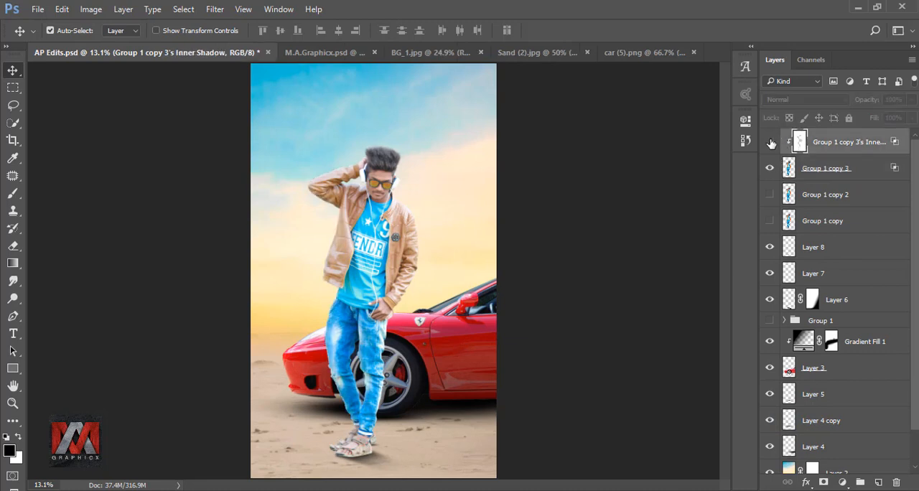
{"action": "left_click", "coordinate": [770, 142]}
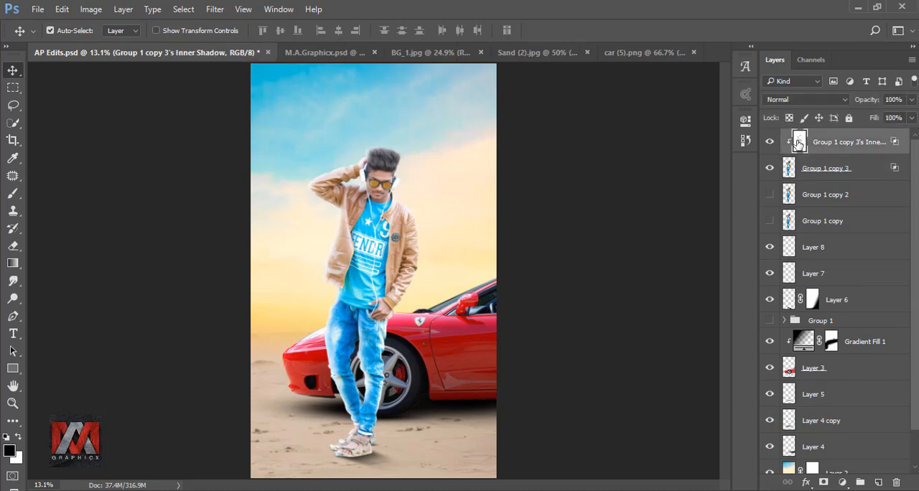
{"action": "left_click", "coordinate": [911, 100]}
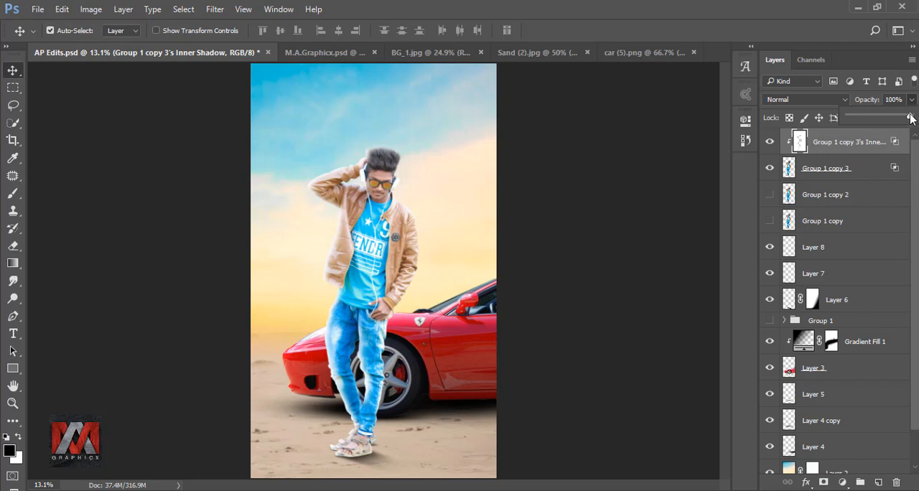
{"action": "mouse_move", "coordinate": [908, 117]}
{"action": "left_mouse_down"}
{"action": "mouse_move", "coordinate": [894, 119]}
{"action": "mouse_move", "coordinate": [906, 119]}
{"action": "left_mouse_up"}
{"action": "left_click", "coordinate": [850, 142]}
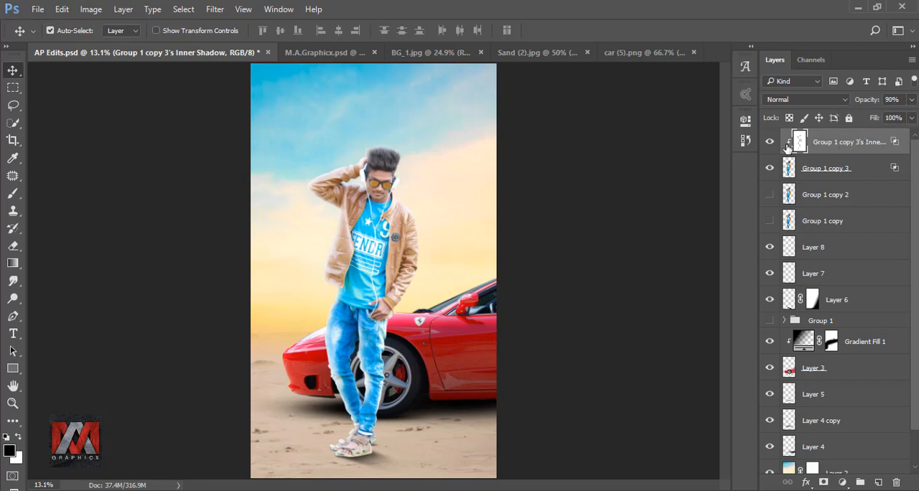
{"action": "left_click", "coordinate": [769, 142]}
{"action": "left_click", "coordinate": [769, 143]}
Erase the separated Inner Shadow's light glow from the man's hair and sandals with a soft eraser, using a 90 px brush at the feet.
{"action": "left_click", "coordinate": [13, 246]}
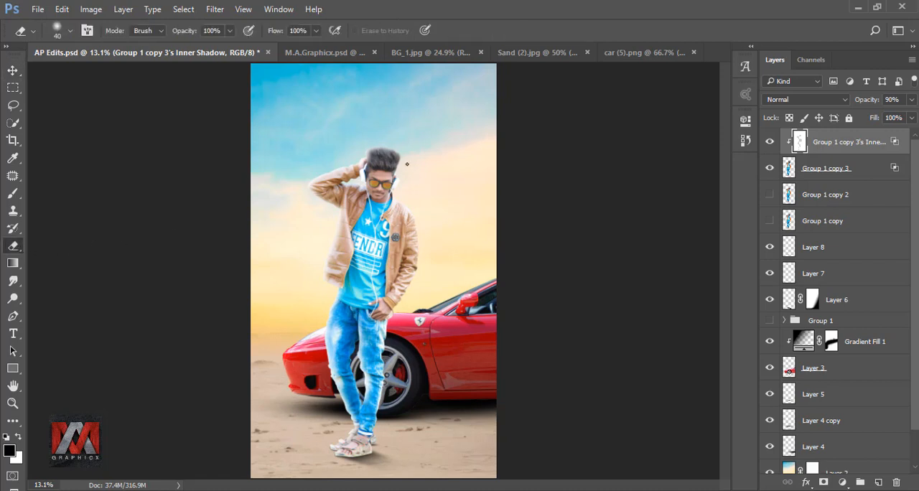
{"action": "key", "text": "bracketright"}
{"action": "key", "text": "bracketright"}
{"action": "key", "text": "bracketright"}
{"action": "key", "text": "bracketright"}
{"action": "key", "text": "bracketright"}
{"action": "key", "text": "bracketright"}
{"action": "key", "text": "bracketright"}
{"action": "key", "text": "bracketright"}
{"action": "scroll", "coordinate": [378, 153], "scroll_direction": "up", "scroll_amount": 6}
{"action": "key", "text": "bracketleft"}
{"action": "key", "text": "bracketleft"}
{"action": "key", "text": "bracketleft"}
{"action": "key", "text": "bracketleft"}
{"action": "key", "text": "bracketleft"}
{"action": "key", "text": "bracketleft"}
{"action": "key", "text": "bracketleft"}
{"action": "key", "text": "bracketleft"}
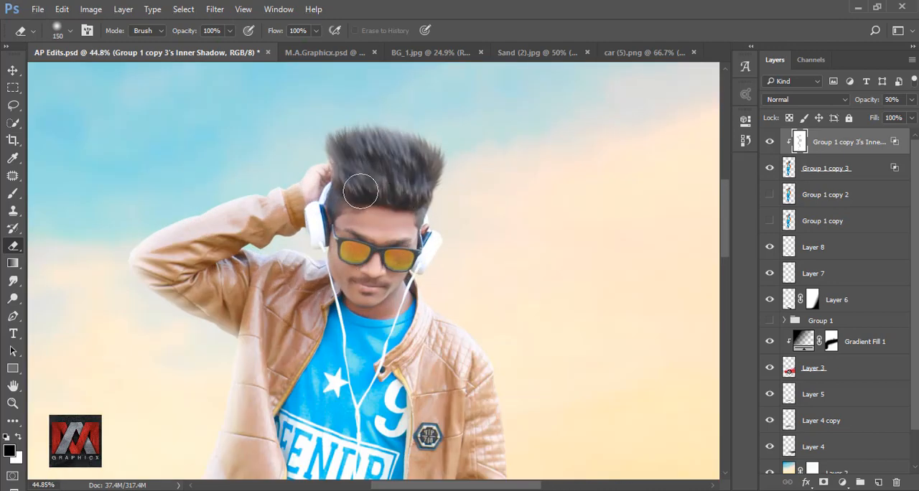
{"action": "scroll", "coordinate": [343, 203], "scroll_direction": "down", "scroll_amount": 10}
{"action": "left_click_drag", "start_coordinate": [338, 196], "coordinate": [354, 77]}
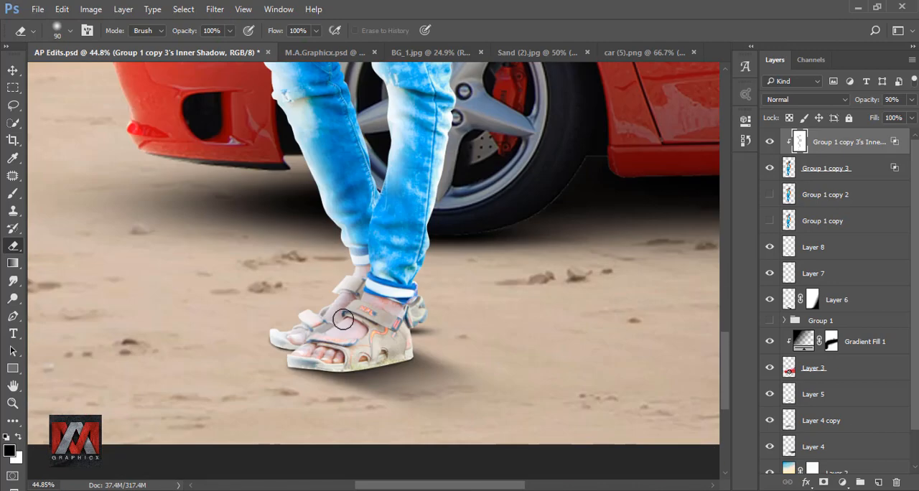
Inspect the legs and jeans, and compare the whole figure with the Inner Shadow layer hidden and shown.
{"action": "left_click_drag", "start_coordinate": [424, 277], "coordinate": [388, 373]}
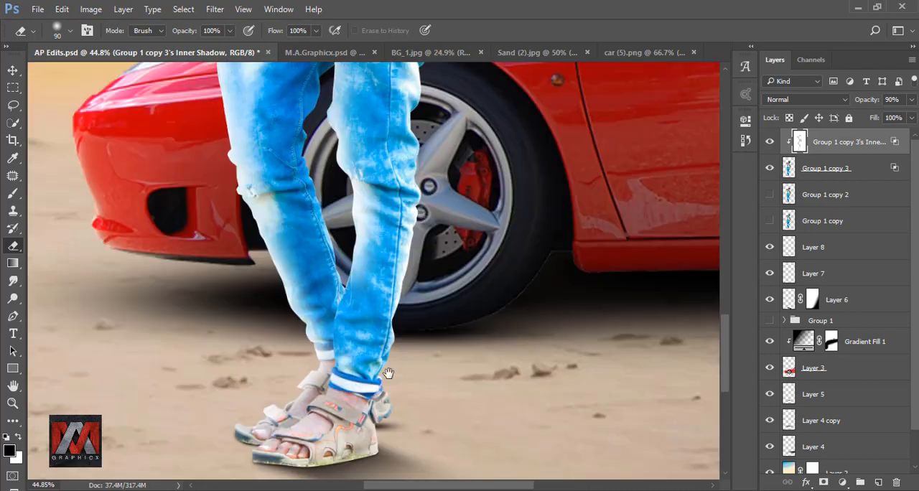
{"action": "left_click_drag", "start_coordinate": [419, 197], "coordinate": [412, 333]}
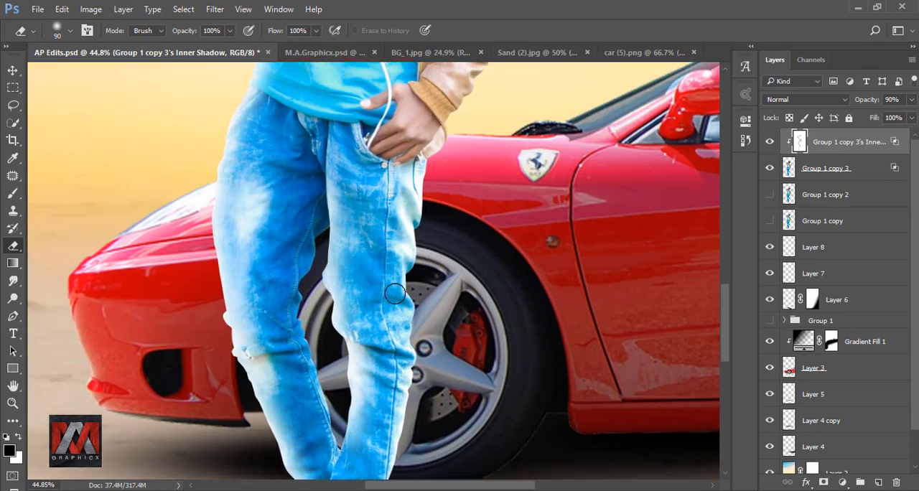
{"action": "scroll", "coordinate": [391, 297], "scroll_direction": "down", "scroll_amount": 3}
{"action": "scroll", "coordinate": [372, 400], "scroll_direction": "down", "scroll_amount": 2}
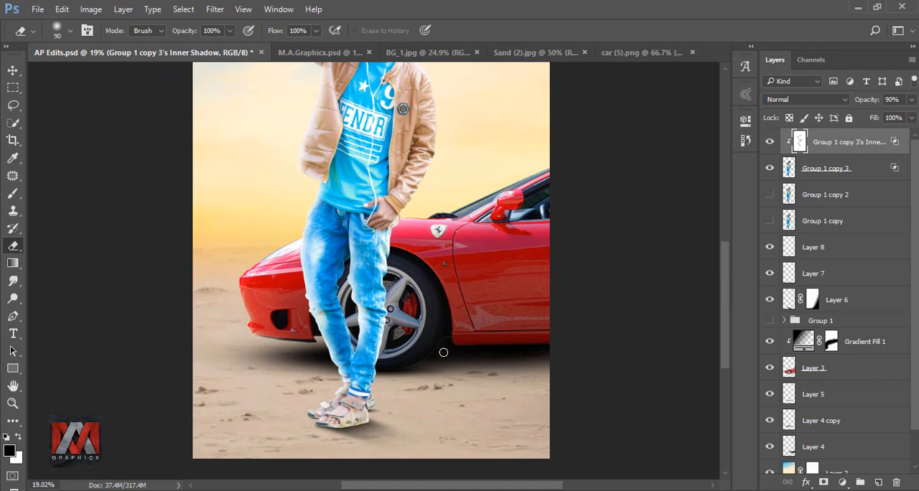
{"action": "left_click_drag", "start_coordinate": [423, 216], "coordinate": [415, 321]}
{"action": "key", "text": "ctrl+0"}
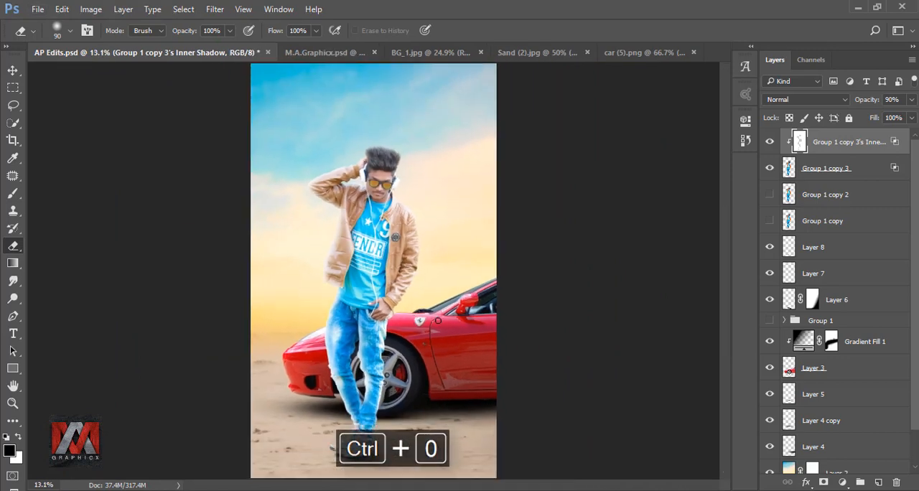
{"action": "left_click", "coordinate": [770, 144]}
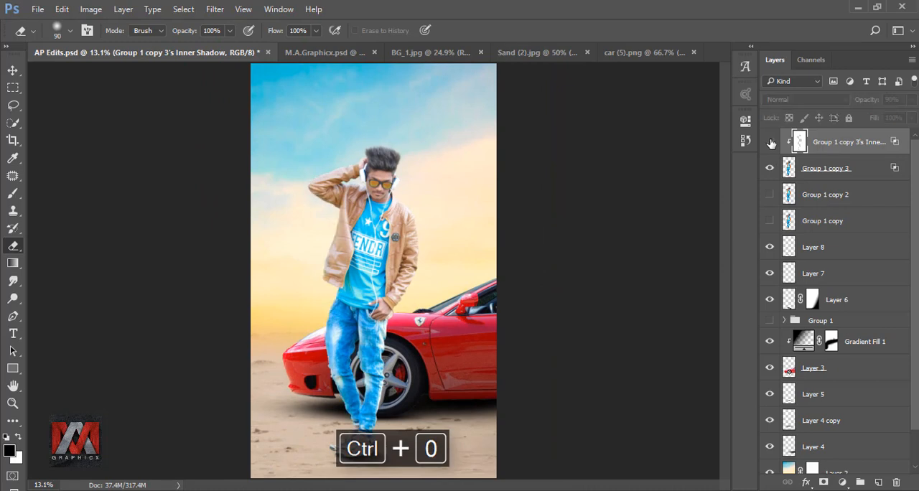
{"action": "left_click", "coordinate": [770, 143]}
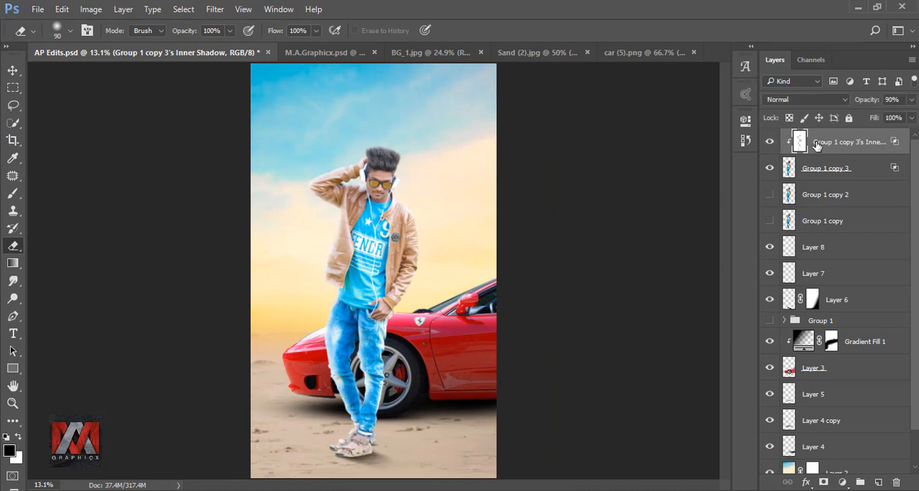
Stamp all visible layers into a new top layer and open it in the Camera Raw Filter.
{"action": "key", "text": "ctrl+shift+alt+e"}
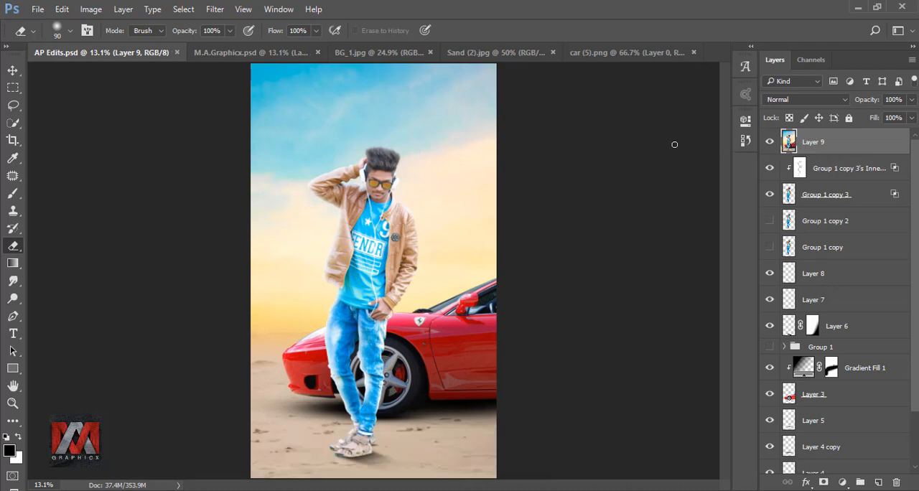
{"action": "left_click", "coordinate": [216, 9]}
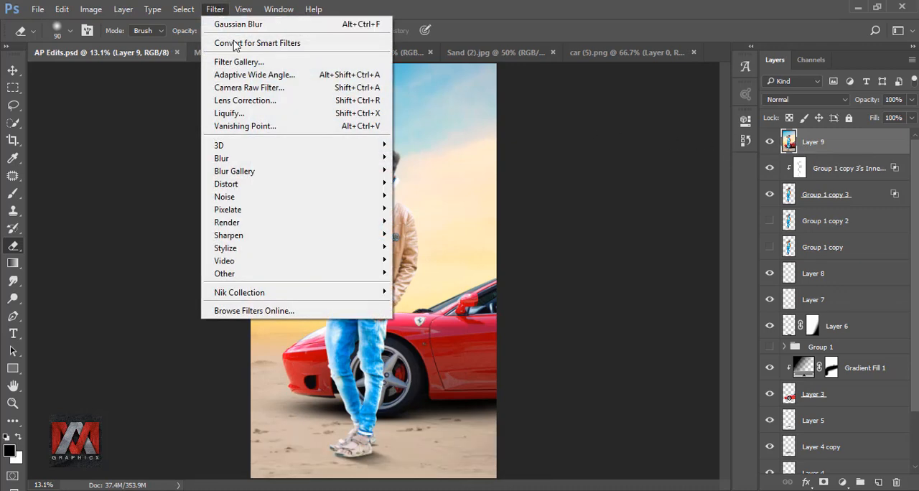
{"action": "left_click", "coordinate": [257, 88]}
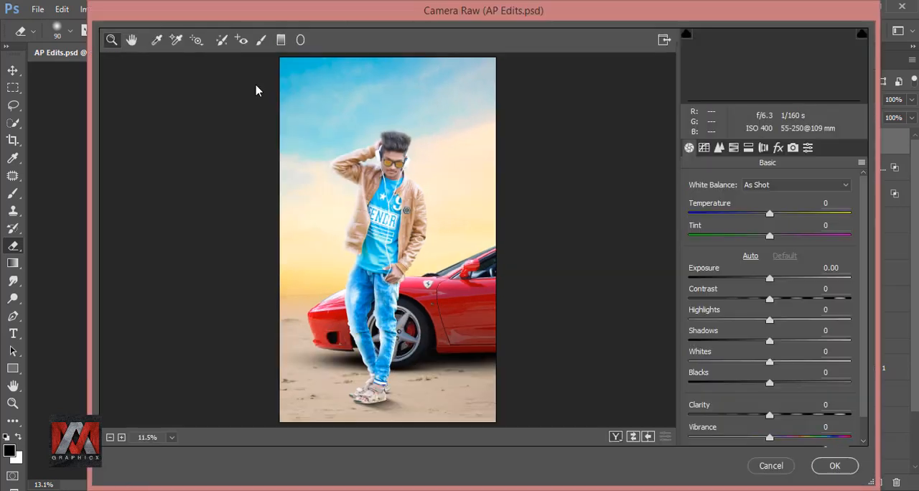
Add a graduated filter from the picture's lower-right corner to just above the man's head, with exposure +0.25.
{"action": "left_click", "coordinate": [280, 40]}
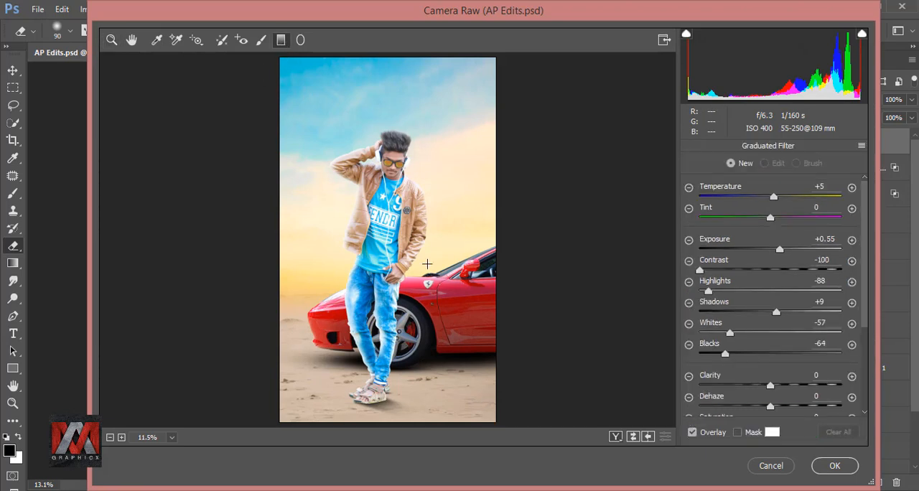
{"action": "left_click_drag", "start_coordinate": [495, 422], "coordinate": [388, 115]}
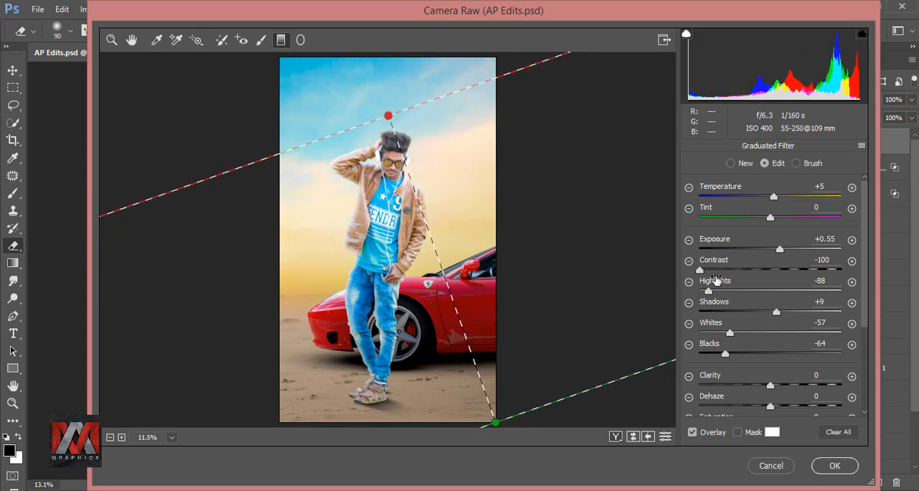
{"action": "left_click_drag", "start_coordinate": [779, 248], "coordinate": [773, 249]}
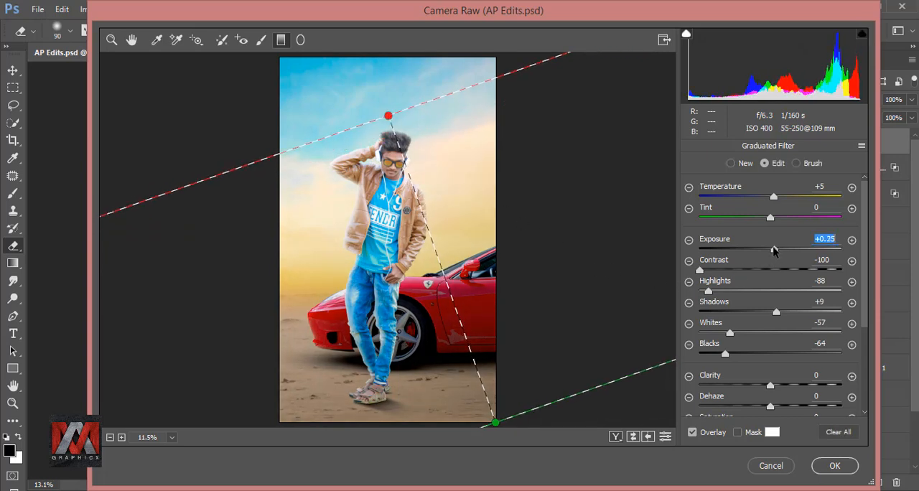
Draw a radial filter centred beside the man's jacket and enlarge it until it extends beyond the picture's edges.
{"action": "left_click", "coordinate": [300, 40]}
{"action": "left_click_drag", "start_coordinate": [292, 201], "coordinate": [430, 370]}
{"action": "left_click_drag", "start_coordinate": [491, 203], "coordinate": [524, 201]}
{"action": "left_click_drag", "start_coordinate": [312, 205], "coordinate": [331, 215]}
{"action": "left_click_drag", "start_coordinate": [546, 216], "coordinate": [574, 263]}
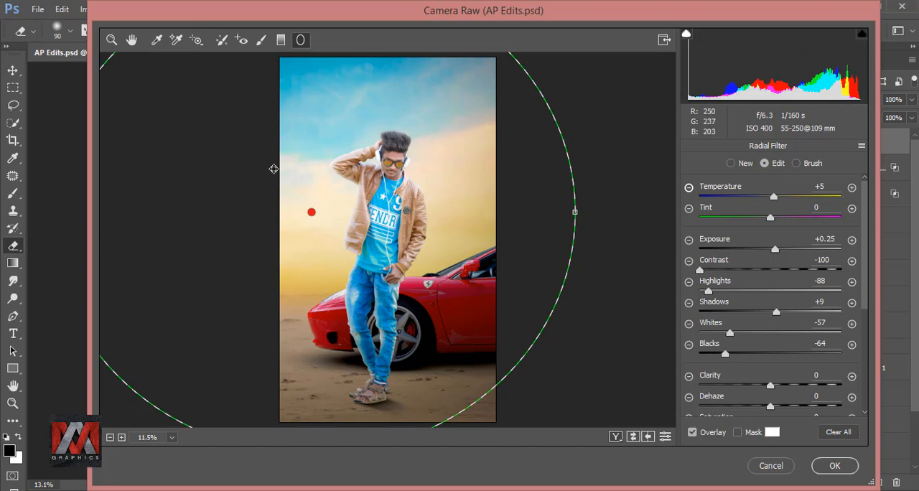
Set temperature +9, highlights +16, shadows -2 and whites +12 in the Basic adjustments, and apply the Camera Raw Filter.
{"action": "left_click", "coordinate": [131, 39]}
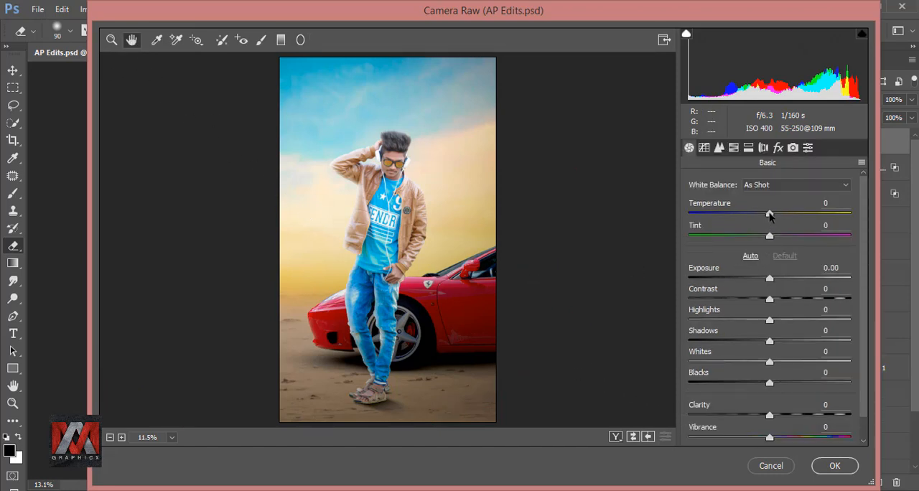
{"action": "left_click_drag", "start_coordinate": [769, 218], "coordinate": [776, 215]}
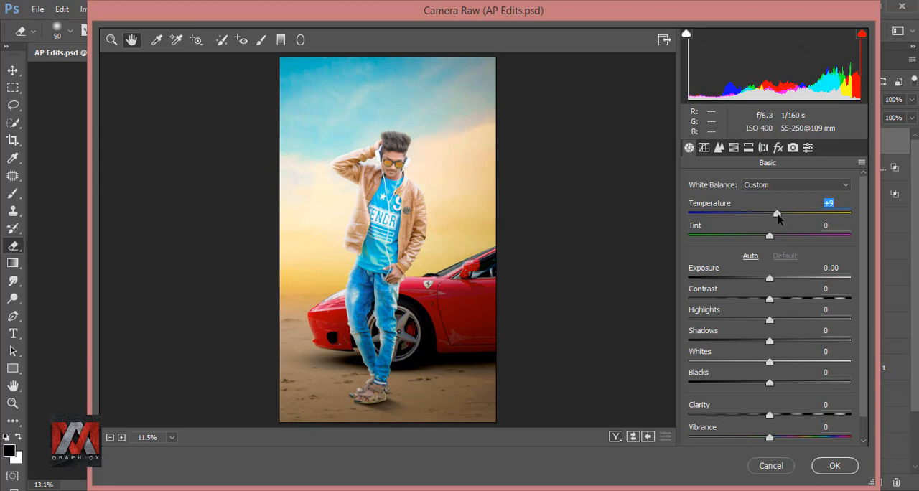
{"action": "scroll", "coordinate": [863, 259], "scroll_direction": "down", "scroll_amount": 1}
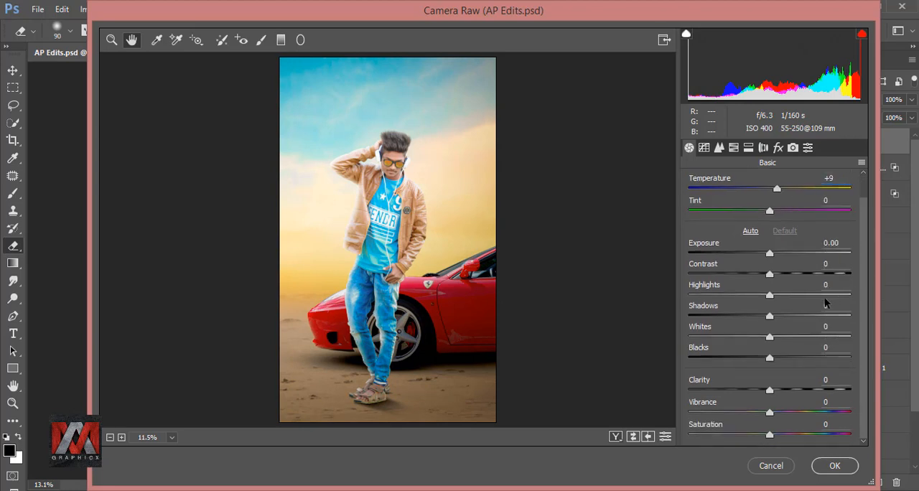
{"action": "left_click_drag", "start_coordinate": [771, 298], "coordinate": [777, 335]}
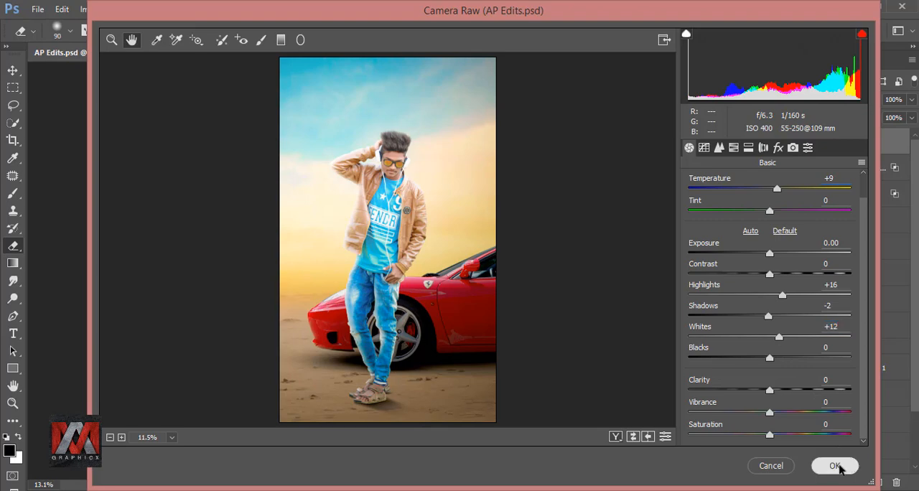
{"action": "left_click", "coordinate": [839, 466]}
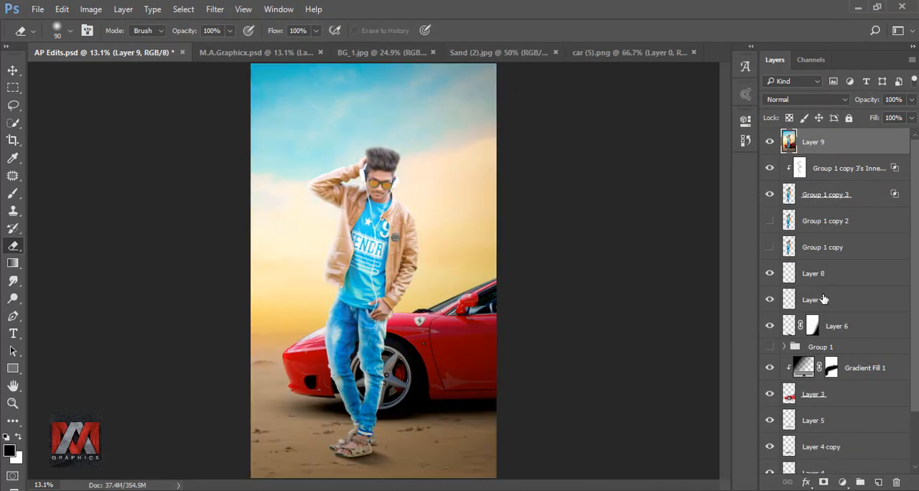
Add a Curves adjustment clipped to the stamped layer and raise the black point of its Blue channel to about a quarter.
{"action": "left_click", "coordinate": [841, 481]}
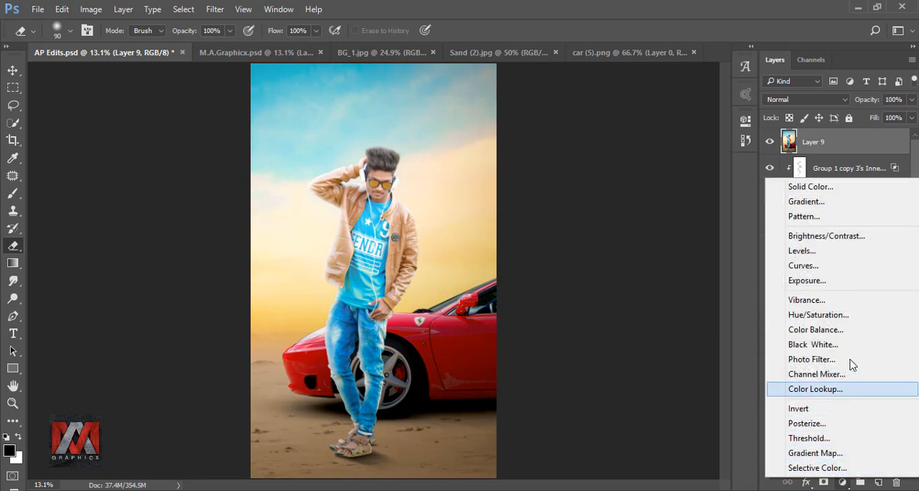
{"action": "left_click", "coordinate": [853, 266]}
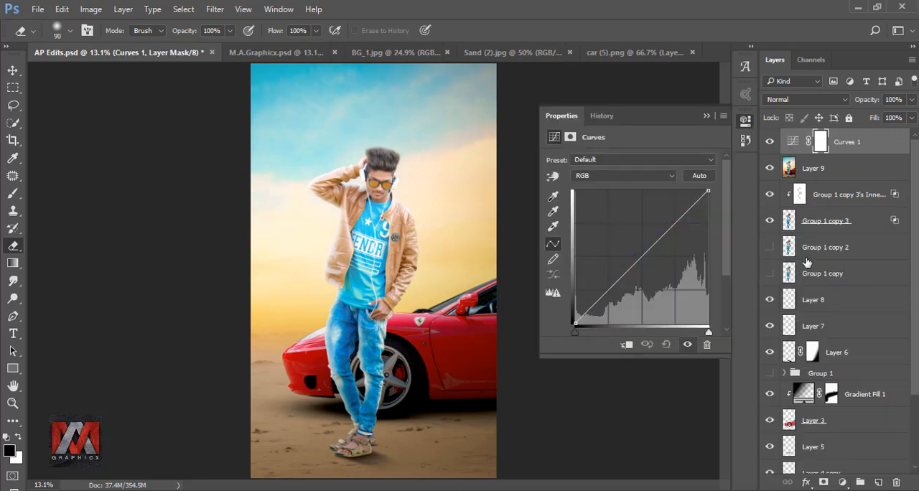
{"action": "left_click", "coordinate": [625, 344]}
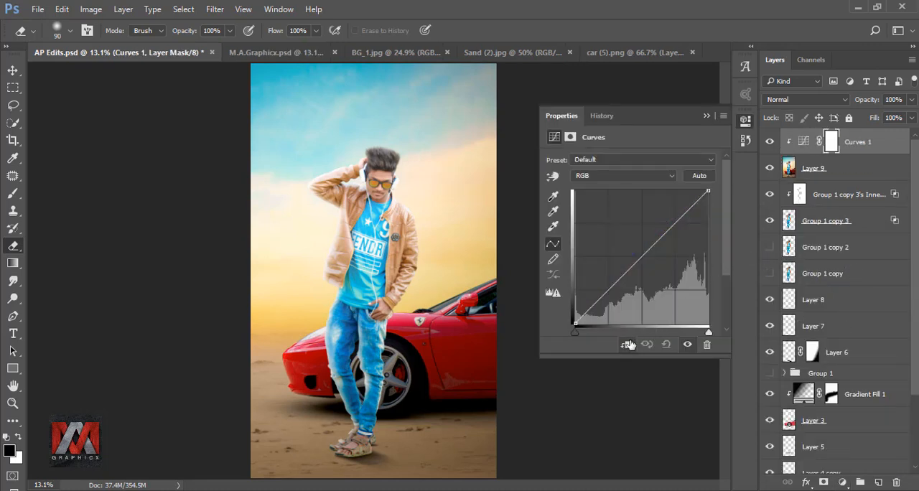
{"action": "left_click", "coordinate": [605, 177]}
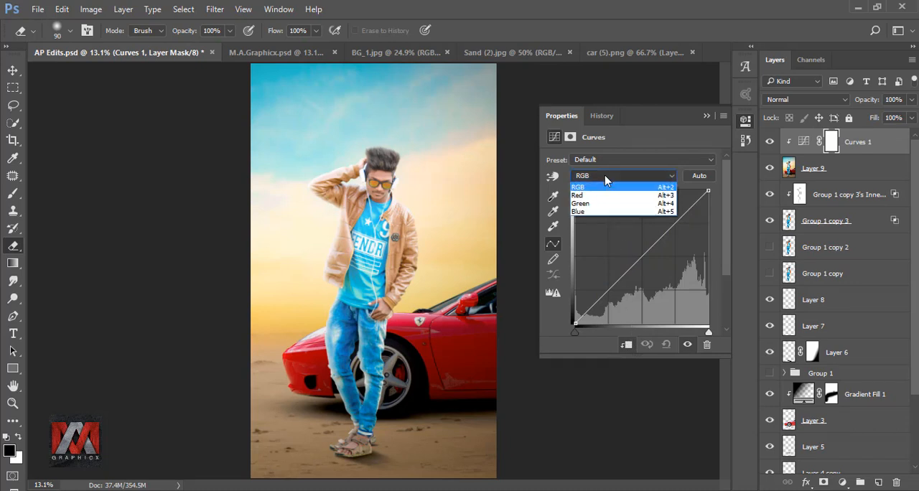
{"action": "left_click", "coordinate": [590, 211]}
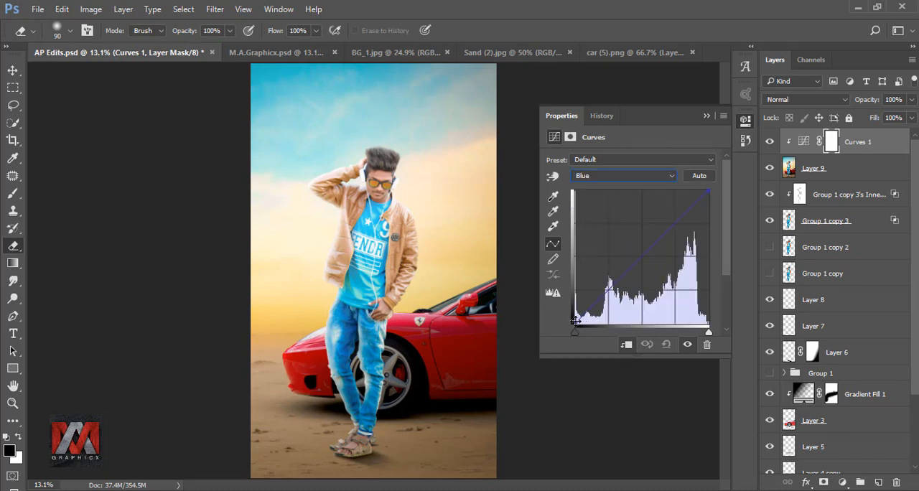
{"action": "left_click_drag", "start_coordinate": [575, 321], "coordinate": [576, 290]}
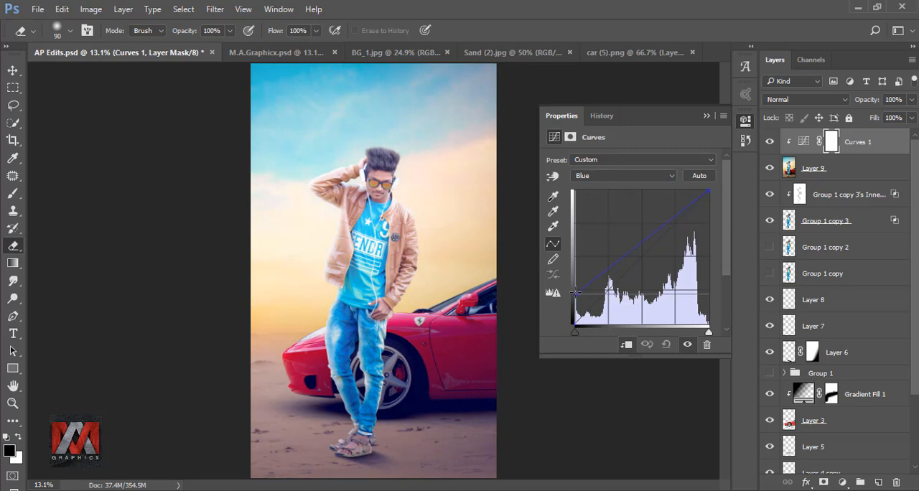
Raise the black point of the Red channel to about a quarter, and compare the image with the Curves layer hidden and shown.
{"action": "left_click", "coordinate": [590, 178]}
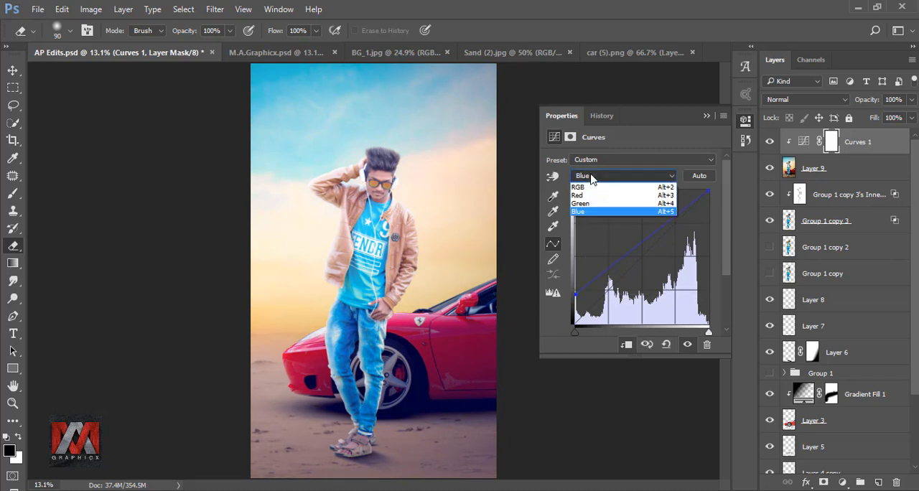
{"action": "left_click", "coordinate": [589, 188]}
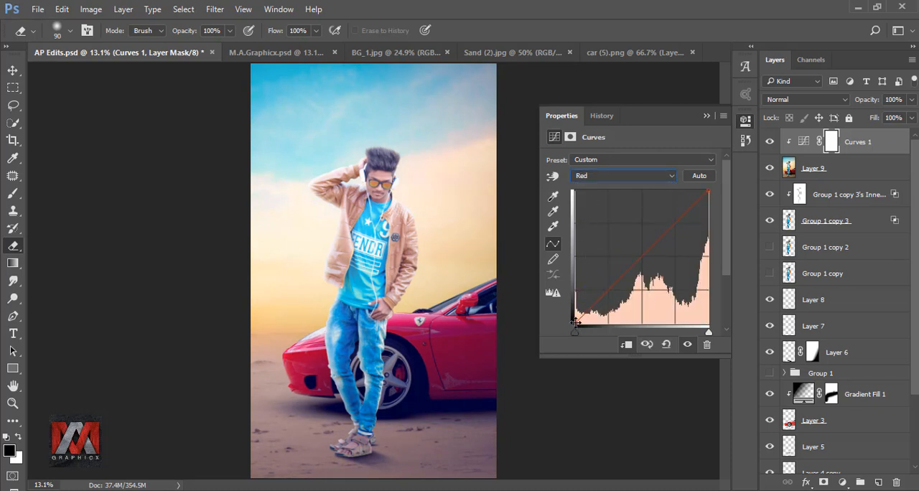
{"action": "left_click_drag", "start_coordinate": [575, 320], "coordinate": [583, 286]}
{"action": "left_click_drag", "start_coordinate": [587, 288], "coordinate": [577, 292]}
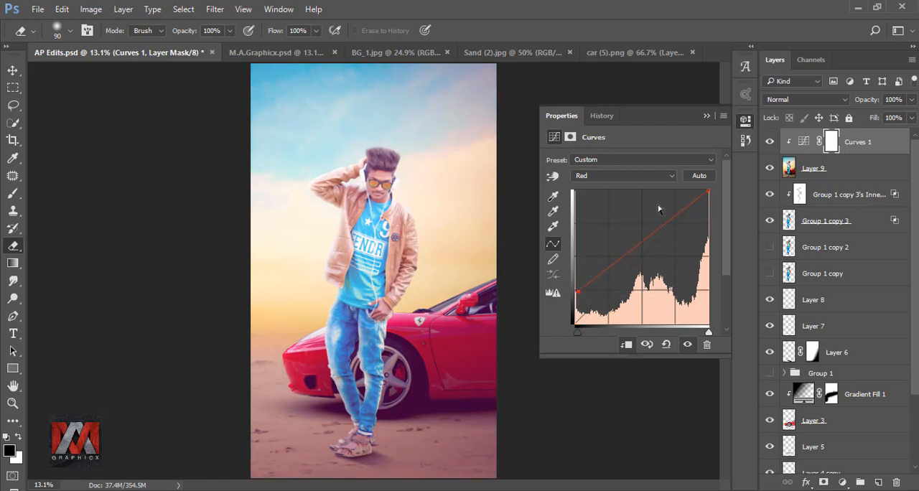
{"action": "left_click", "coordinate": [706, 117]}
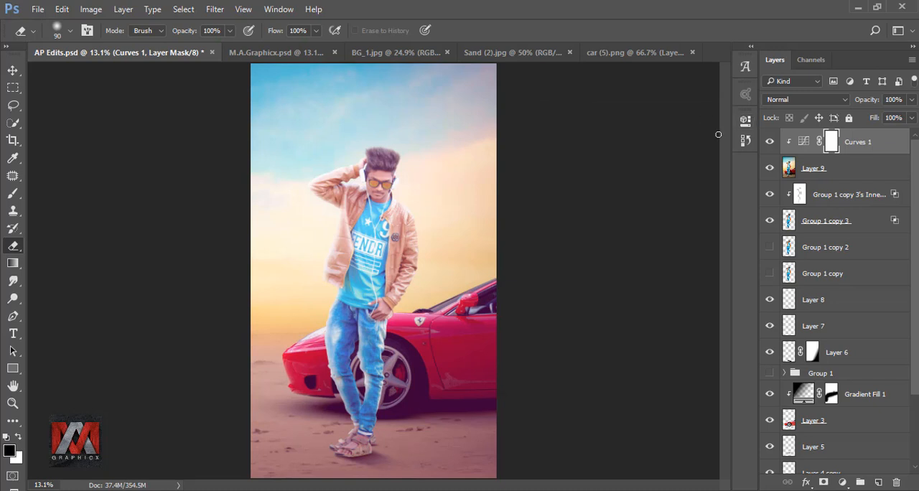
{"action": "left_click", "coordinate": [770, 143]}
{"action": "left_click", "coordinate": [770, 143]}
Stamp the visible colour-graded image into a new top layer and open it in the Viveza 2 filter.
{"action": "key", "text": "ctrl+shift+alt+e"}
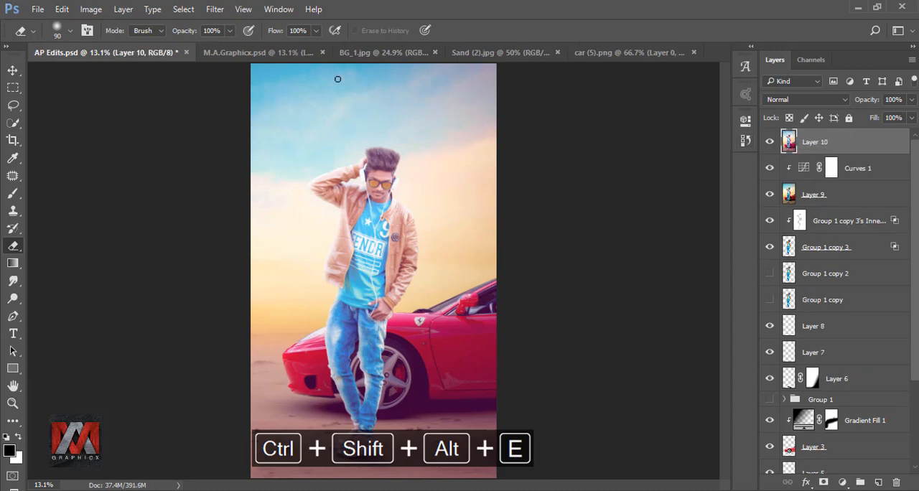
{"action": "left_click", "coordinate": [215, 9]}
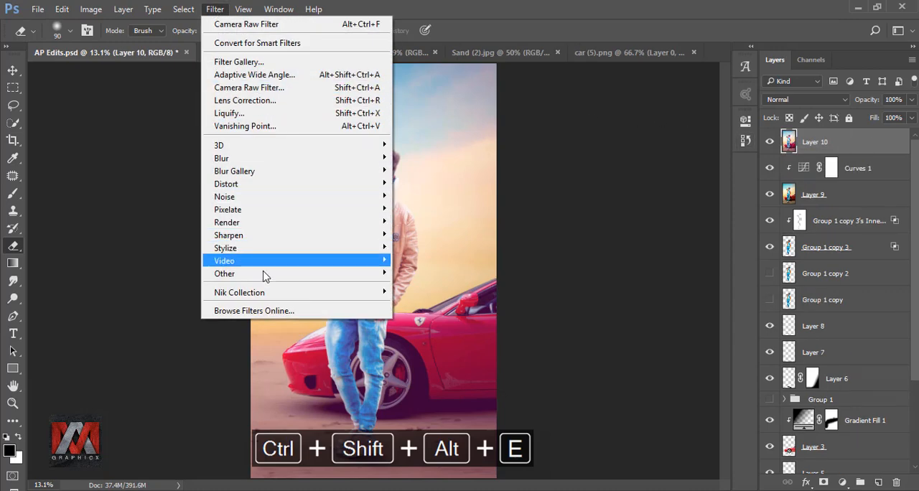
{"action": "mouse_move", "coordinate": [273, 294]}
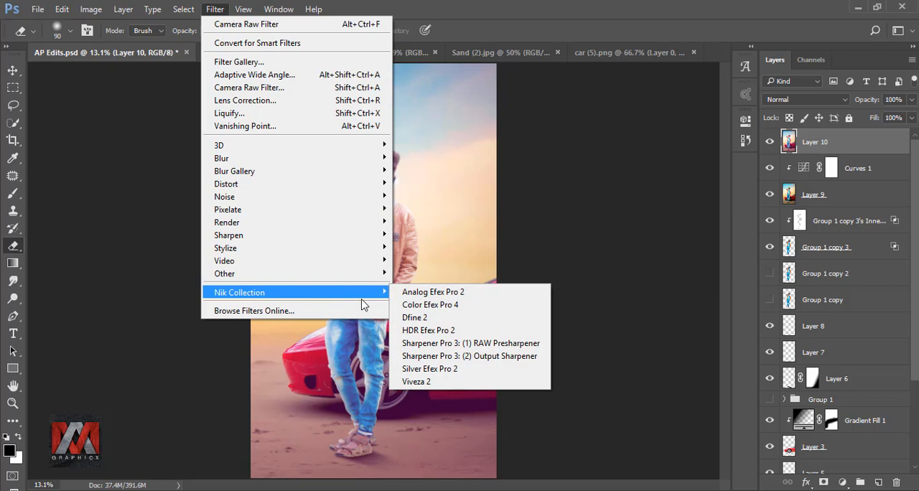
{"action": "left_click", "coordinate": [453, 381]}
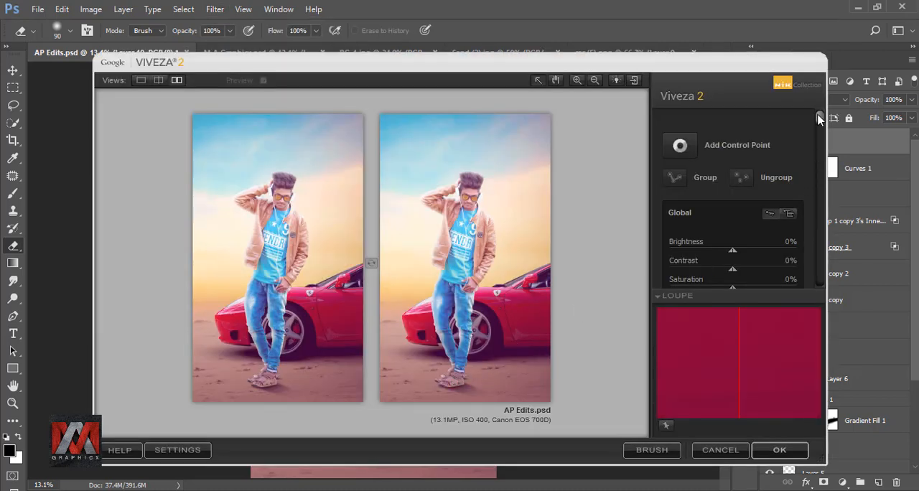
Set the global contrast to 8%, saturation to 8% and structure to 6%, and apply the Viveza 2 filter.
{"action": "left_click_drag", "start_coordinate": [820, 119], "coordinate": [818, 137]}
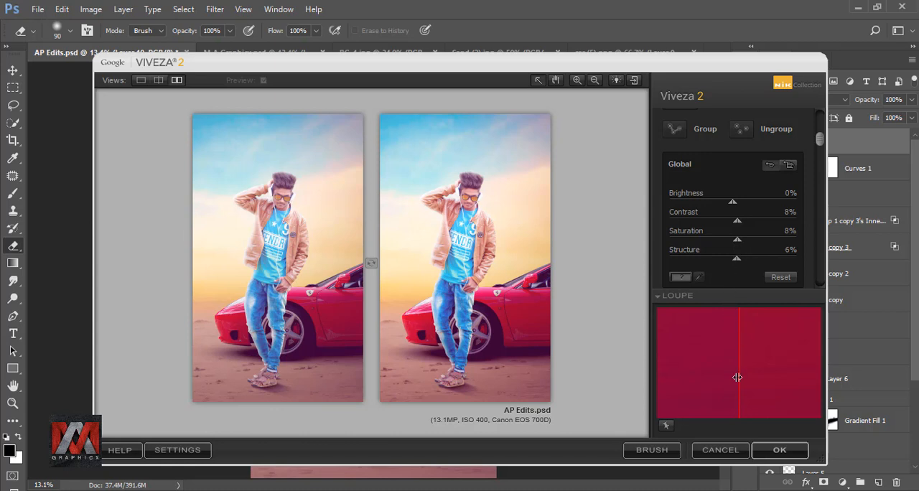
{"action": "left_click", "coordinate": [762, 448]}
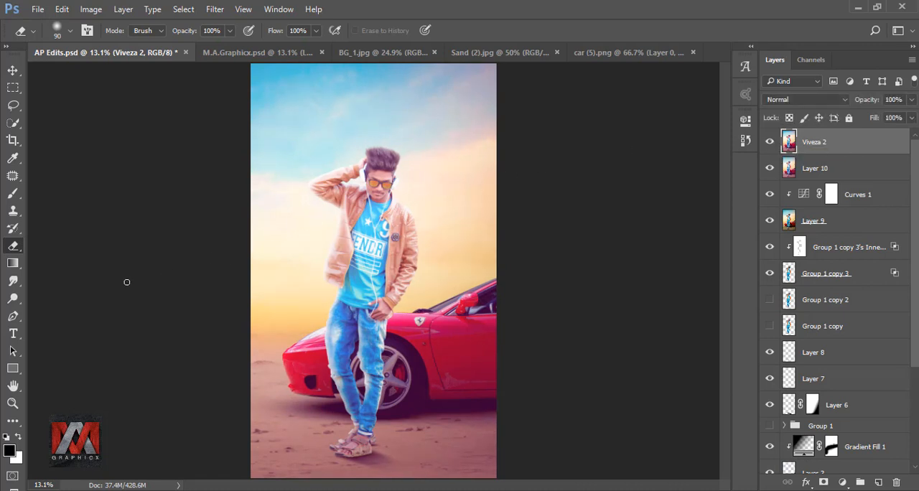
Trace the picture's right-hand sunglass lens with a closed Pen path and convert it into a selection with 0 px feather.
{"action": "left_click", "coordinate": [13, 316]}
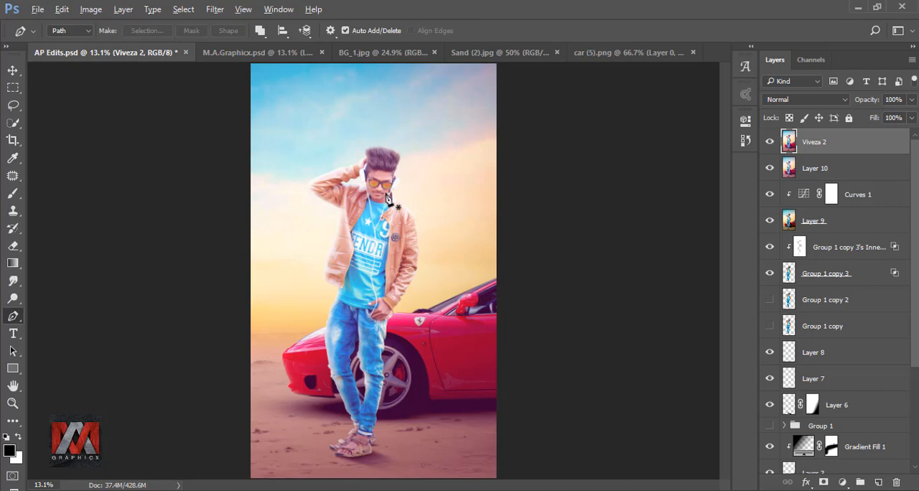
{"action": "scroll", "coordinate": [388, 199], "scroll_direction": "up", "scroll_amount": 15}
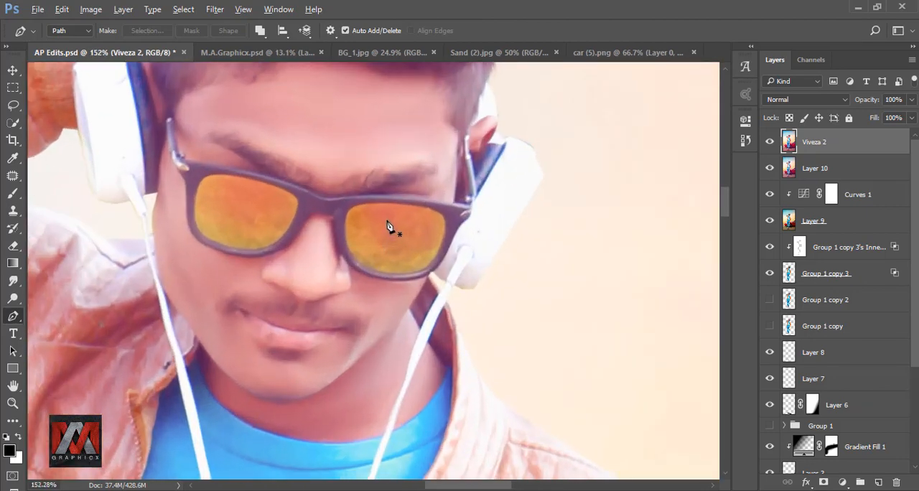
{"action": "scroll", "coordinate": [426, 213], "scroll_direction": "up", "scroll_amount": 8}
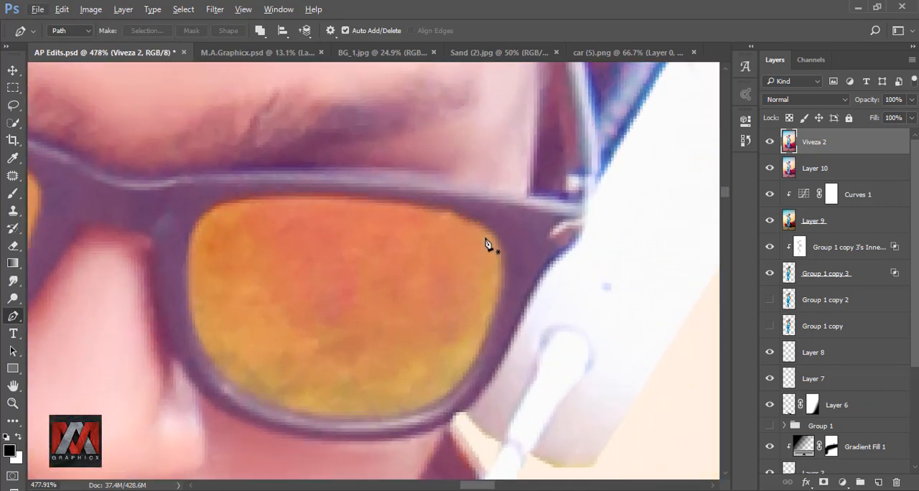
{"action": "left_click", "coordinate": [485, 225]}
{"action": "left_click_drag", "start_coordinate": [392, 201], "coordinate": [340, 196]}
{"action": "left_click_drag", "start_coordinate": [228, 199], "coordinate": [202, 208]}
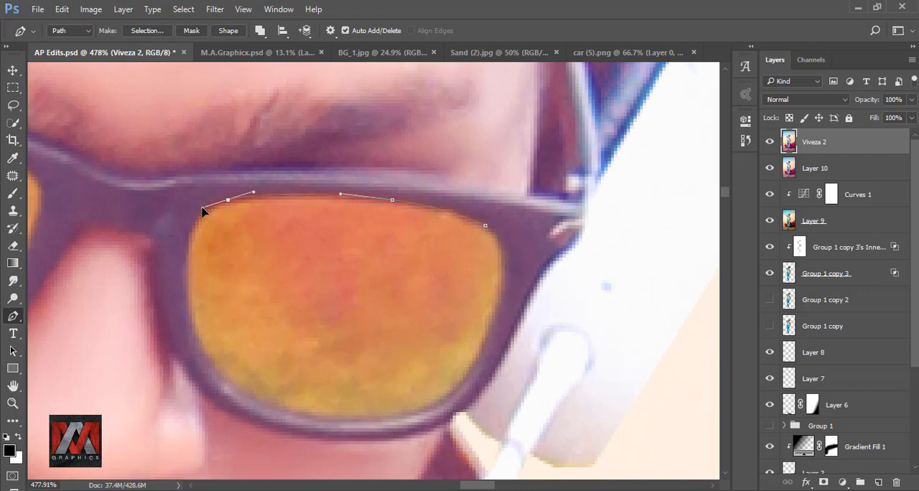
{"action": "left_click_drag", "start_coordinate": [188, 287], "coordinate": [236, 180]}
{"action": "left_click_drag", "start_coordinate": [234, 179], "coordinate": [245, 237]}
{"action": "left_click_drag", "start_coordinate": [301, 292], "coordinate": [344, 308]}
{"action": "left_click_drag", "start_coordinate": [427, 311], "coordinate": [326, 313]}
{"action": "left_click_drag", "start_coordinate": [326, 313], "coordinate": [361, 309]}
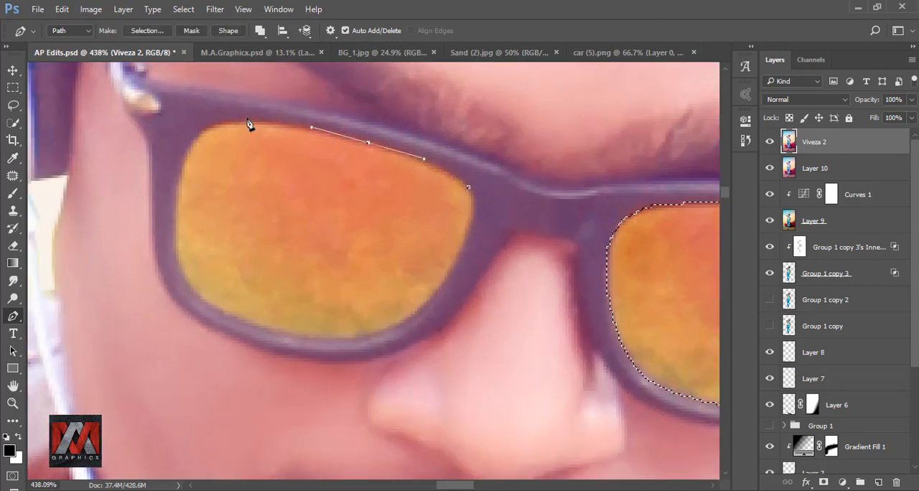
Trace the other sunglass lens with a closed Pen path and add it to the existing selection with 0 px feather.
{"action": "left_click_drag", "start_coordinate": [238, 119], "coordinate": [211, 120]}
{"action": "left_click_drag", "start_coordinate": [179, 172], "coordinate": [173, 209]}
{"action": "left_click_drag", "start_coordinate": [197, 297], "coordinate": [223, 315]}
{"action": "left_click_drag", "start_coordinate": [308, 338], "coordinate": [336, 339]}
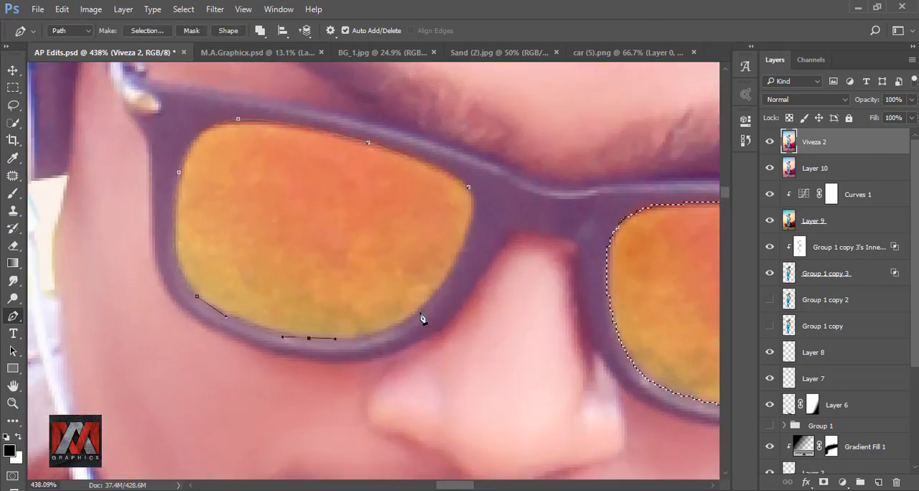
{"action": "left_click_drag", "start_coordinate": [421, 311], "coordinate": [445, 283]}
{"action": "left_click", "coordinate": [465, 244]}
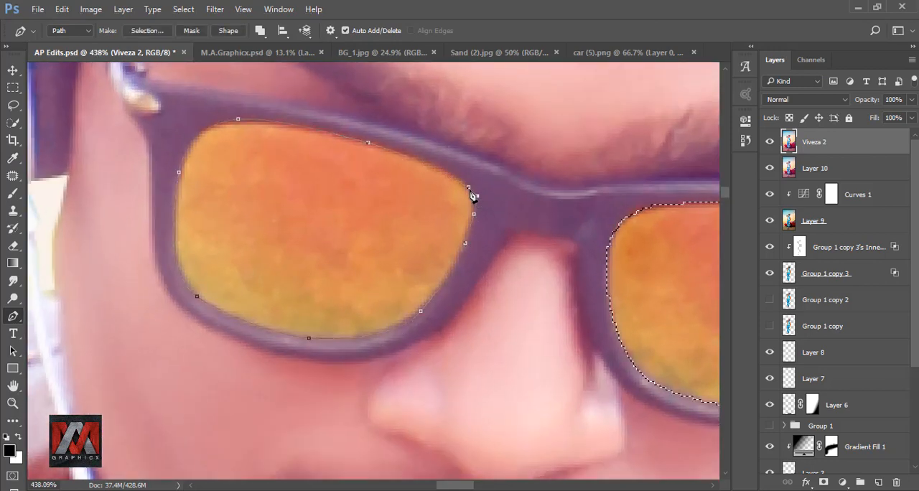
{"action": "right_click", "coordinate": [432, 203]}
{"action": "left_click", "coordinate": [482, 245]}
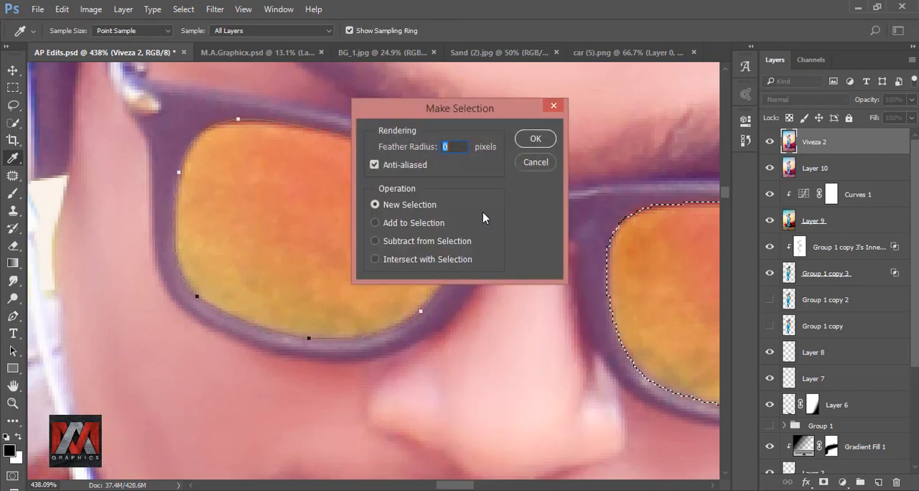
{"action": "left_click", "coordinate": [436, 223]}
{"action": "left_click", "coordinate": [531, 147]}
Add a Hue/Saturation adjustment layer masked to the two selected lenses and turn on Colorize.
{"action": "key", "text": "ctrl+minus"}
{"action": "key", "text": "ctrl+minus"}
{"action": "key", "text": "ctrl+minus"}
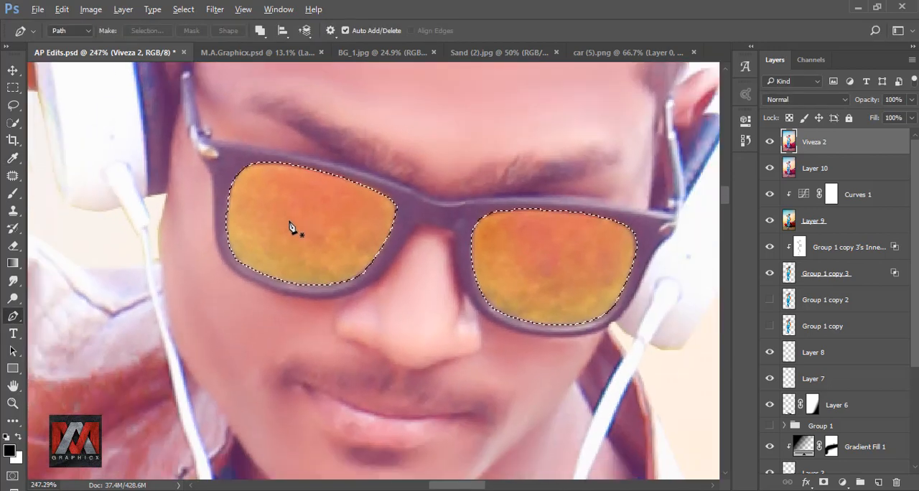
{"action": "key", "text": "ctrl+minus"}
{"action": "key", "text": "ctrl+0"}
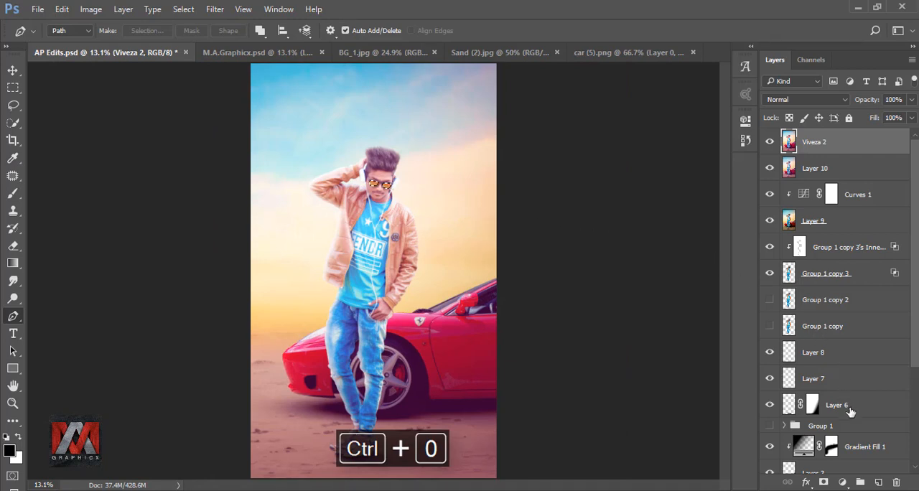
{"action": "left_click", "coordinate": [842, 481]}
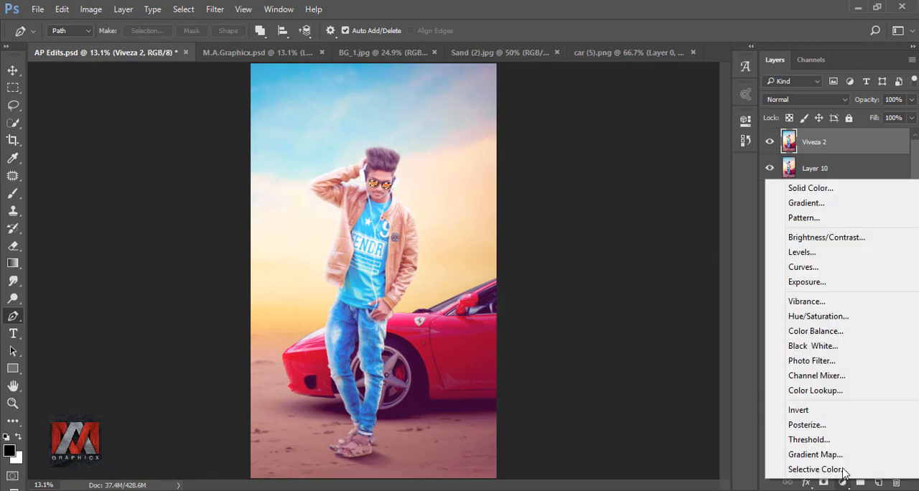
{"action": "left_click", "coordinate": [842, 317]}
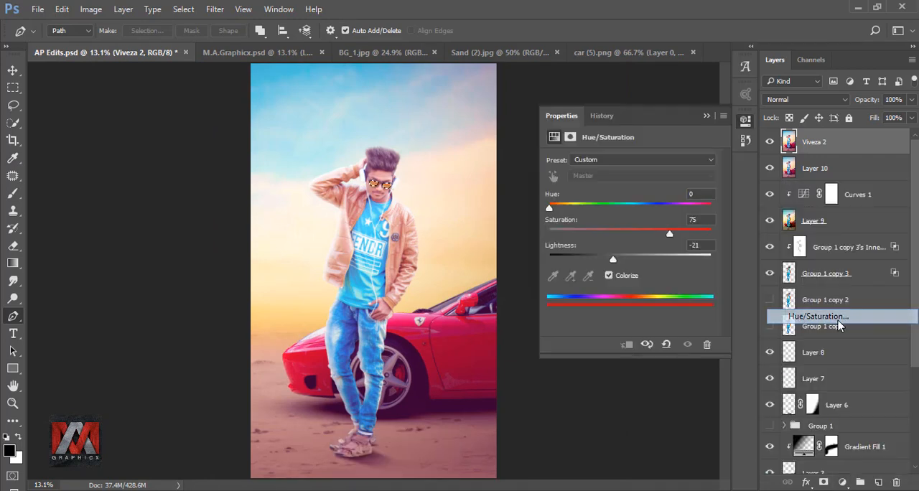
{"action": "left_click", "coordinate": [608, 276]}
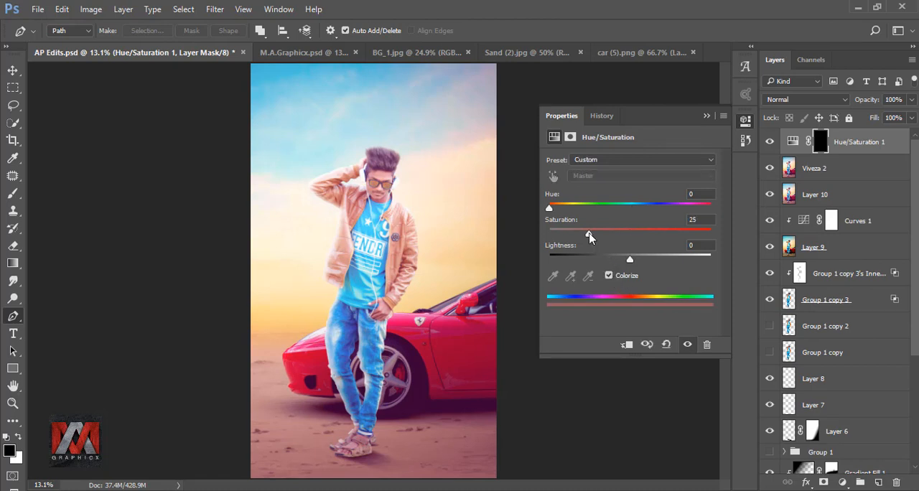
Set the lens colorization to saturation 75 and lightness -21, and compare the image with the adjustment hidden and shown.
{"action": "left_click_drag", "start_coordinate": [588, 233], "coordinate": [665, 234]}
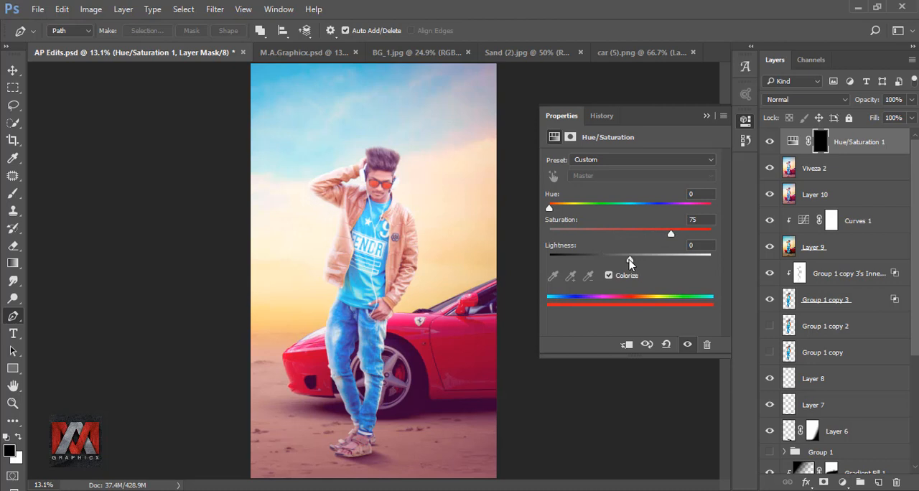
{"action": "left_click_drag", "start_coordinate": [630, 265], "coordinate": [621, 263]}
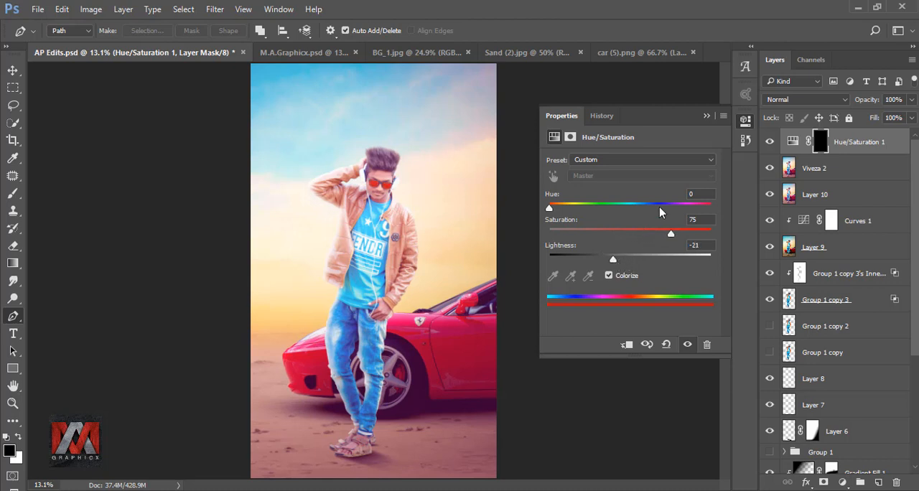
{"action": "left_click", "coordinate": [706, 116]}
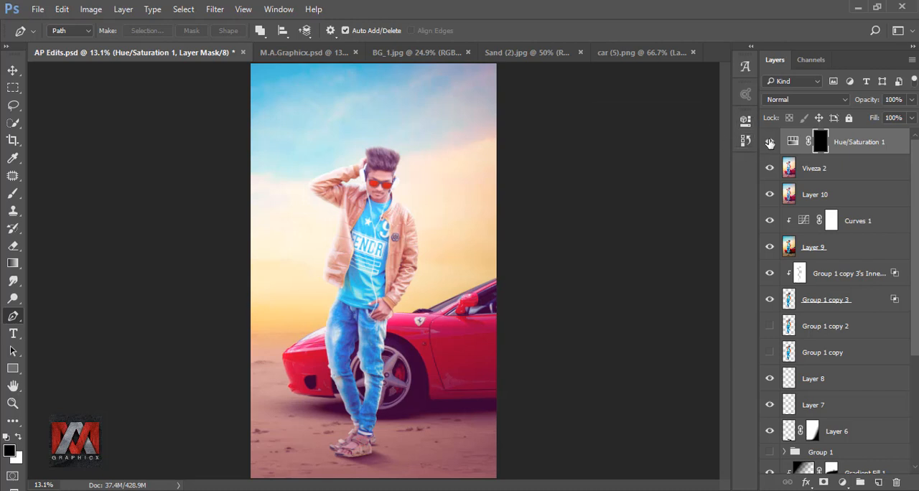
{"action": "left_click", "coordinate": [769, 143]}
{"action": "left_click", "coordinate": [769, 142]}
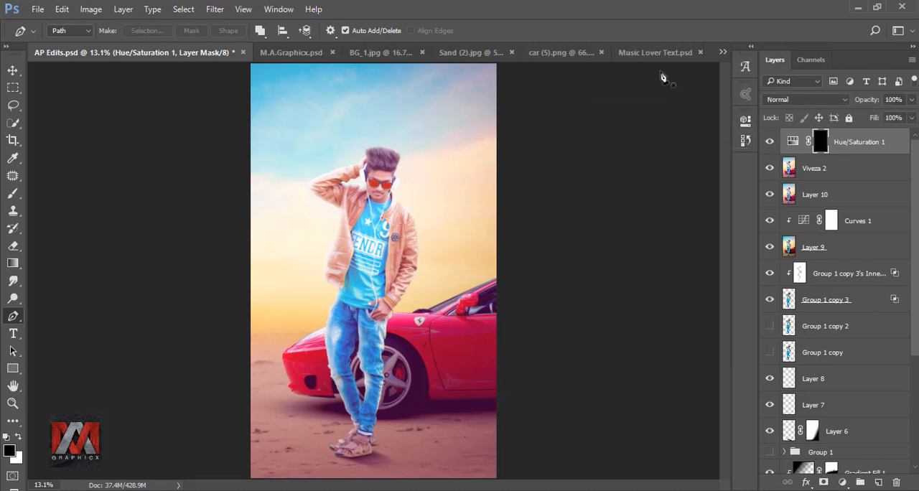
Copy the Text group from Music Lover Text.psd into AP Edits.psd and place it in the sky above the man's head.
{"action": "left_click", "coordinate": [653, 53]}
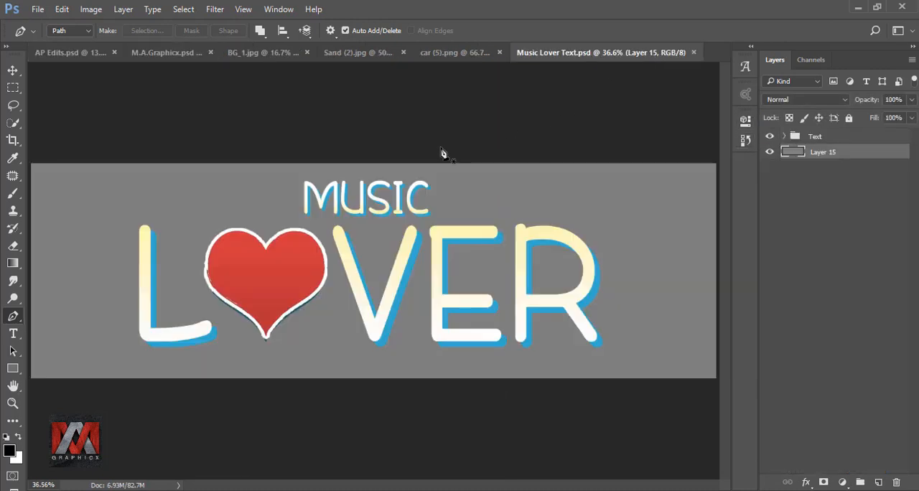
{"action": "left_click", "coordinate": [13, 71]}
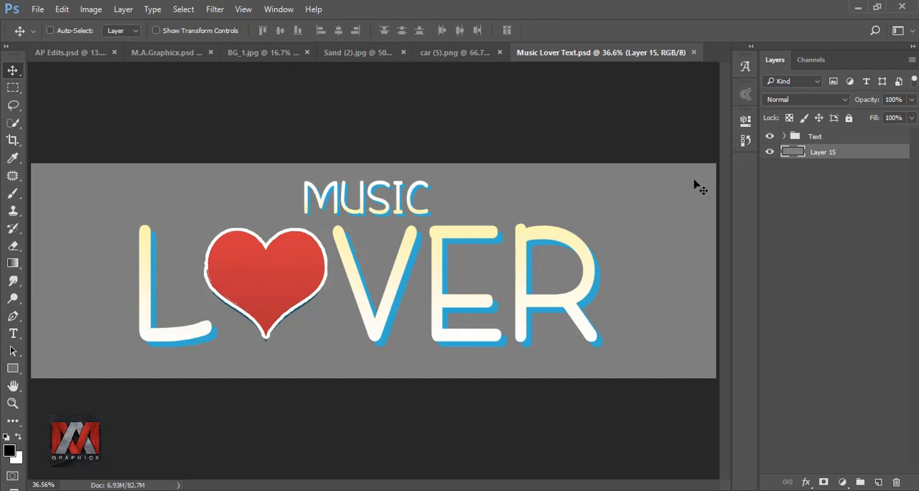
{"action": "left_click", "coordinate": [787, 138]}
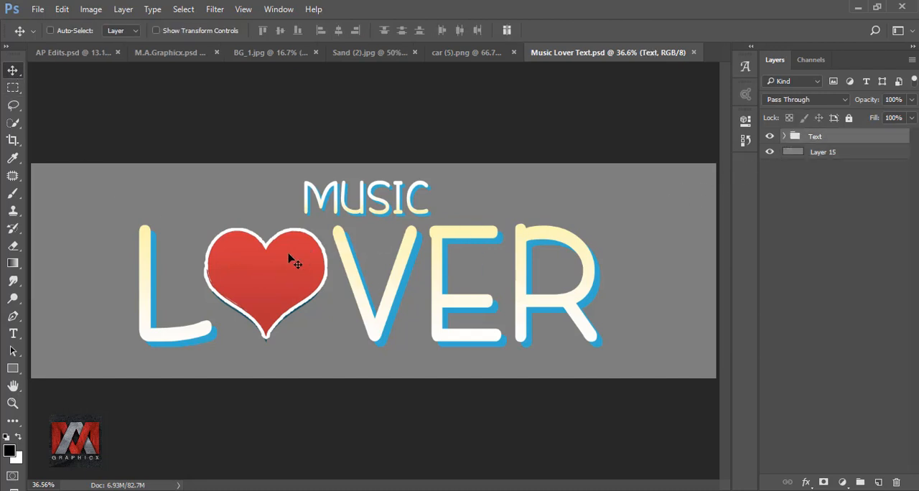
{"action": "left_click_drag", "start_coordinate": [295, 260], "coordinate": [351, 116]}
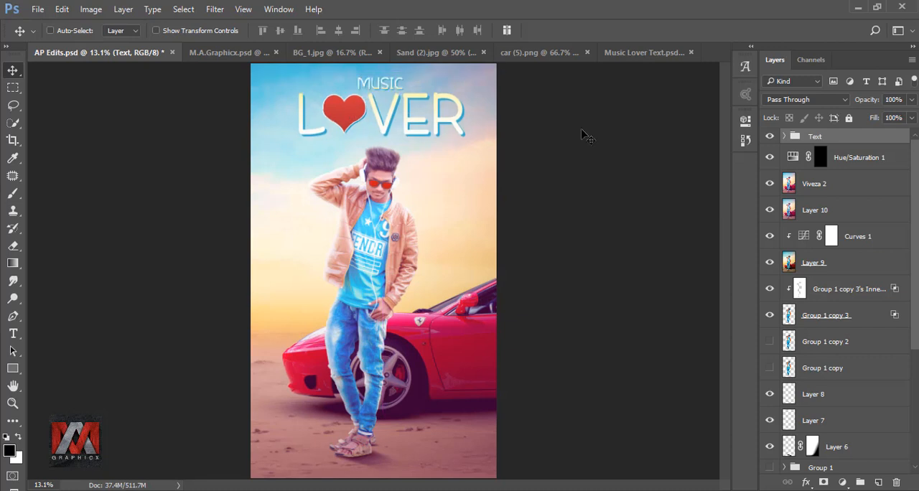
Center the Text group horizontally on the whole canvas and clear the selection.
{"action": "left_click", "coordinate": [787, 183], "text": "ctrl"}
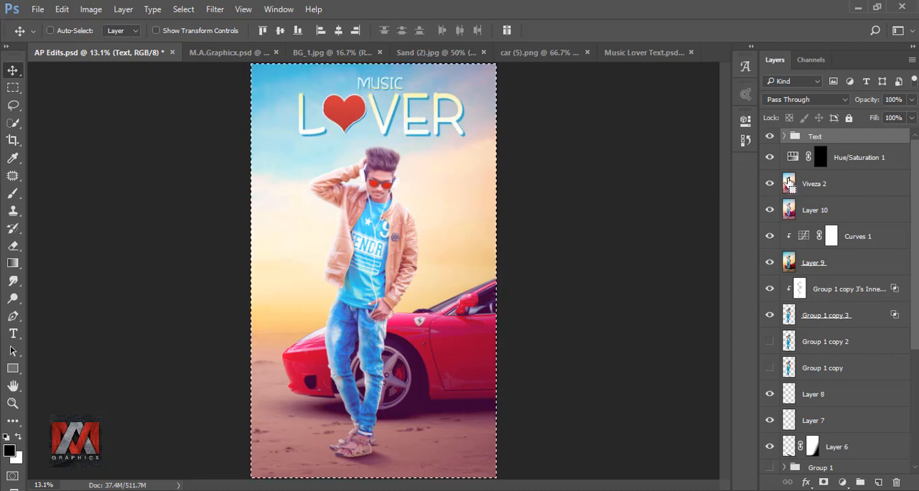
{"action": "left_click", "coordinate": [338, 31]}
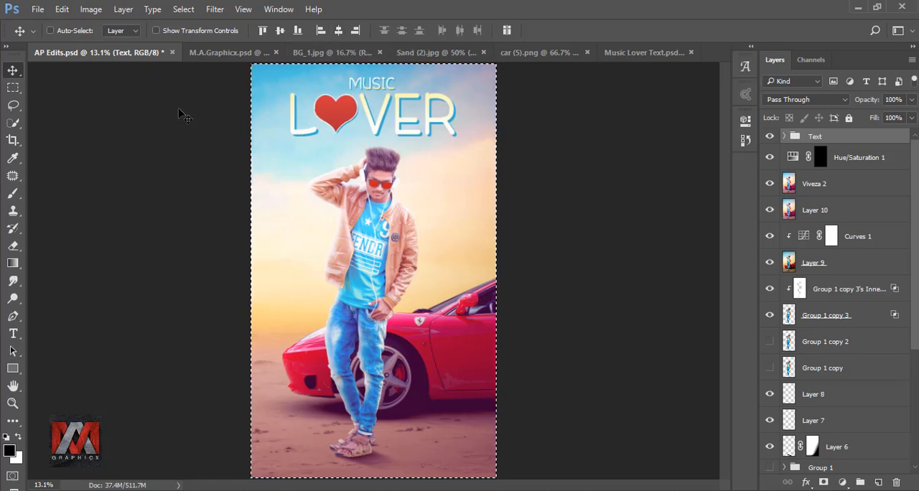
{"action": "key", "text": "ctrl+d"}
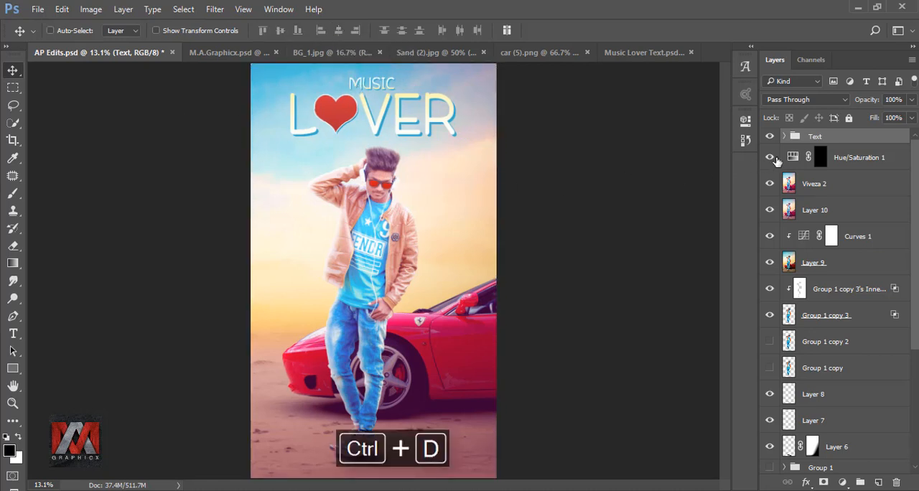